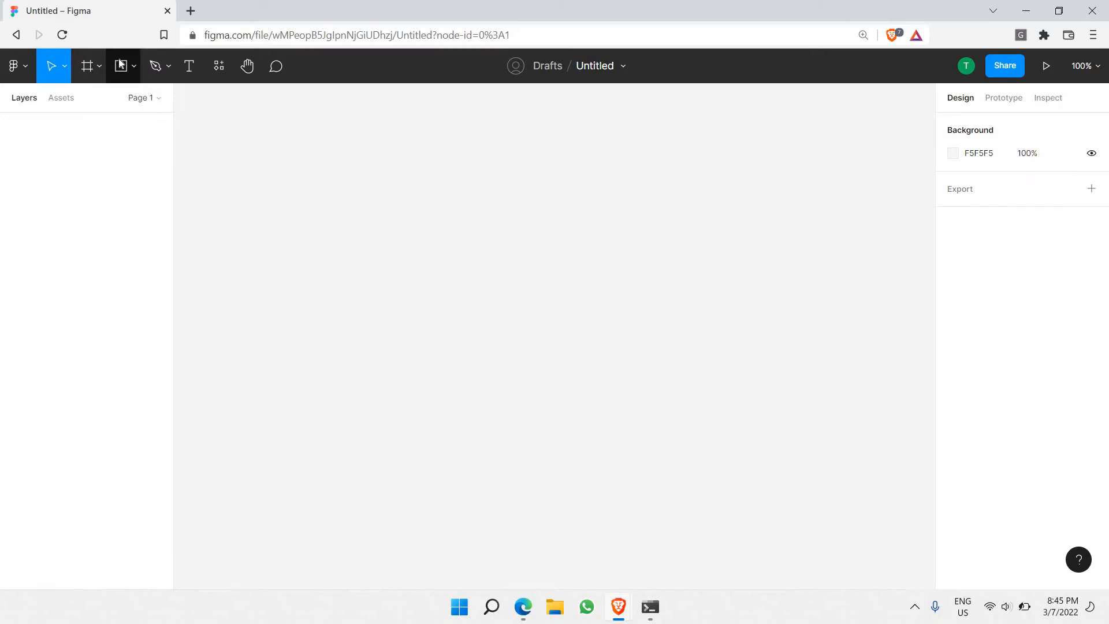
- Start the Windows Magnifier, minimize its window and enlarge the screen around the Figma toolbar
{"action": "key", "text": "super+plus"}
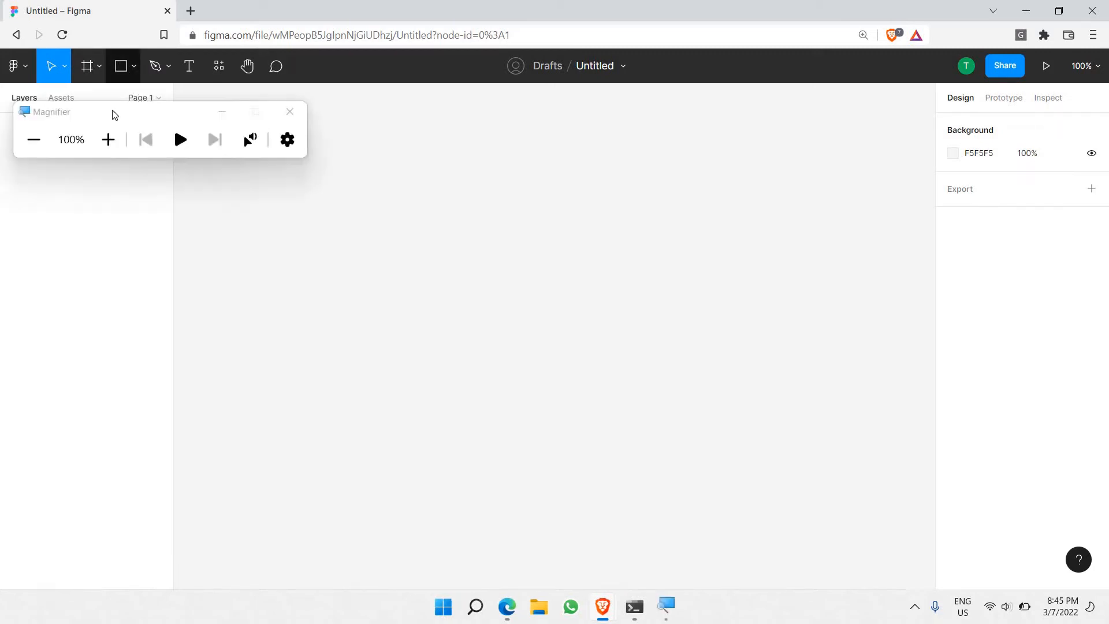
{"action": "left_click", "coordinate": [225, 111]}
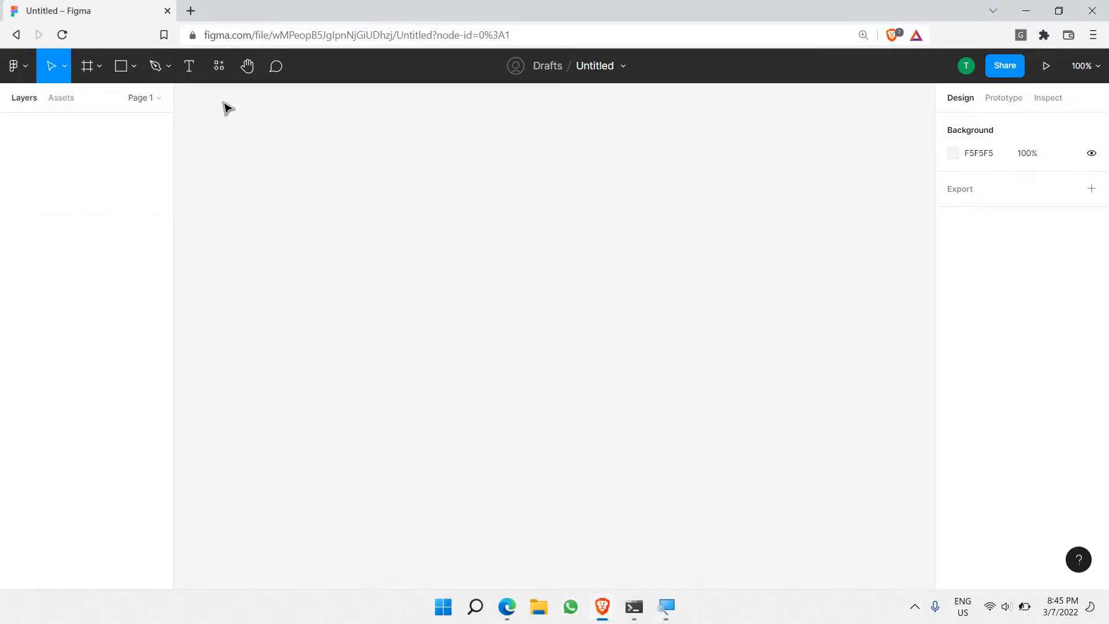
{"action": "key", "text": "super+plus"}
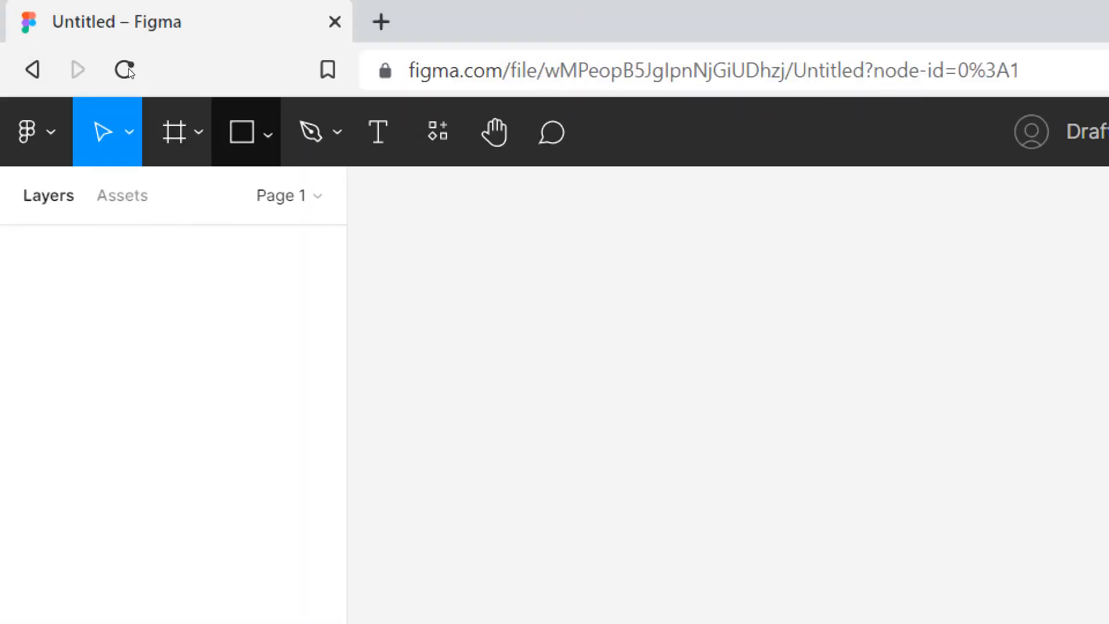
- Examine the available shape tools, from Rectangle, Line, Arrow and Ellipse to Polygon, Star and Place image
{"action": "left_click", "coordinate": [264, 132]}
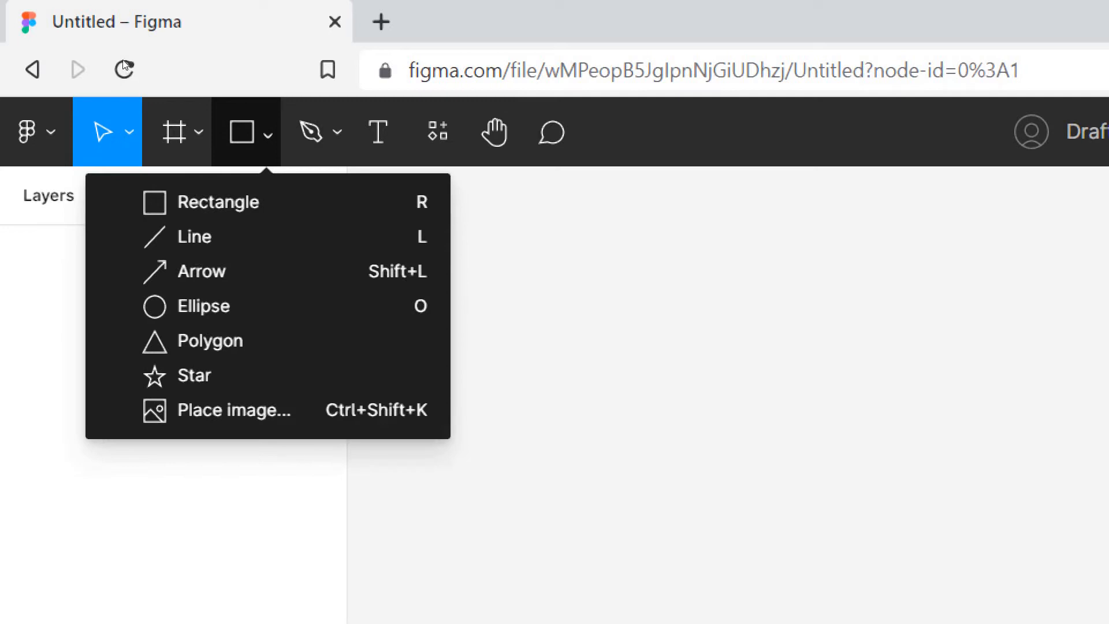
{"action": "key", "text": "Down"}
{"action": "key", "text": "Down"}
{"action": "key", "text": "Down"}
{"action": "key", "text": "Down"}
{"action": "key", "text": "Down"}
{"action": "key", "text": "Down"}
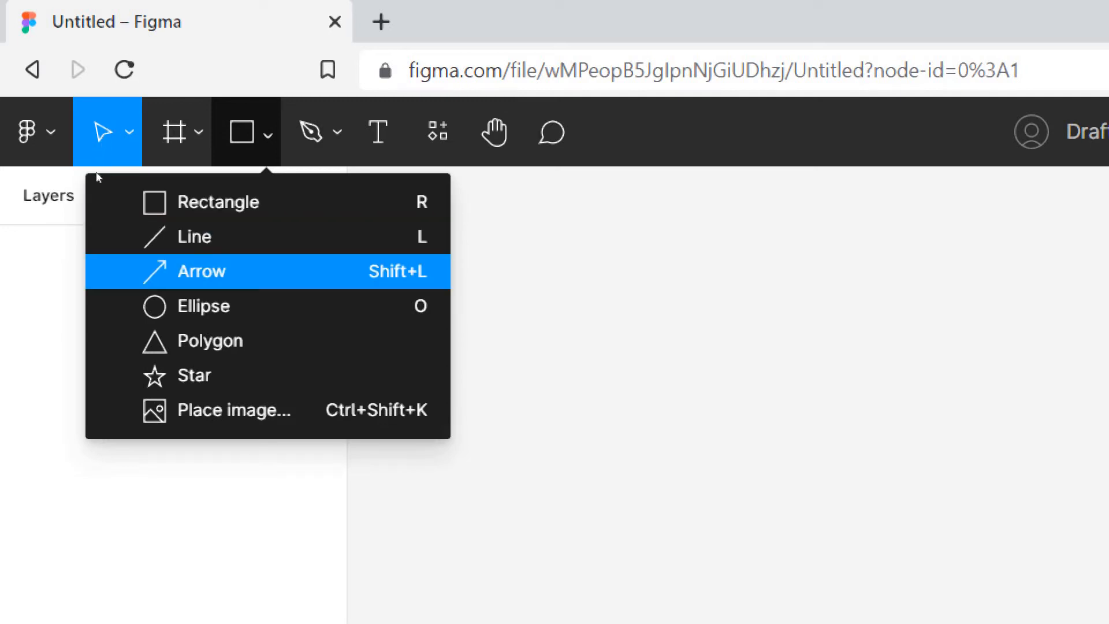
{"action": "key", "text": "Down"}
{"action": "key", "text": "Up"}
{"action": "key", "text": "Up"}
{"action": "key", "text": "Up"}
{"action": "key", "text": "Up"}
{"action": "key", "text": "Up"}
{"action": "key", "text": "Up"}
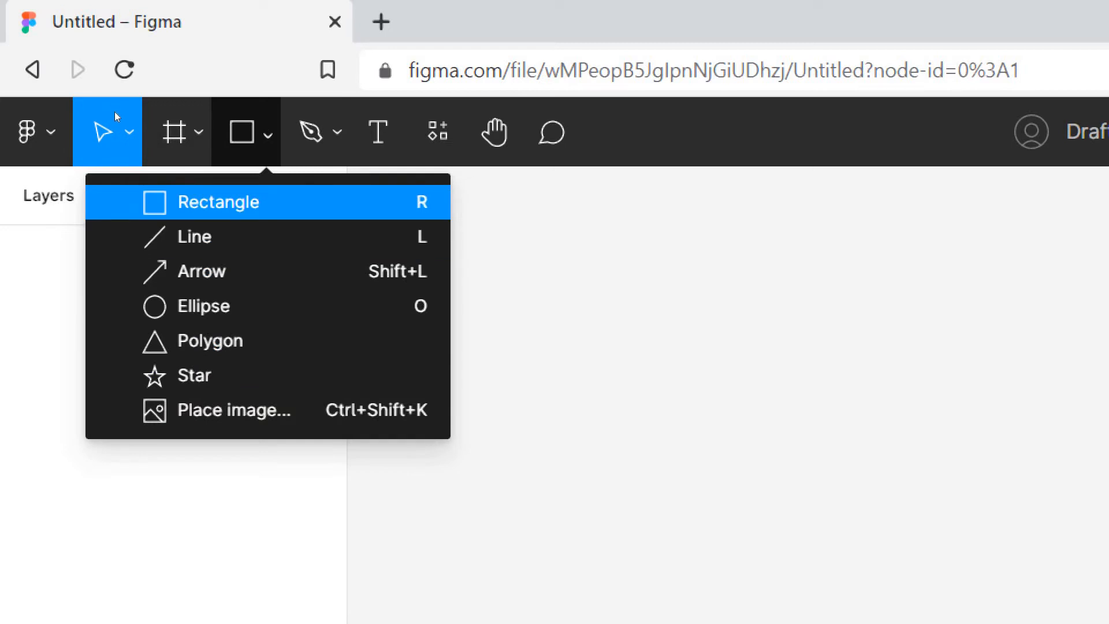
{"action": "key", "text": "Down"}
{"action": "key", "text": "Down"}
{"action": "key", "text": "Down"}
{"action": "key", "text": "Down"}
{"action": "key", "text": "Down"}
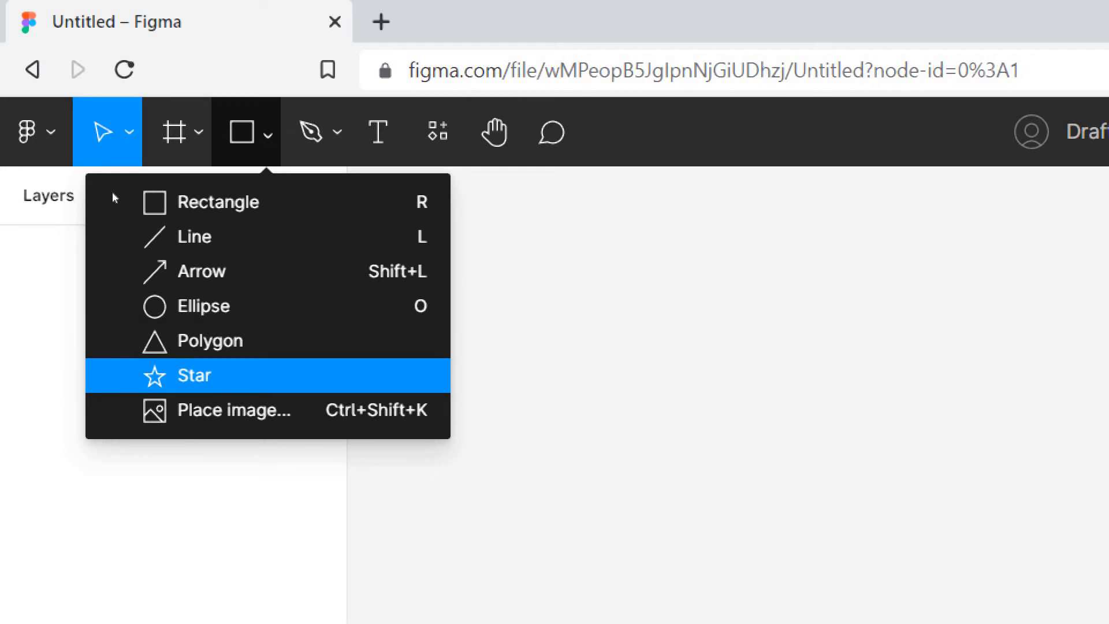
{"action": "key", "text": "Down"}
{"action": "key", "text": "Up"}
{"action": "key", "text": "Up"}
{"action": "key", "text": "Up"}
{"action": "key", "text": "Up"}
{"action": "key", "text": "Up"}
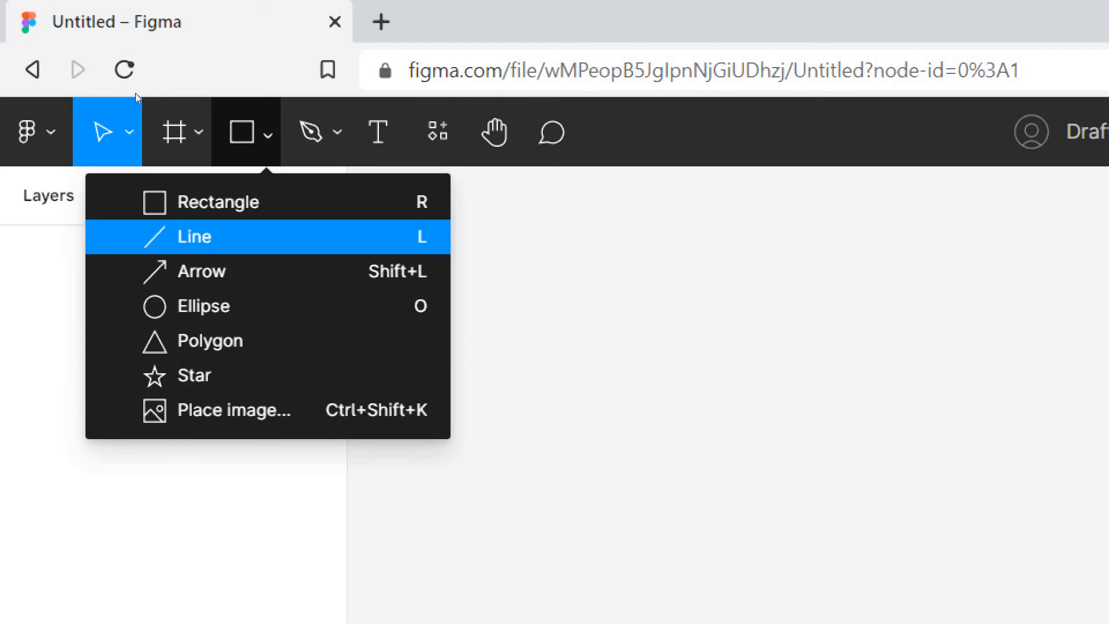
{"action": "key", "text": "Up"}
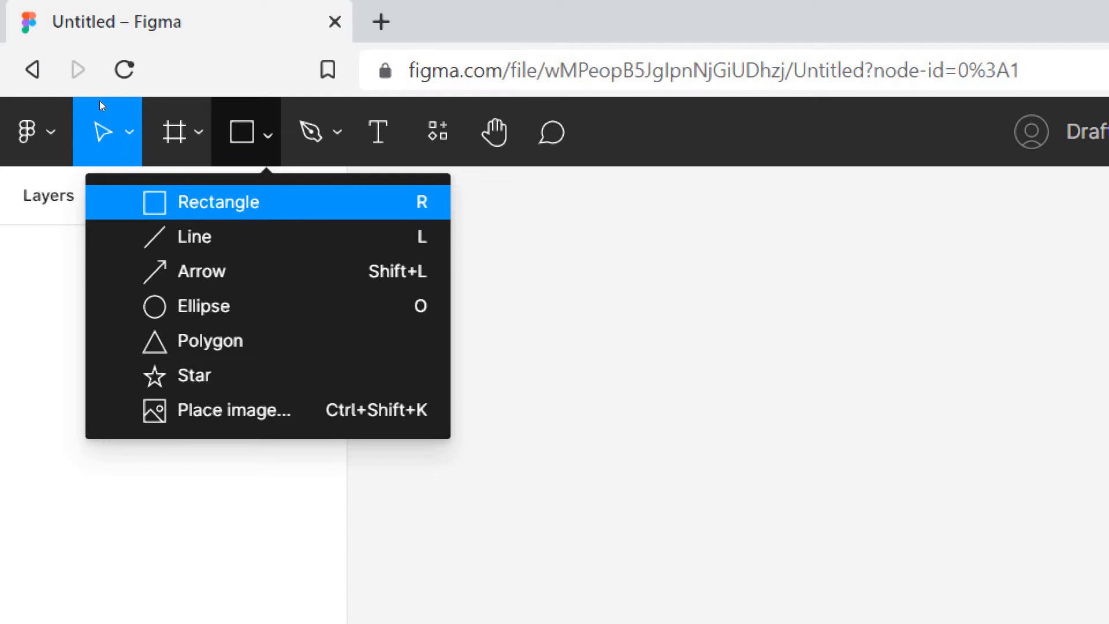
- Draw a rectangle about 663 × 284 in the middle of the canvas and shift it slightly upward
{"action": "key", "text": "Return"}
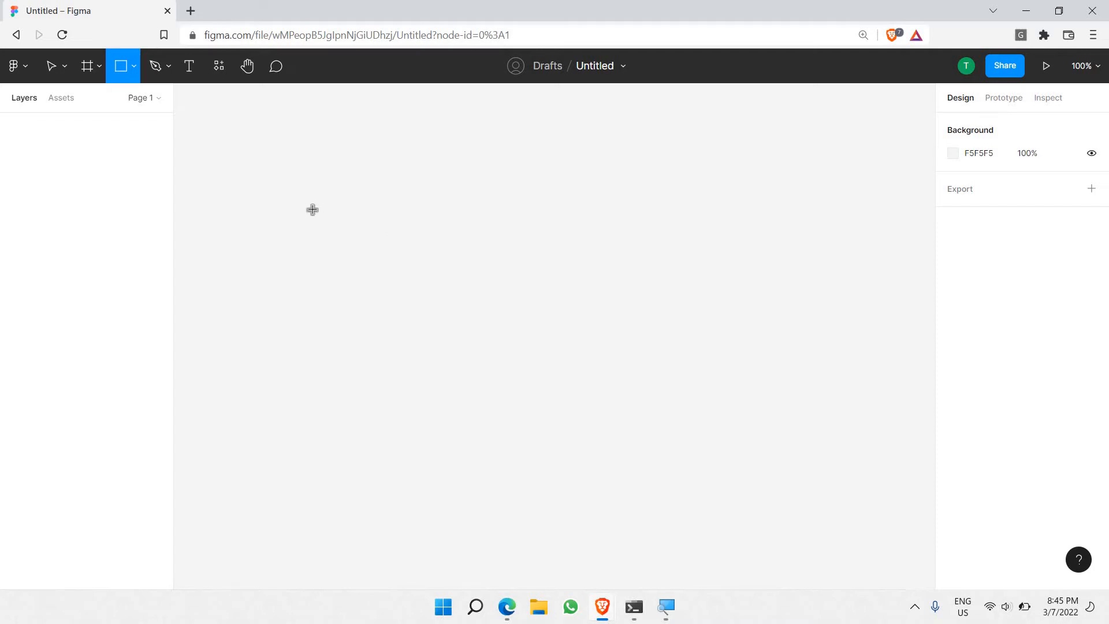
{"action": "mouse_move", "coordinate": [312, 208]}
{"action": "left_mouse_down"}
{"action": "mouse_move", "coordinate": [354, 242]}
{"action": "mouse_move", "coordinate": [368, 341]}
{"action": "mouse_move", "coordinate": [790, 413]}
{"action": "left_mouse_up"}
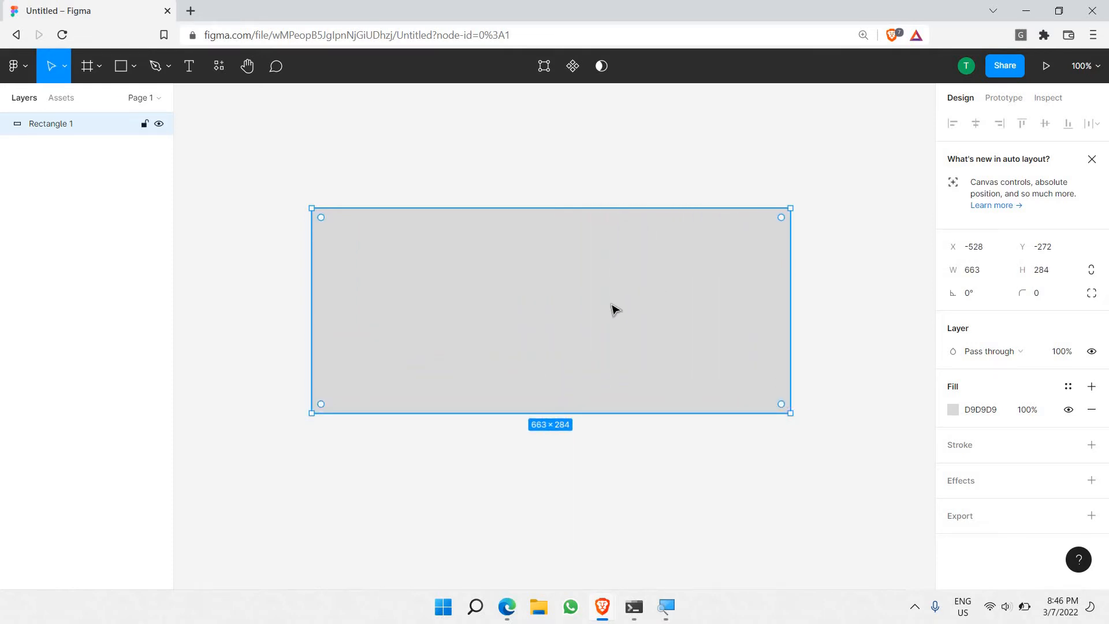
{"action": "left_click_drag", "start_coordinate": [597, 284], "coordinate": [622, 252]}
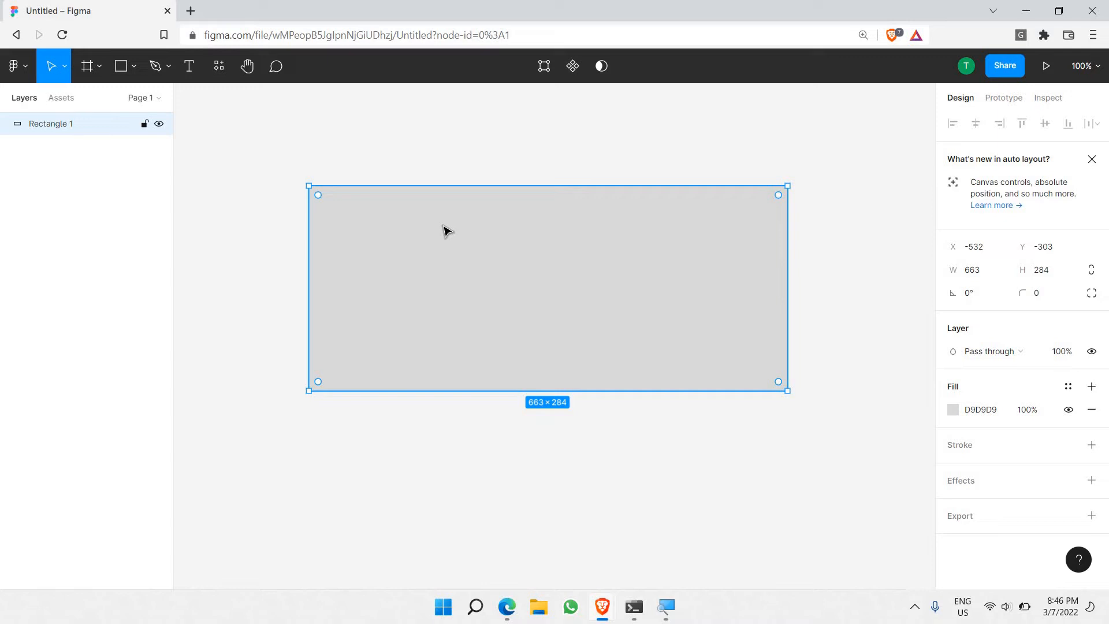
- Reselect the rectangle and dismiss the notice about what's new in auto layout
{"action": "left_click", "coordinate": [244, 243]}
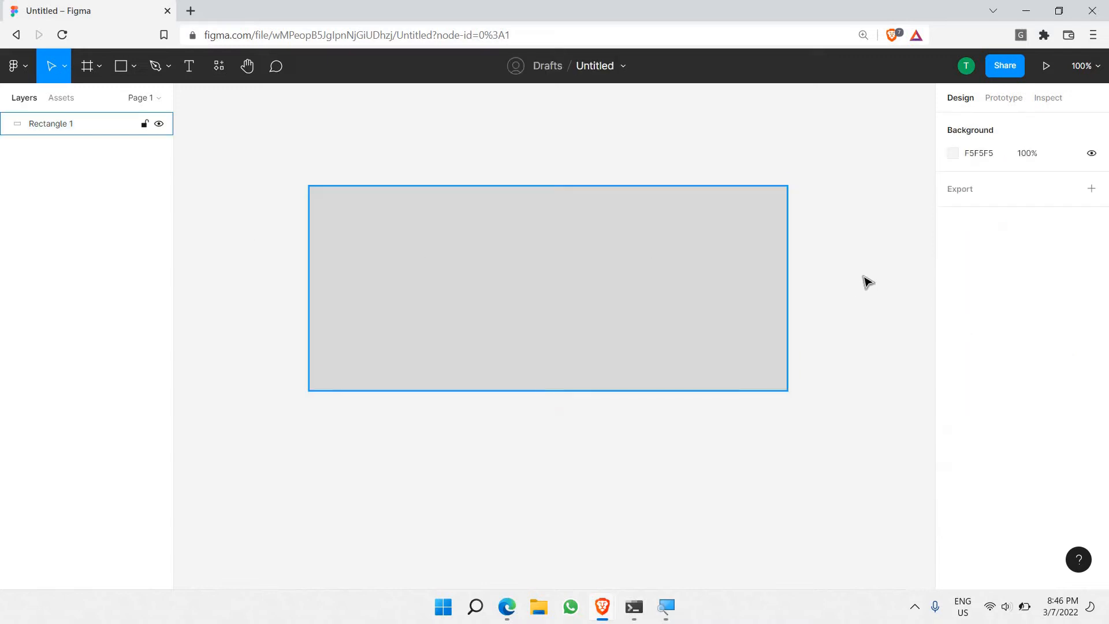
{"action": "left_click", "coordinate": [676, 250]}
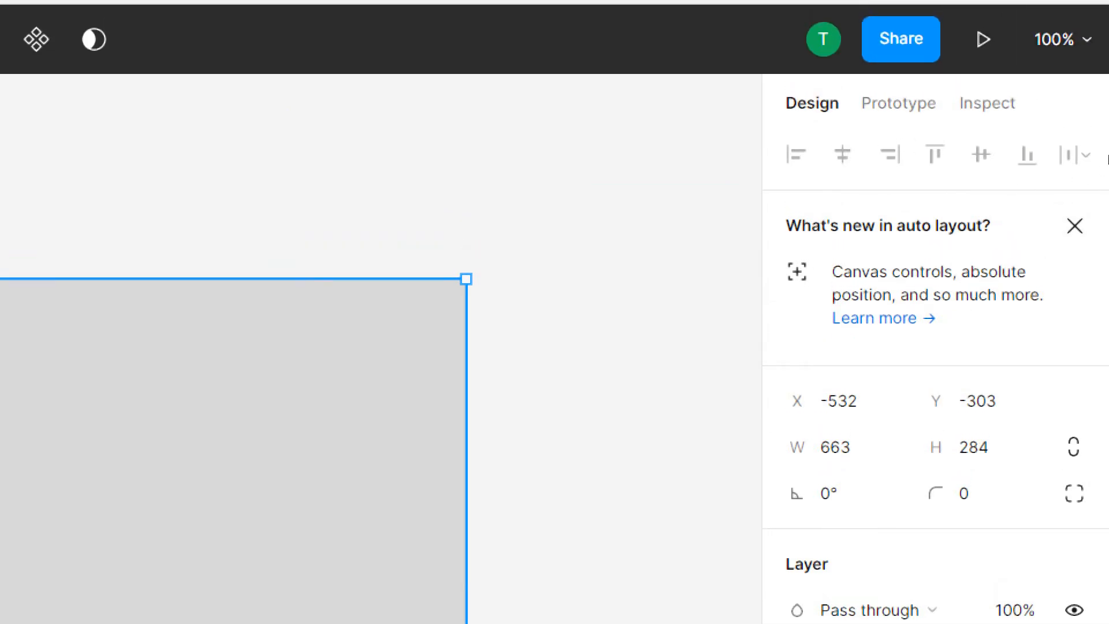
{"action": "left_click", "coordinate": [1075, 225]}
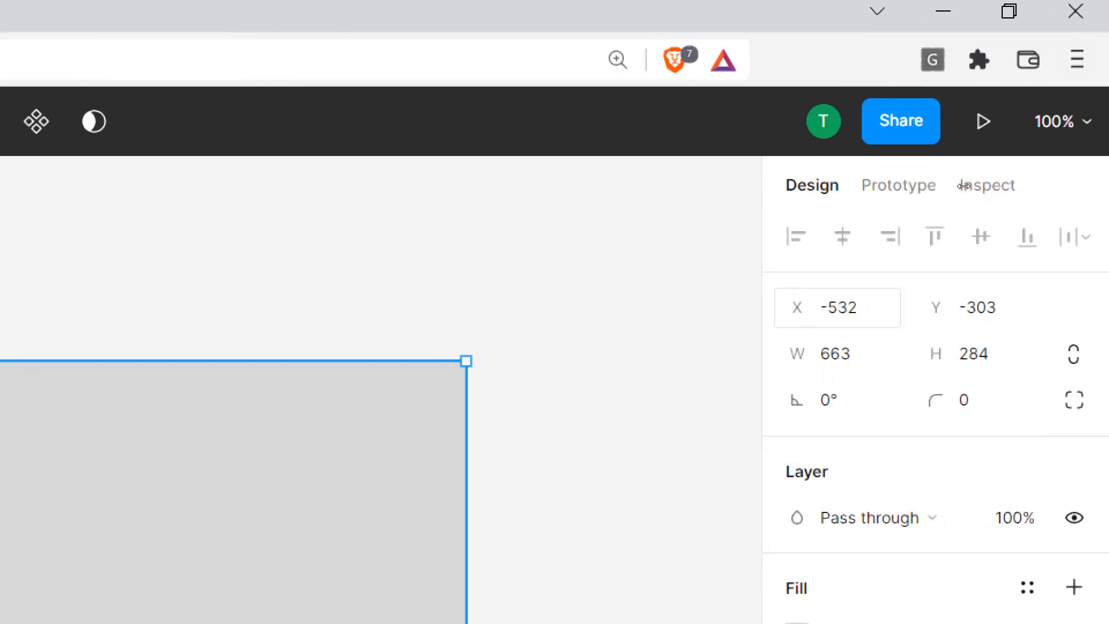
- Move the rectangle horizontally across the canvas to about X -289, Y -308
{"action": "scroll", "coordinate": [854, 164], "scroll_direction": "down", "scroll_amount": 1}
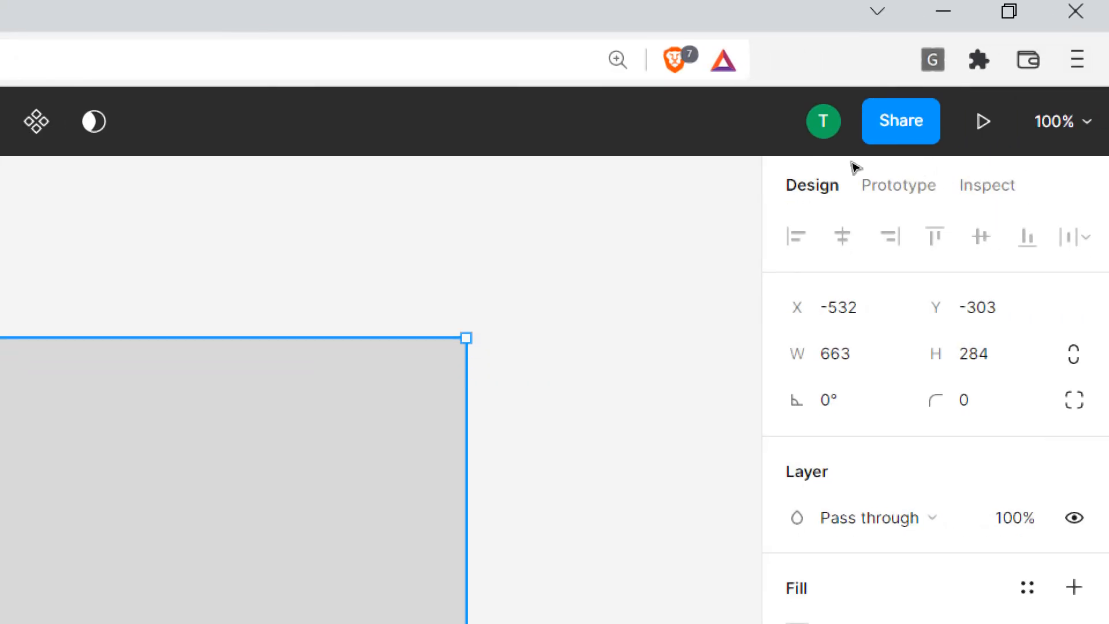
{"action": "scroll", "coordinate": [704, 157], "scroll_direction": "down", "scroll_amount": 2}
{"action": "scroll", "coordinate": [714, 157], "scroll_direction": "down", "scroll_amount": 1}
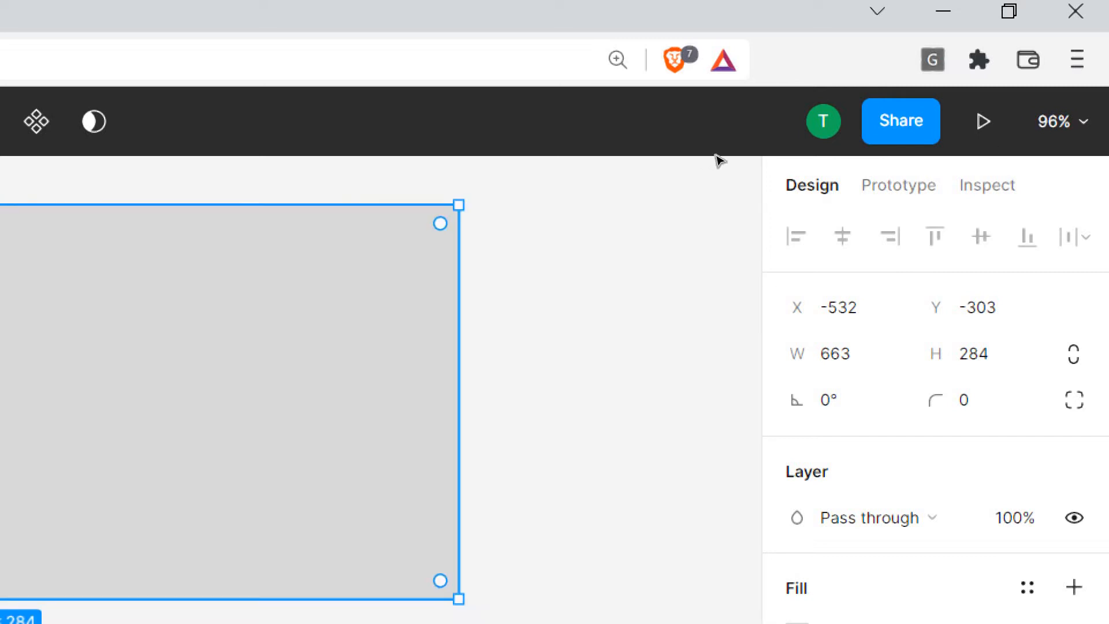
{"action": "scroll", "coordinate": [714, 171], "scroll_direction": "down", "scroll_amount": 4}
{"action": "scroll", "coordinate": [708, 177], "scroll_direction": "left", "scroll_amount": 2}
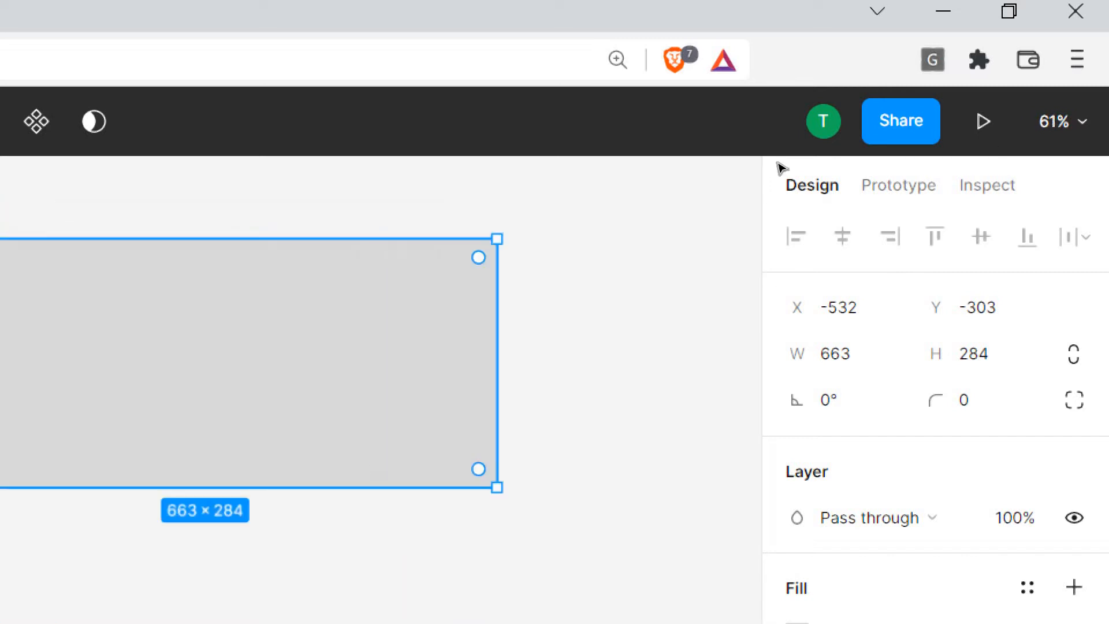
{"action": "left_click_drag", "start_coordinate": [250, 374], "coordinate": [463, 370]}
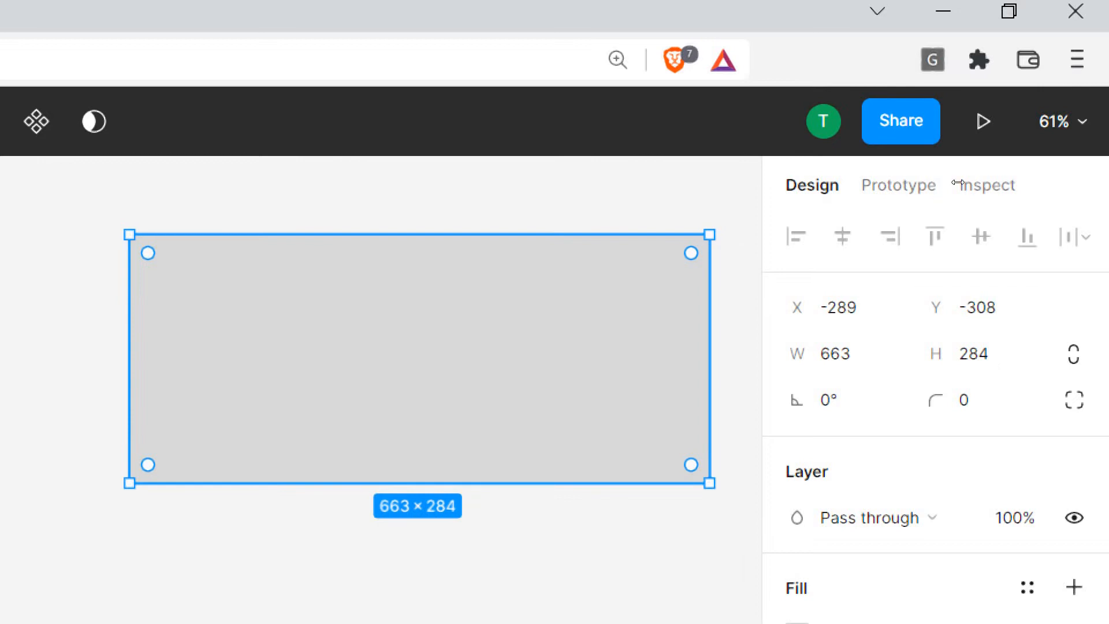
- Resize the rectangle to about 657 wide and 280 high by moving its edges
{"action": "left_click", "coordinate": [830, 354]}
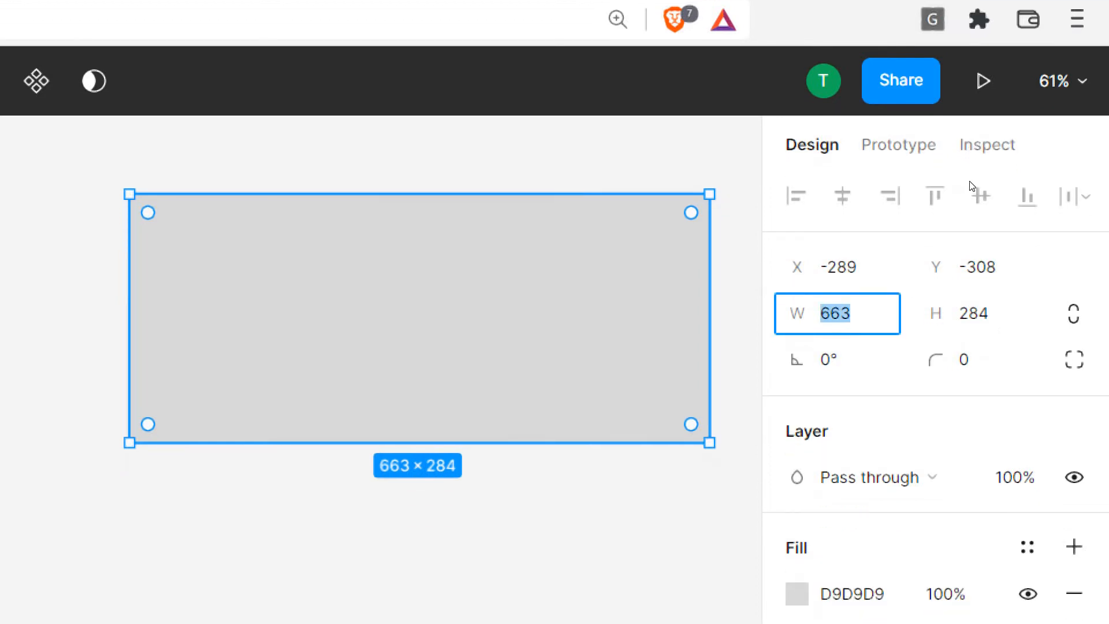
{"action": "left_click", "coordinate": [830, 313]}
{"action": "key", "text": "ctrl+a"}
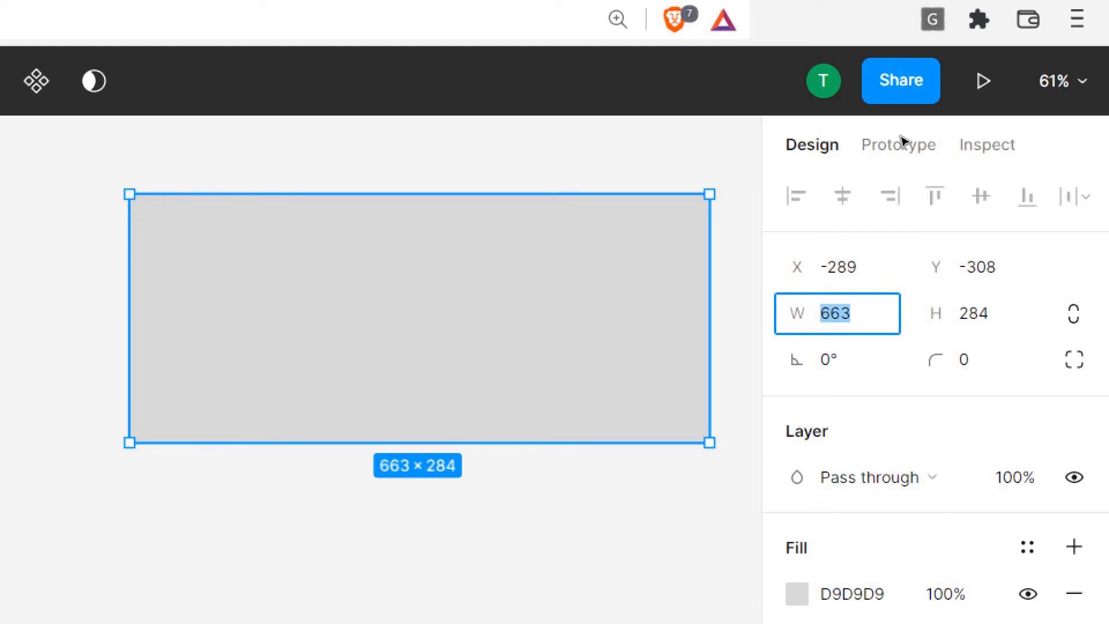
{"action": "left_click_drag", "start_coordinate": [906, 138], "coordinate": [970, 186]}
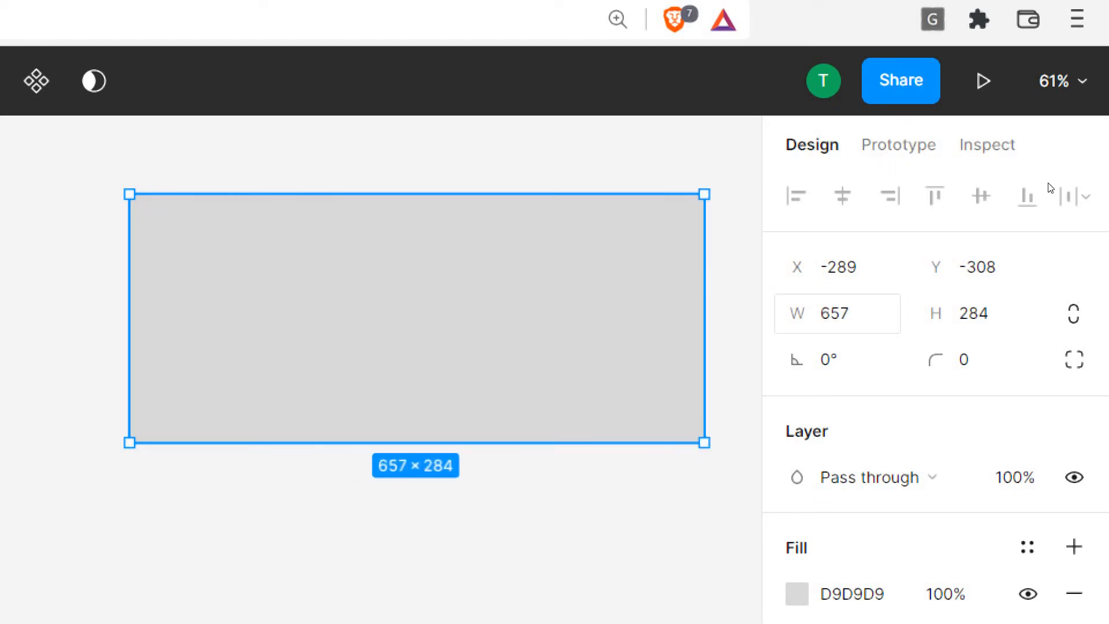
{"action": "mouse_move", "coordinate": [709, 133]}
{"action": "left_mouse_down"}
{"action": "mouse_move", "coordinate": [707, 156]}
{"action": "mouse_move", "coordinate": [721, 124]}
{"action": "left_mouse_up"}
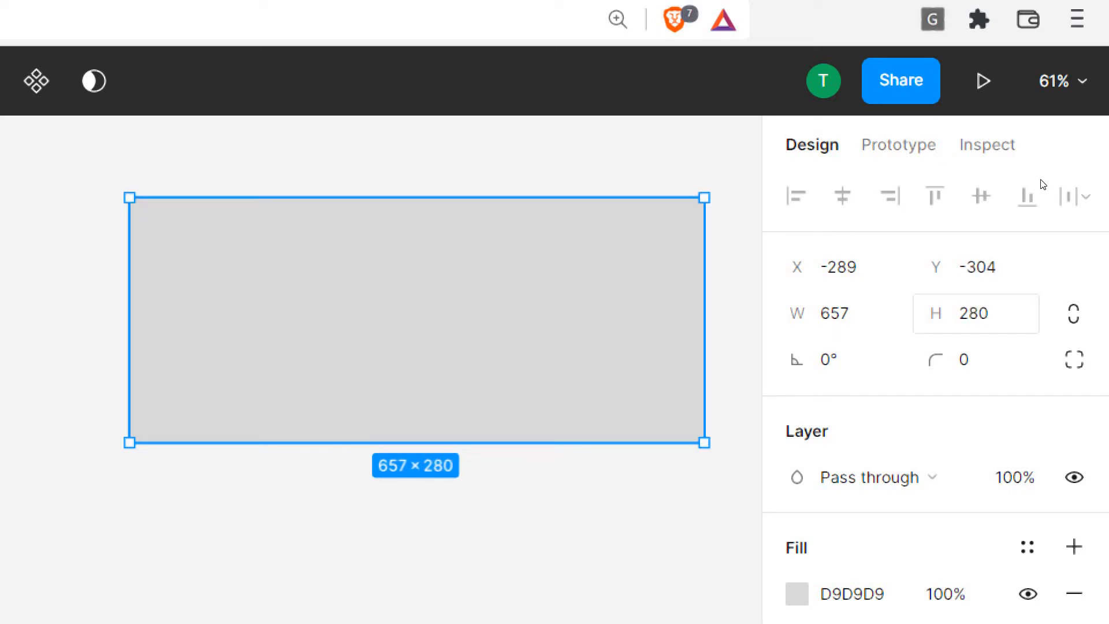
- Try a height of 1000 on the rectangle and undo that change
{"action": "left_click", "coordinate": [974, 313]}
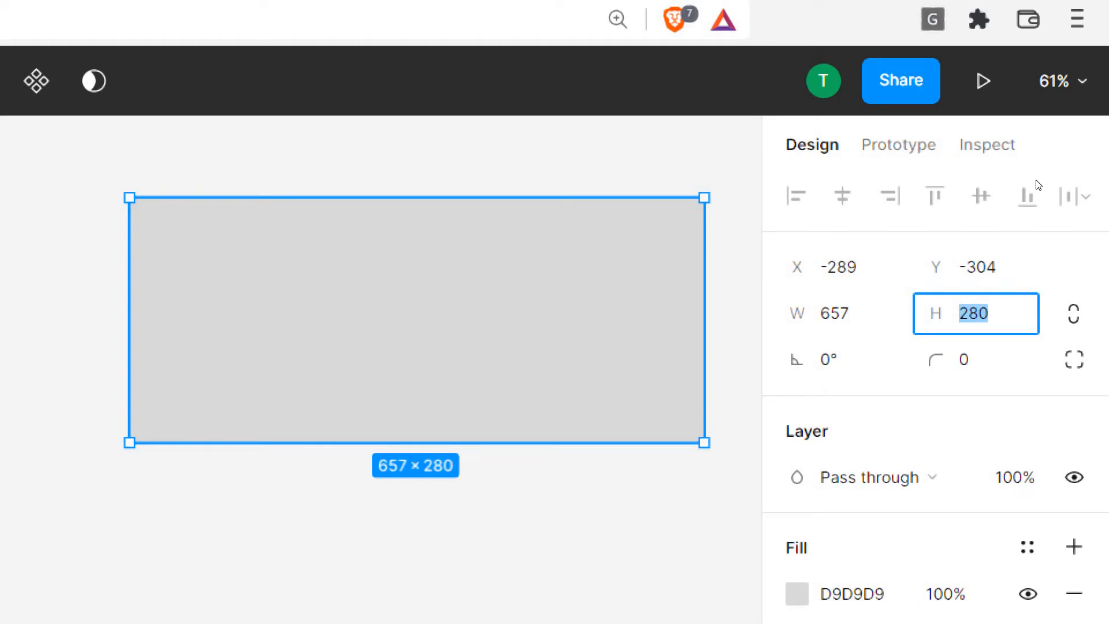
{"action": "type", "text": "1000"}
{"action": "key", "text": "Return"}
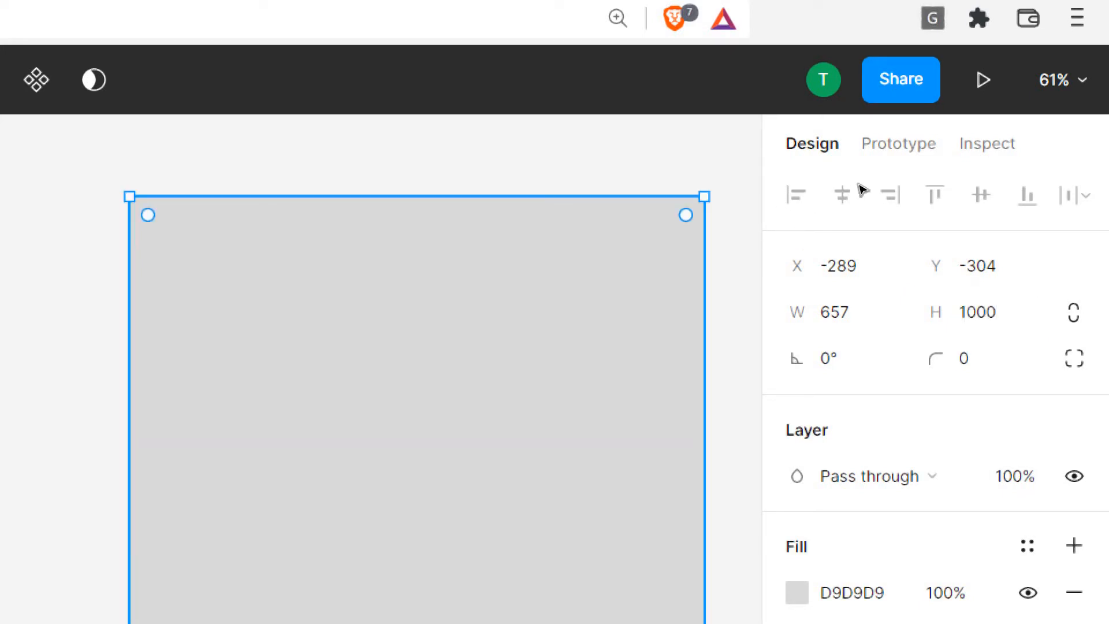
{"action": "key", "text": "ctrl+z"}
{"action": "key", "text": "ctrl+z"}
{"action": "key", "text": "ctrl+z"}
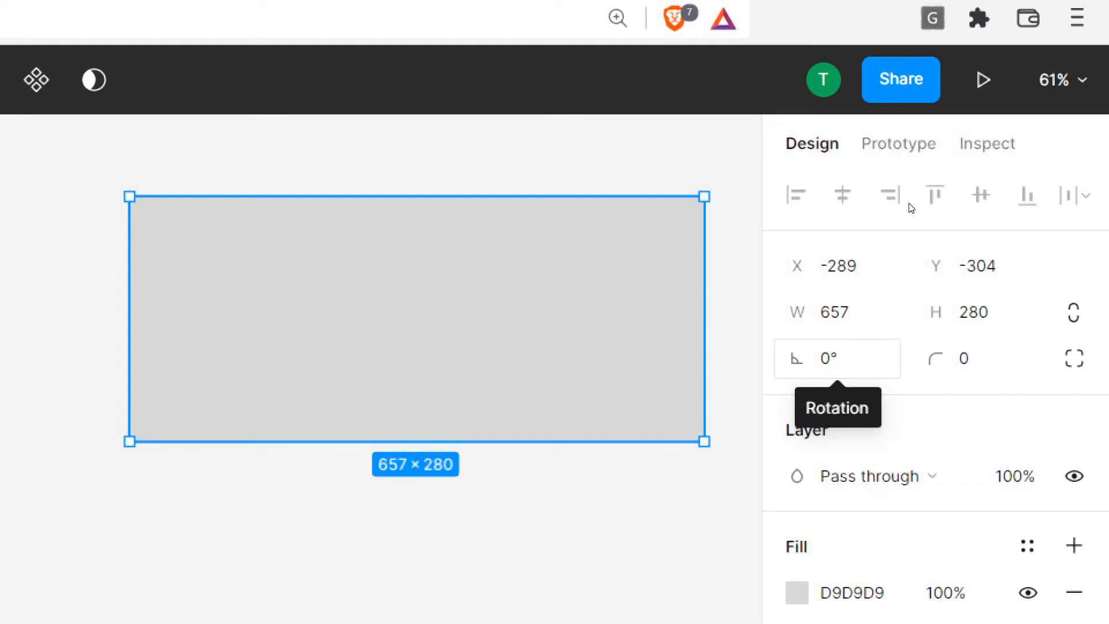
- Rotate the rectangle to 180° and turn it back to 0°
{"action": "left_click_drag", "start_coordinate": [917, 120], "coordinate": [651, 221]}
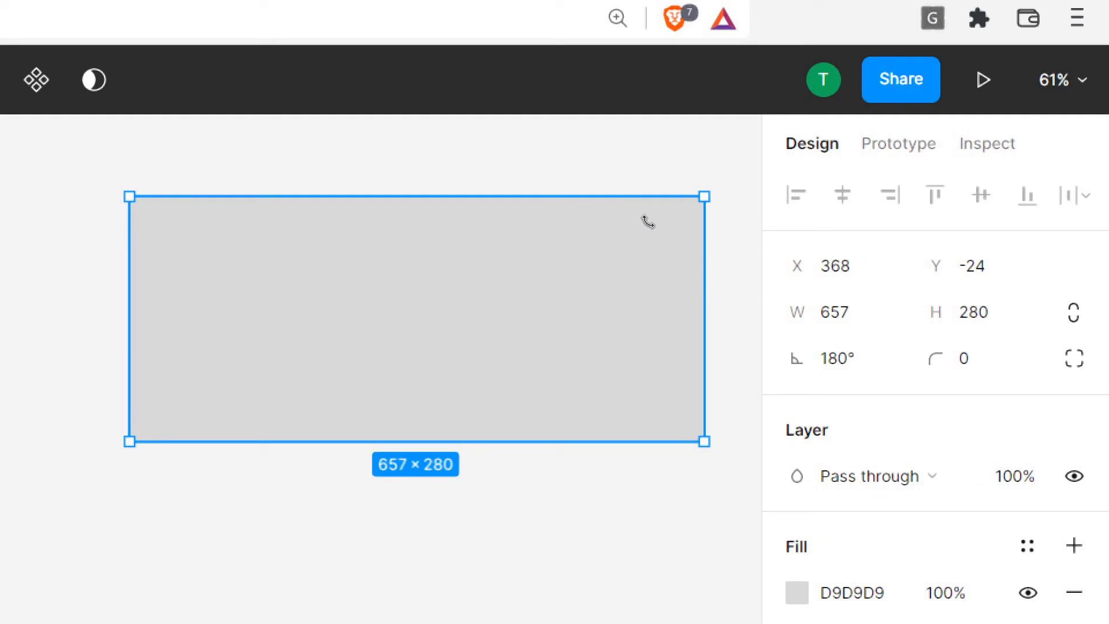
{"action": "left_click_drag", "start_coordinate": [648, 222], "coordinate": [804, 381]}
{"action": "left_click_drag", "start_coordinate": [805, 309], "coordinate": [850, 142]}
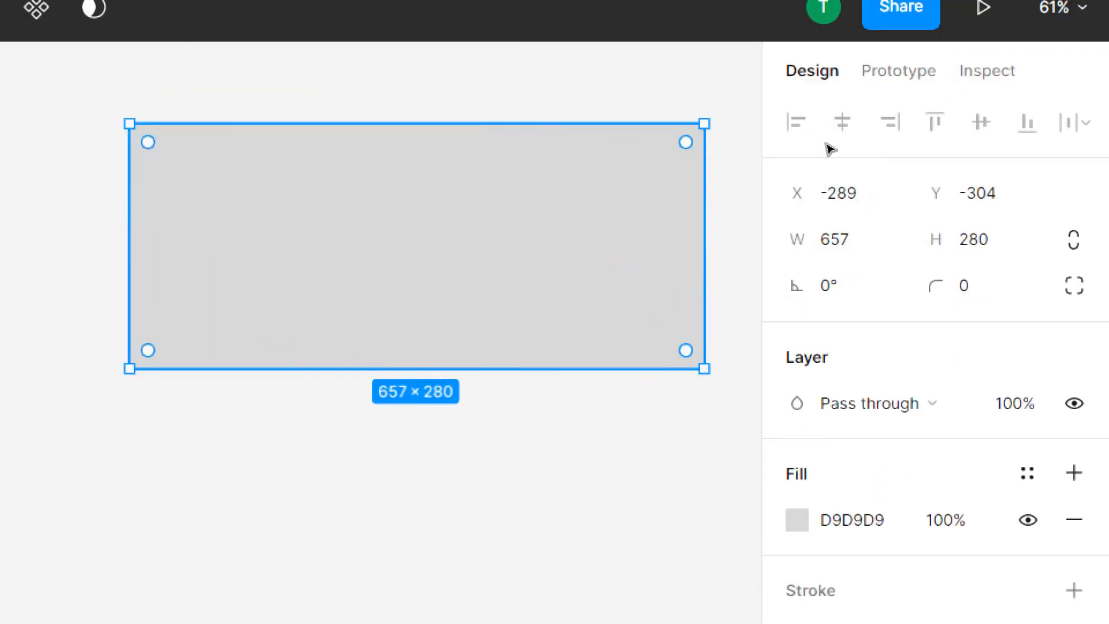
{"action": "key", "text": "Escape"}
{"action": "key", "text": "ctrl+a"}
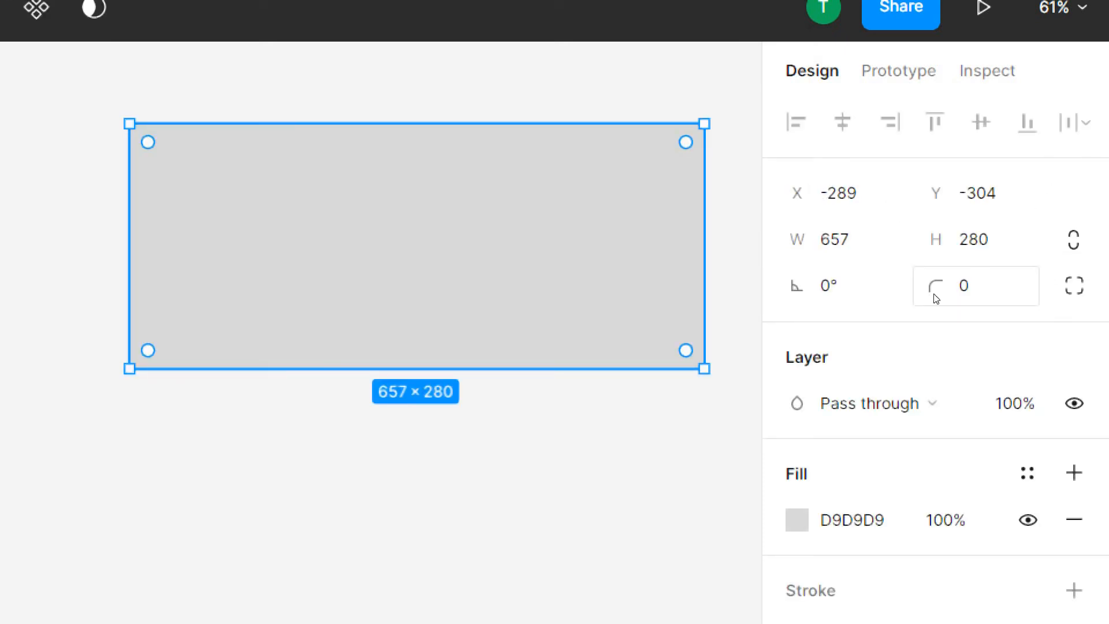
{"action": "key", "text": "Escape"}
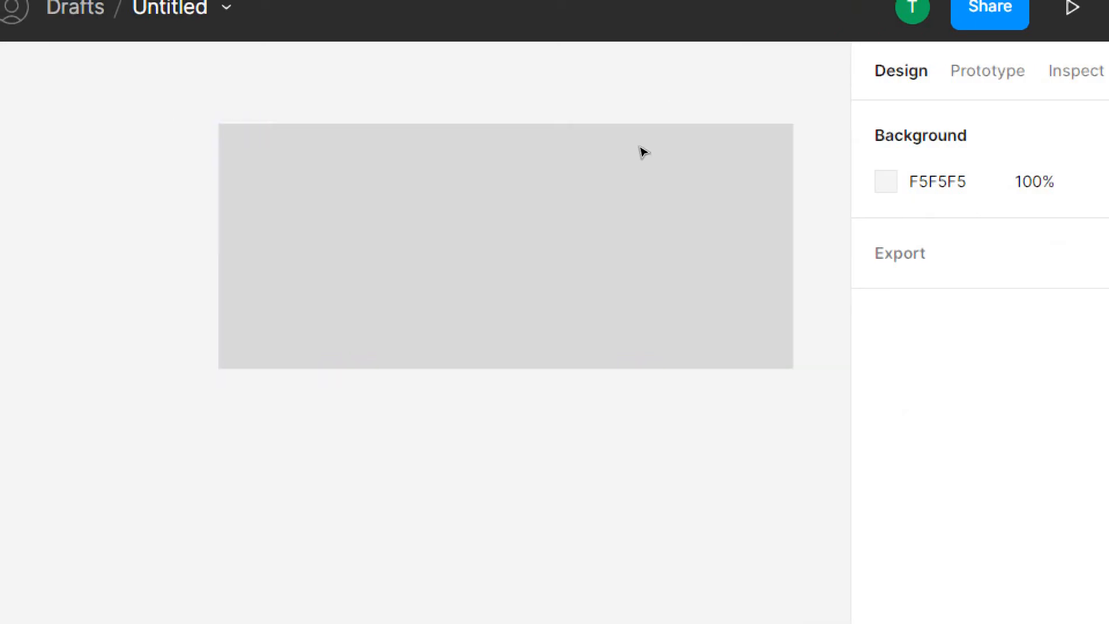
{"action": "left_click", "coordinate": [617, 118]}
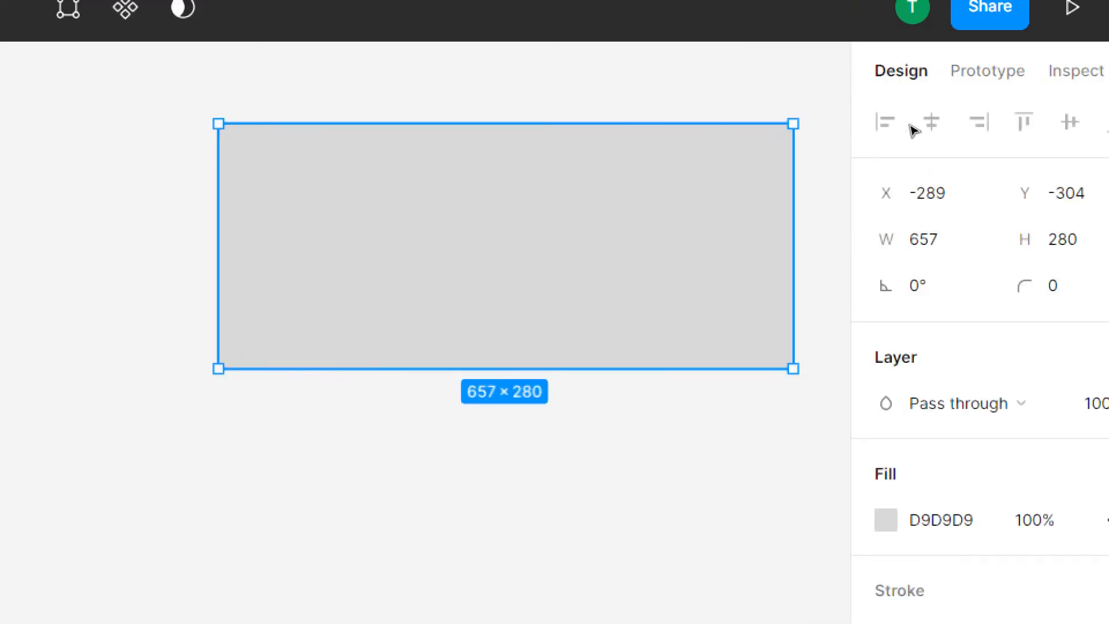
{"action": "key", "text": "Escape"}
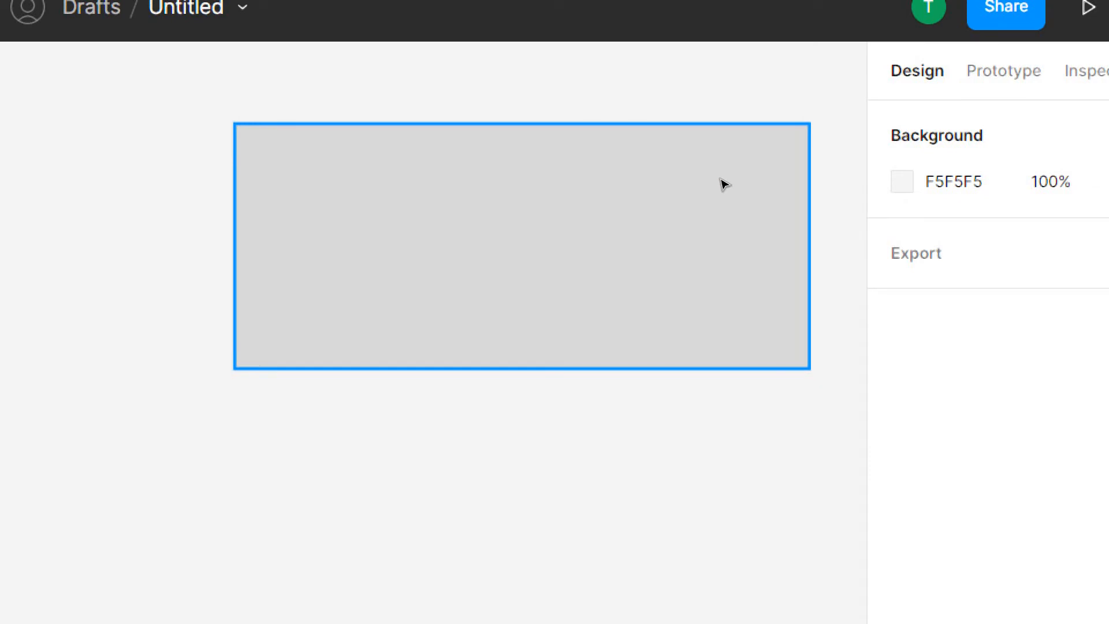
- Set the rectangle's corner radius to 10
{"action": "left_click", "coordinate": [601, 248]}
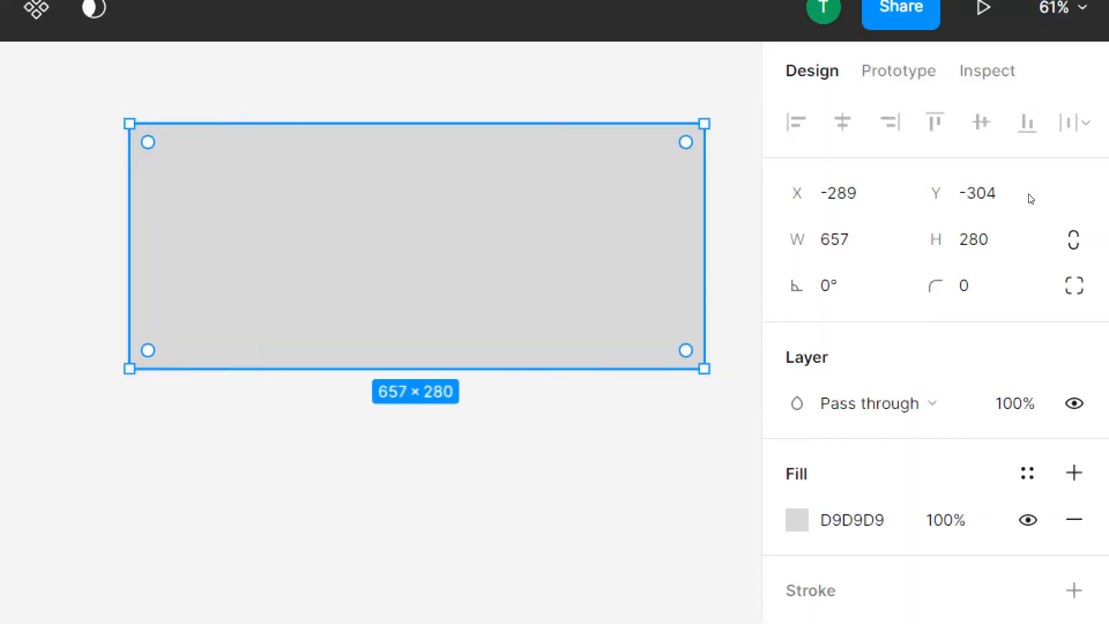
{"action": "left_click", "coordinate": [975, 285]}
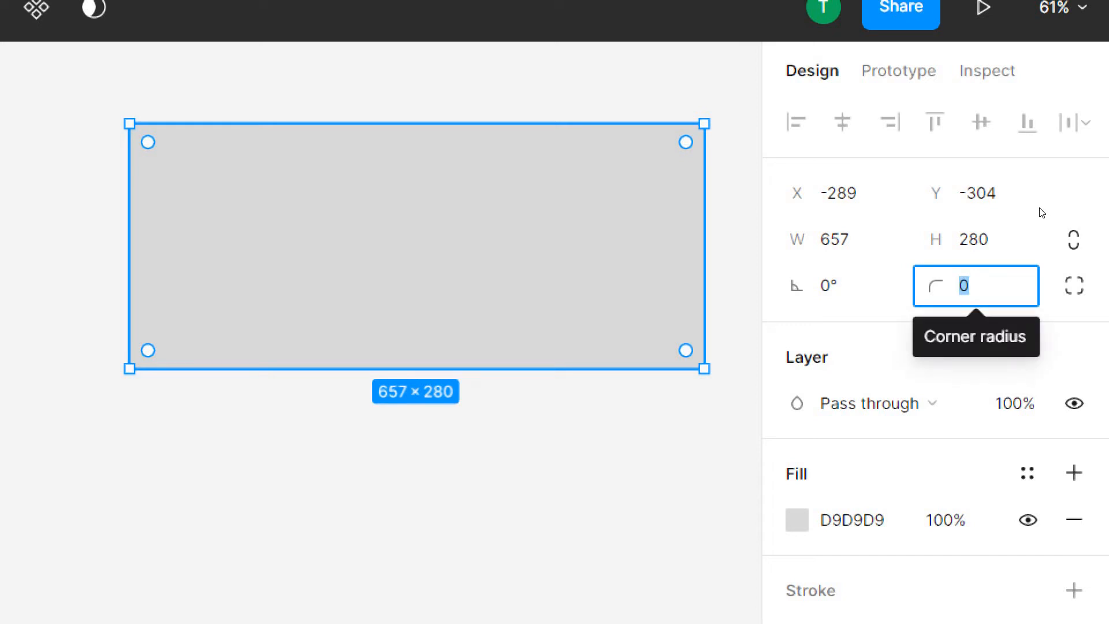
{"action": "type", "text": "1"}
{"action": "key", "text": "Return"}
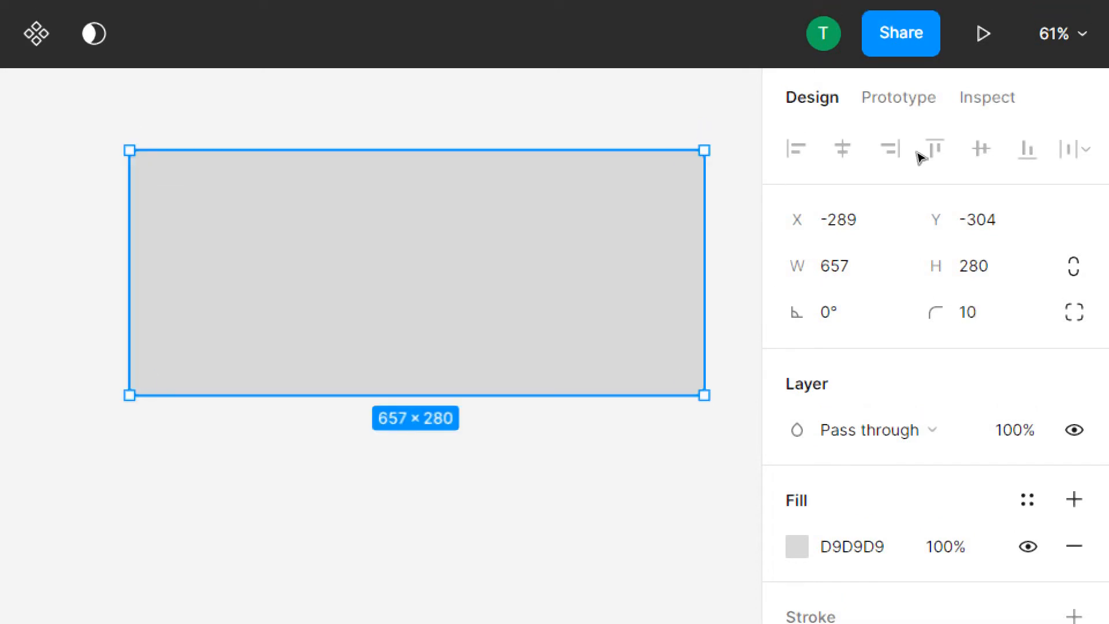
{"action": "key", "text": "Escape"}
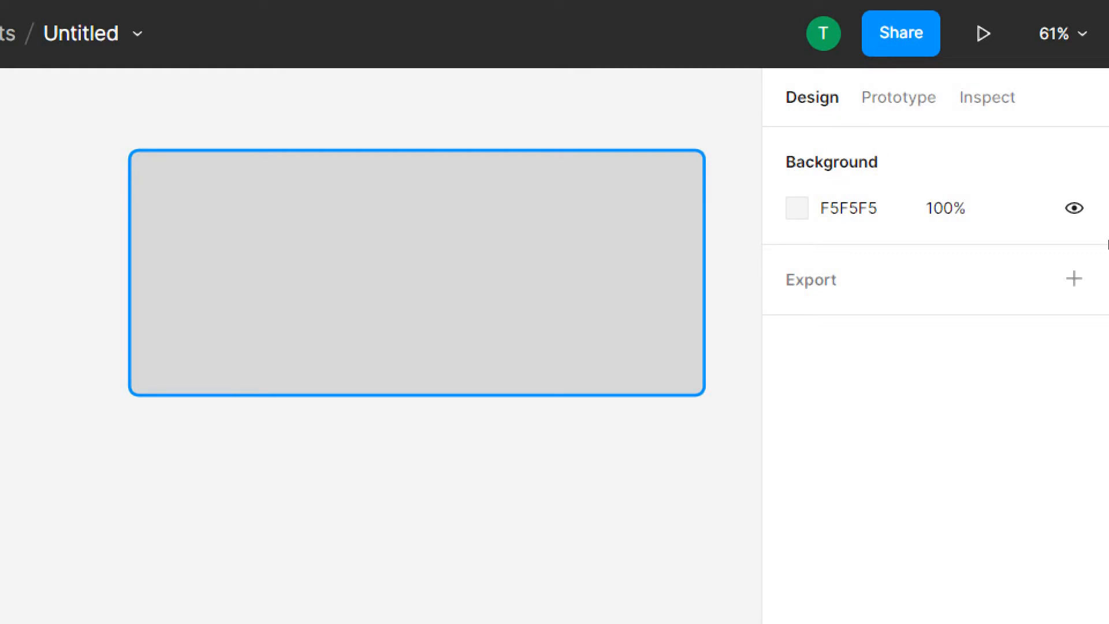
{"action": "left_click", "coordinate": [417, 272]}
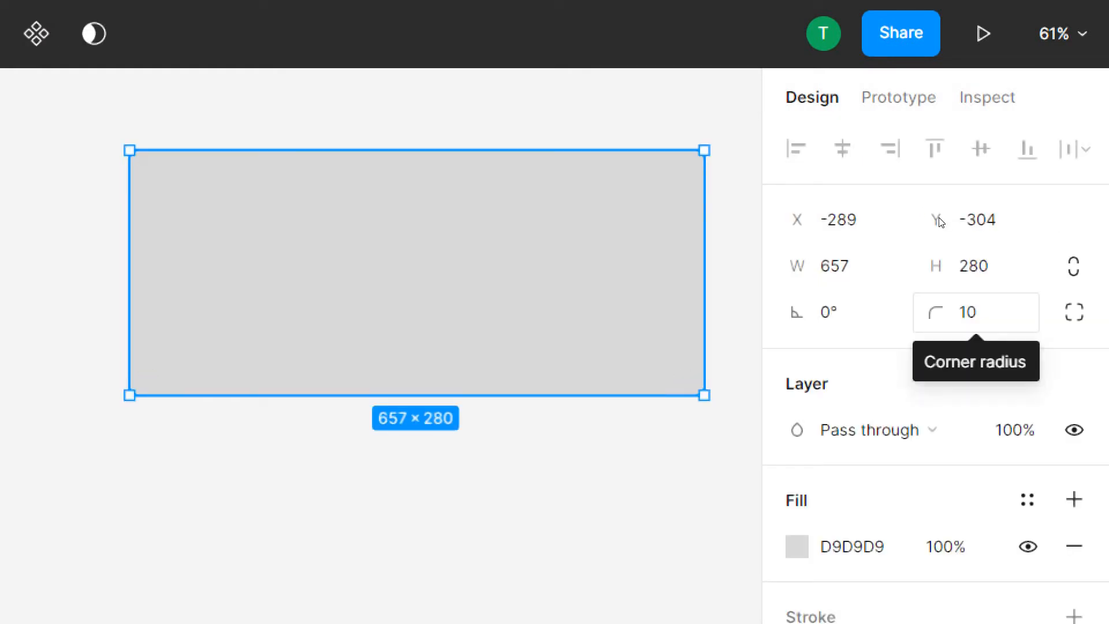
{"action": "key", "text": "Escape"}
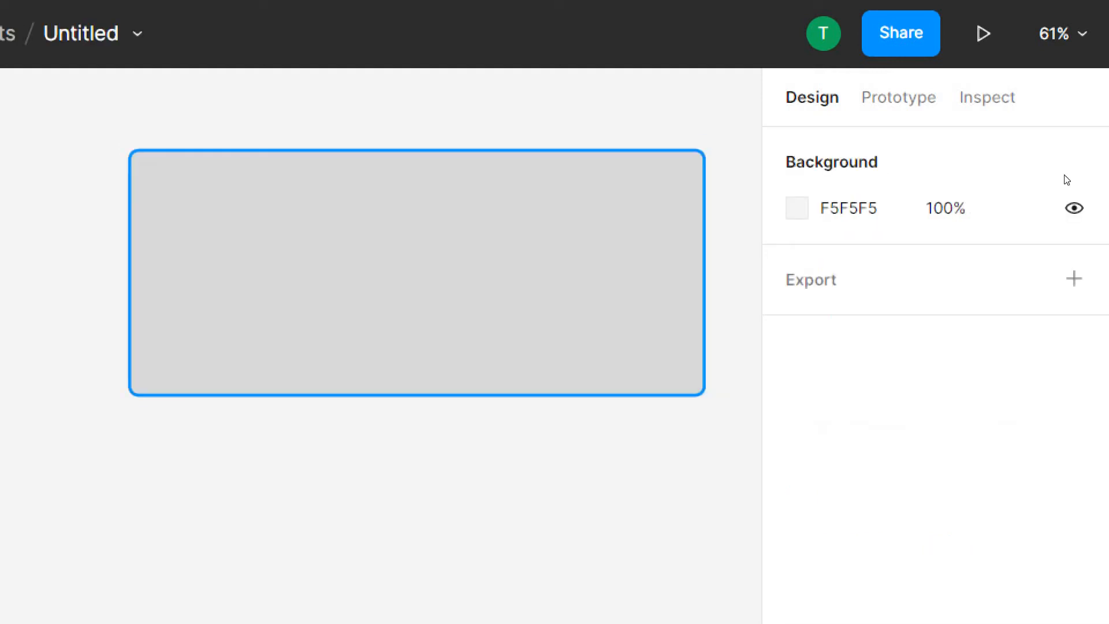
- Switch the rectangle to independent corner radii and set its top-left corner radius to 0
{"action": "key", "text": "ctrl+a"}
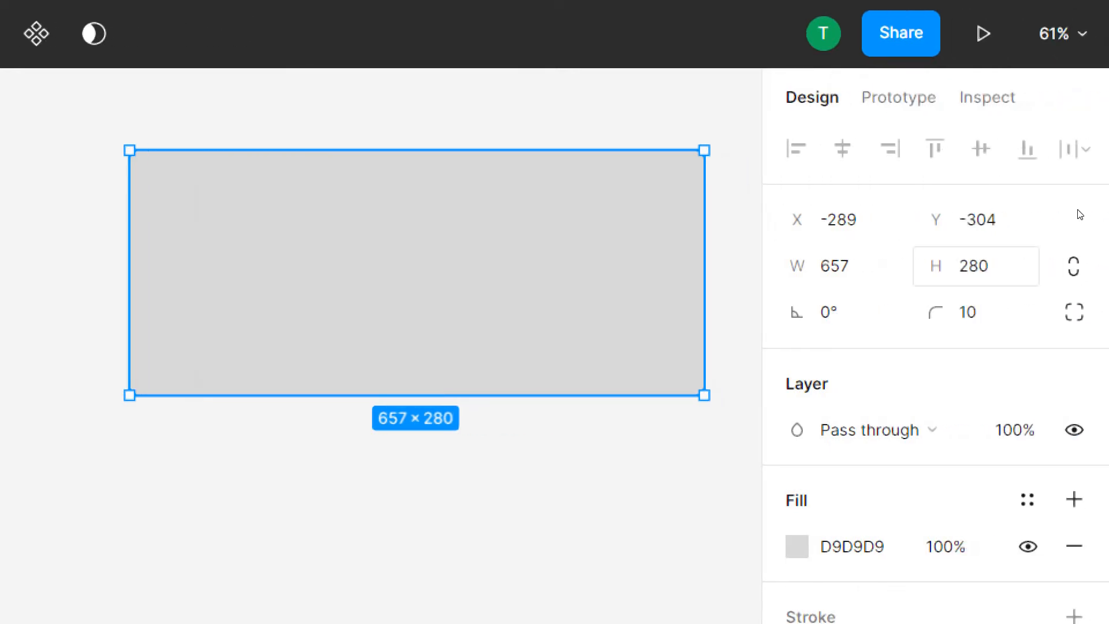
{"action": "left_click", "coordinate": [1074, 312]}
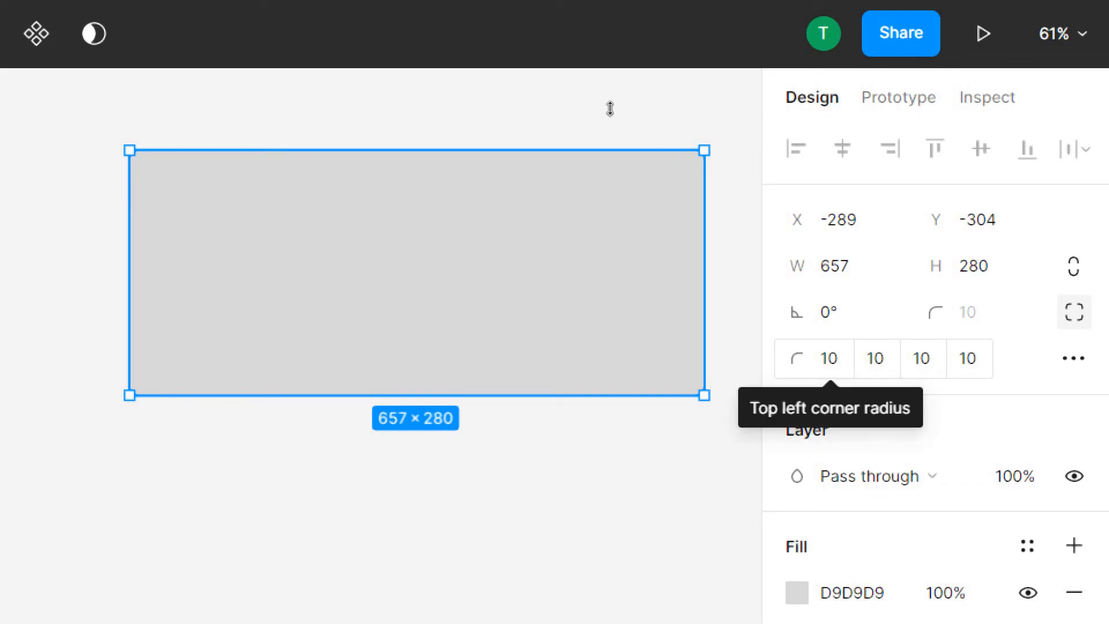
{"action": "left_click", "coordinate": [833, 358]}
{"action": "type", "text": "0"}
{"action": "key", "text": "Return"}
{"action": "key", "text": "Escape"}
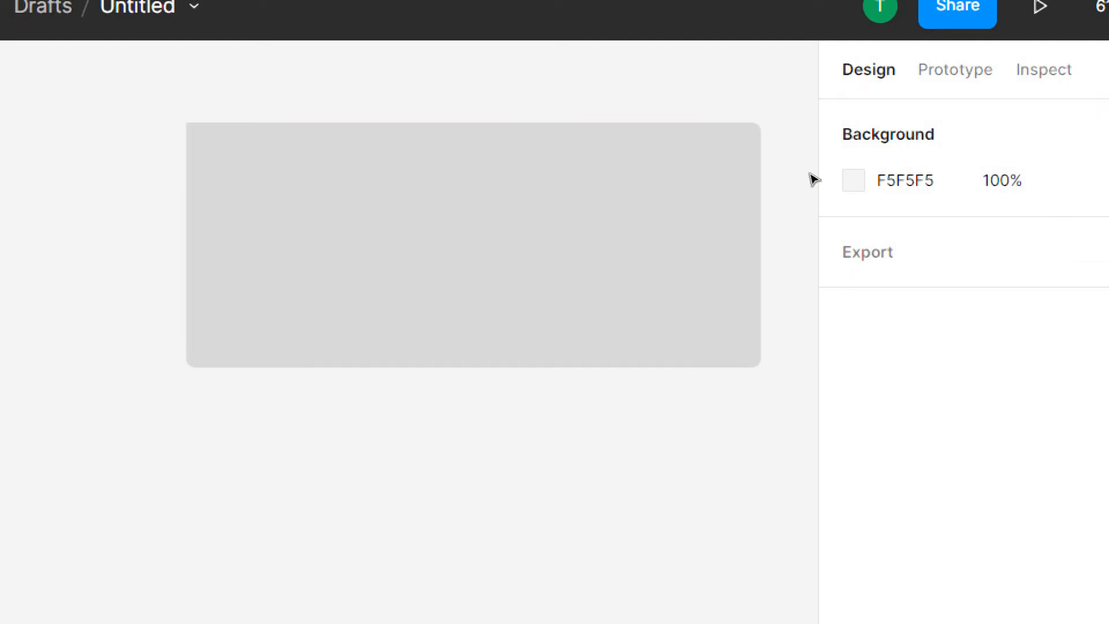
- Move the rectangle down the canvas to about X -306, Y 77
{"action": "left_click", "coordinate": [445, 271]}
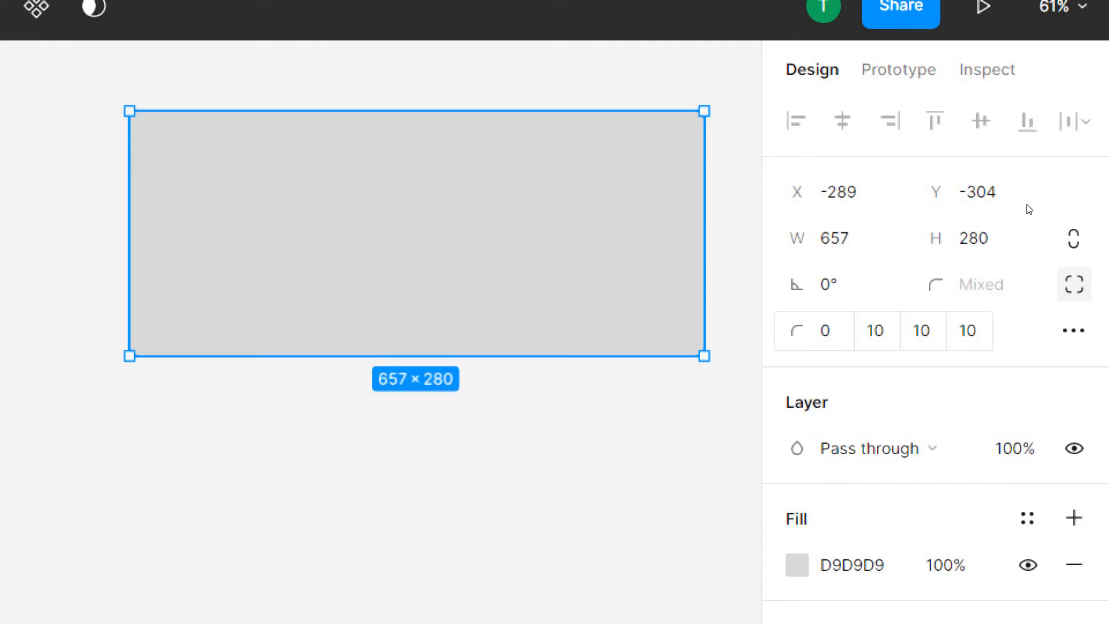
{"action": "left_click_drag", "start_coordinate": [416, 159], "coordinate": [409, 429]}
{"action": "key", "text": "ctrl+z"}
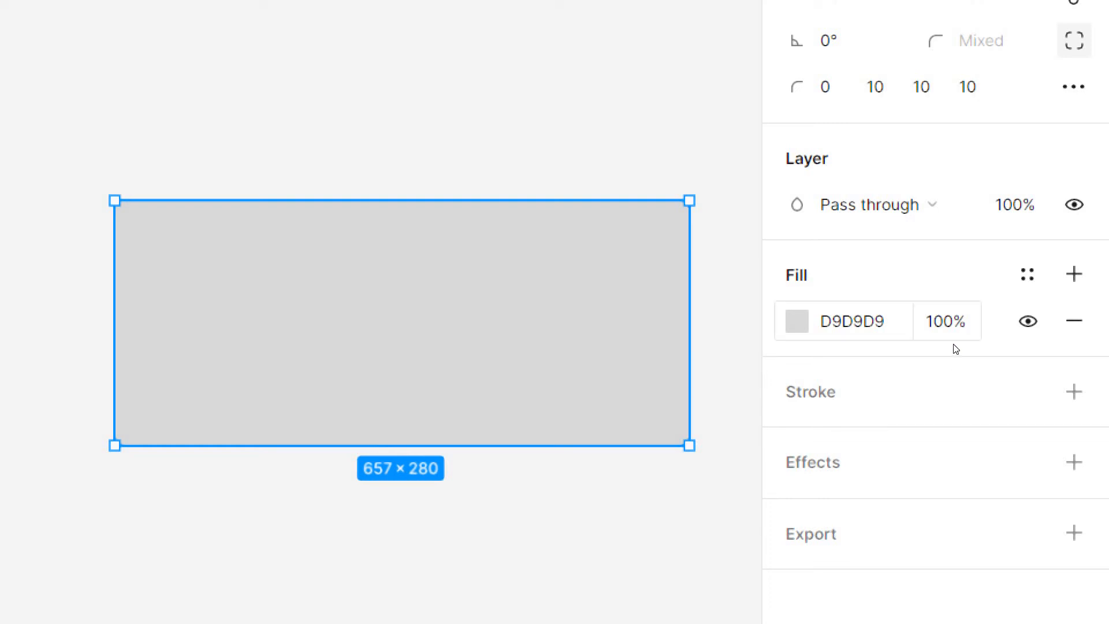
- Change the rectangle's fill to a linear gradient and set its end stop to red FF0000
{"action": "left_click", "coordinate": [797, 321]}
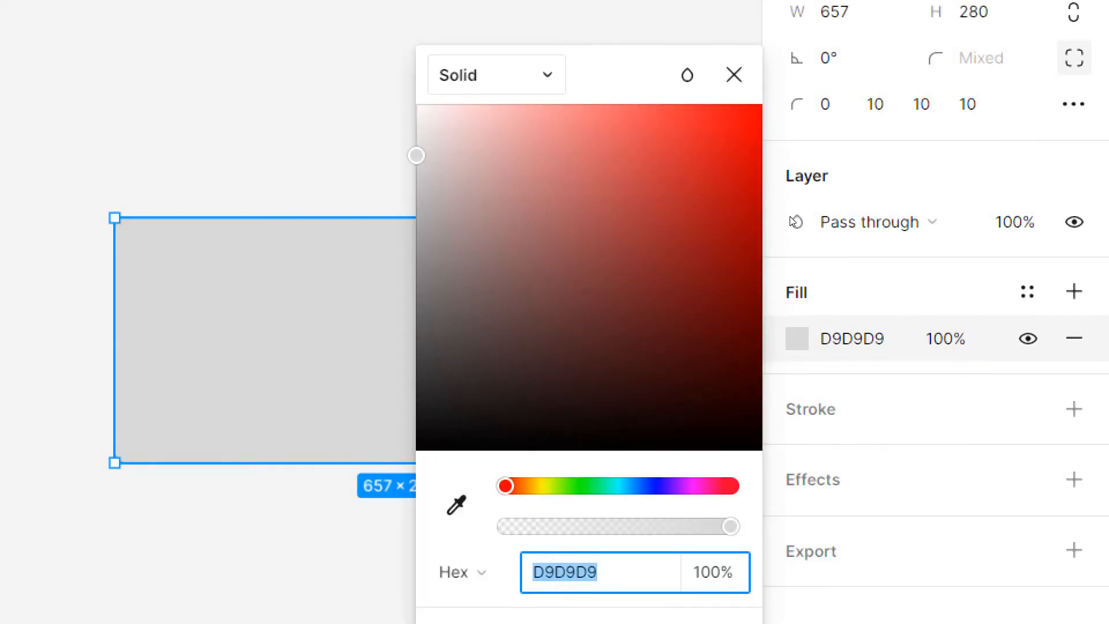
{"action": "left_click", "coordinate": [468, 57]}
{"action": "key", "text": "Down"}
{"action": "key", "text": "Return"}
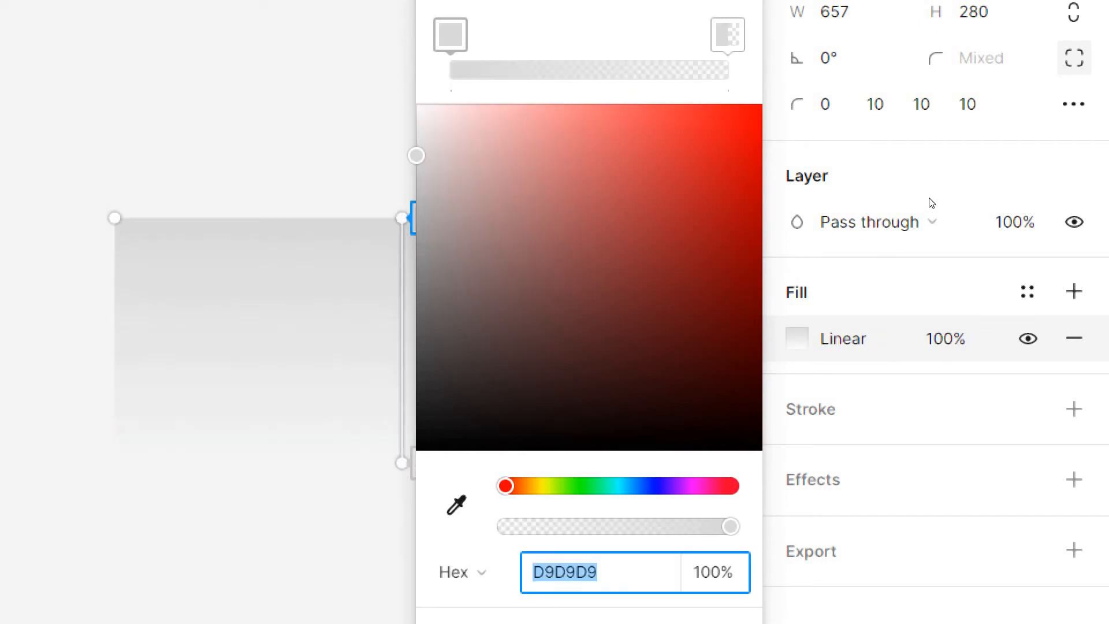
{"action": "left_click", "coordinate": [728, 35]}
{"action": "left_click", "coordinate": [761, 106]}
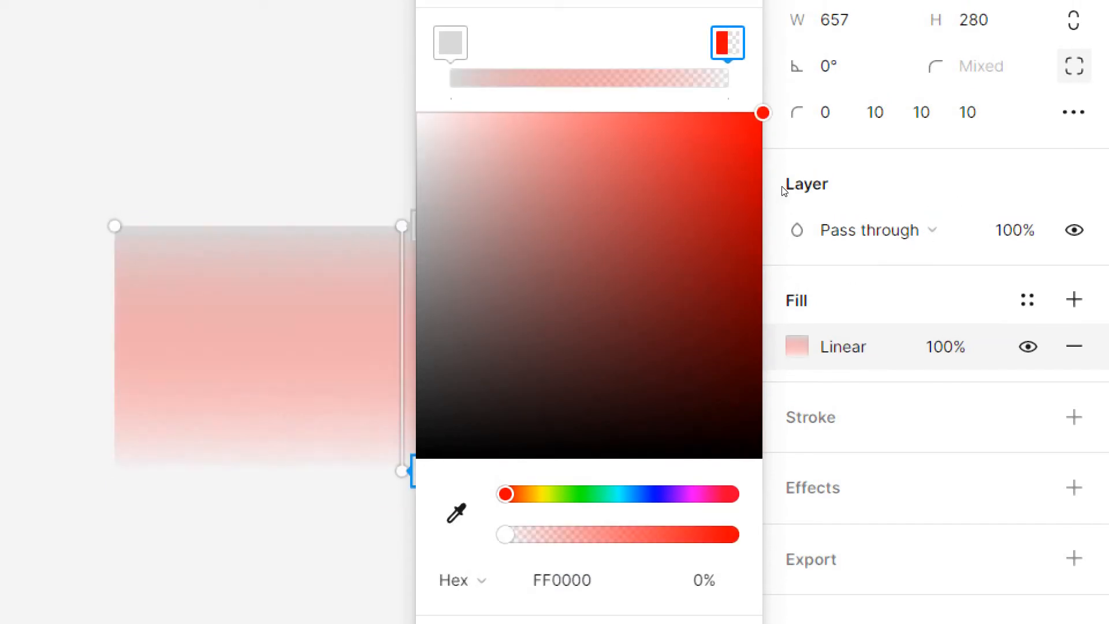
- Recolour the gradient's start stop to black and then to full blue 001AFF
{"action": "left_click", "coordinate": [451, 49]}
{"action": "left_click_drag", "start_coordinate": [746, 283], "coordinate": [762, 465]}
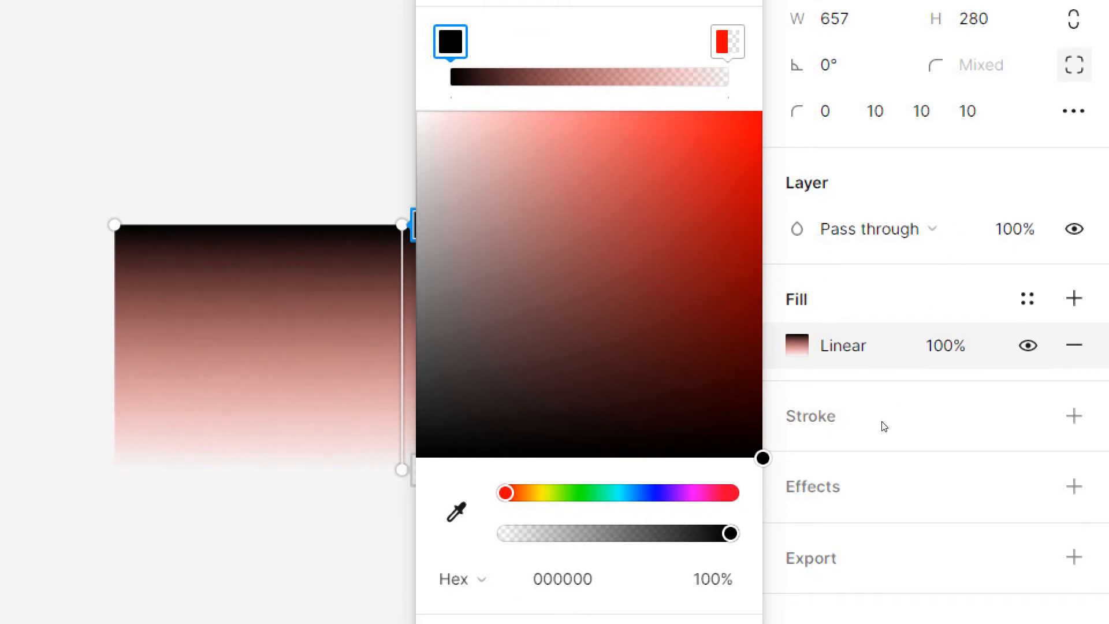
{"action": "left_click", "coordinate": [652, 493]}
{"action": "left_click", "coordinate": [760, 113]}
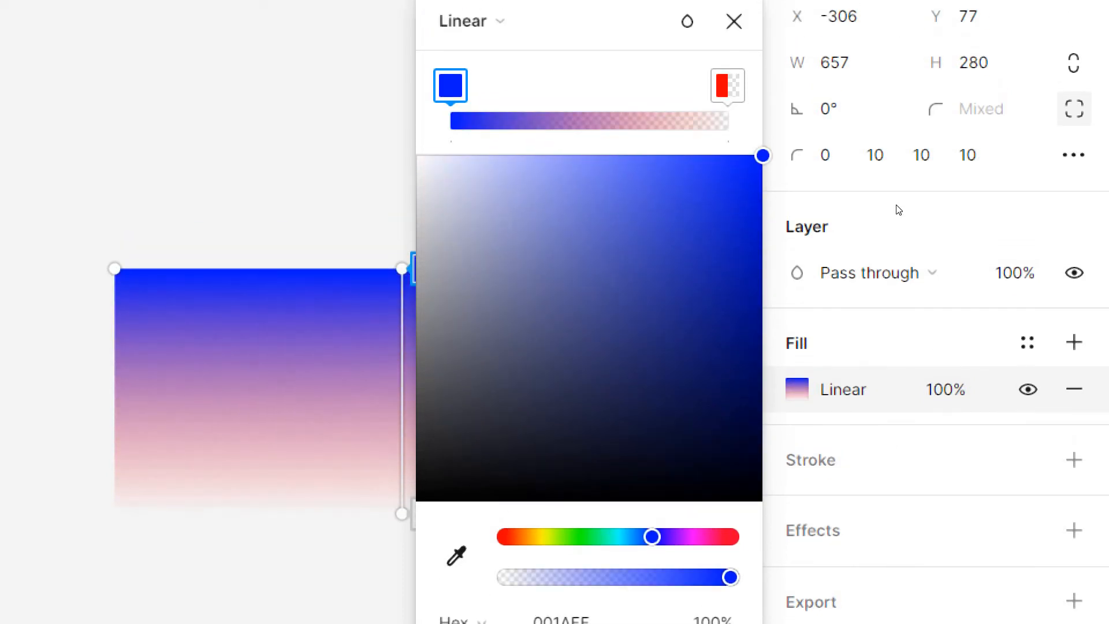
- Raise the red end stop's opacity to 100% and close the fill settings
{"action": "key", "text": "Tab"}
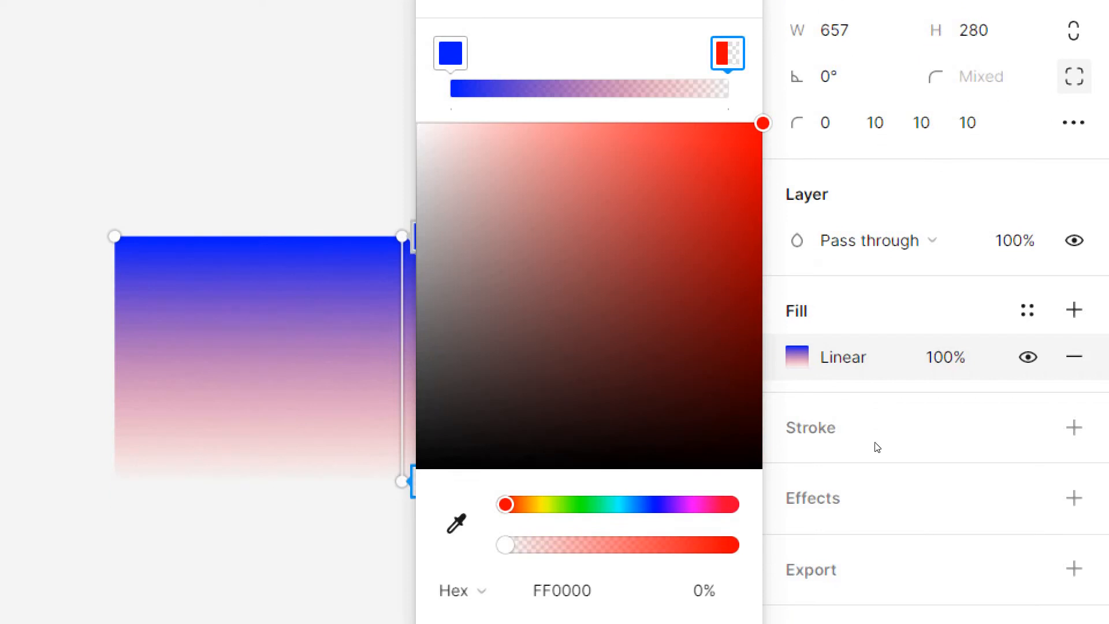
{"action": "left_click_drag", "start_coordinate": [505, 545], "coordinate": [731, 545]}
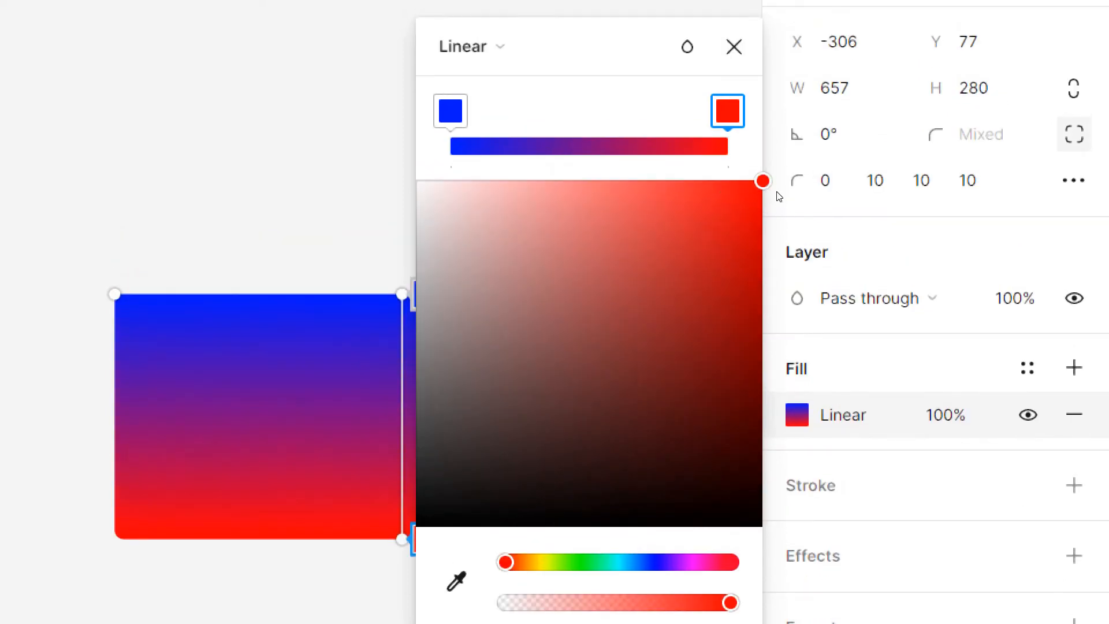
{"action": "left_click", "coordinate": [734, 47]}
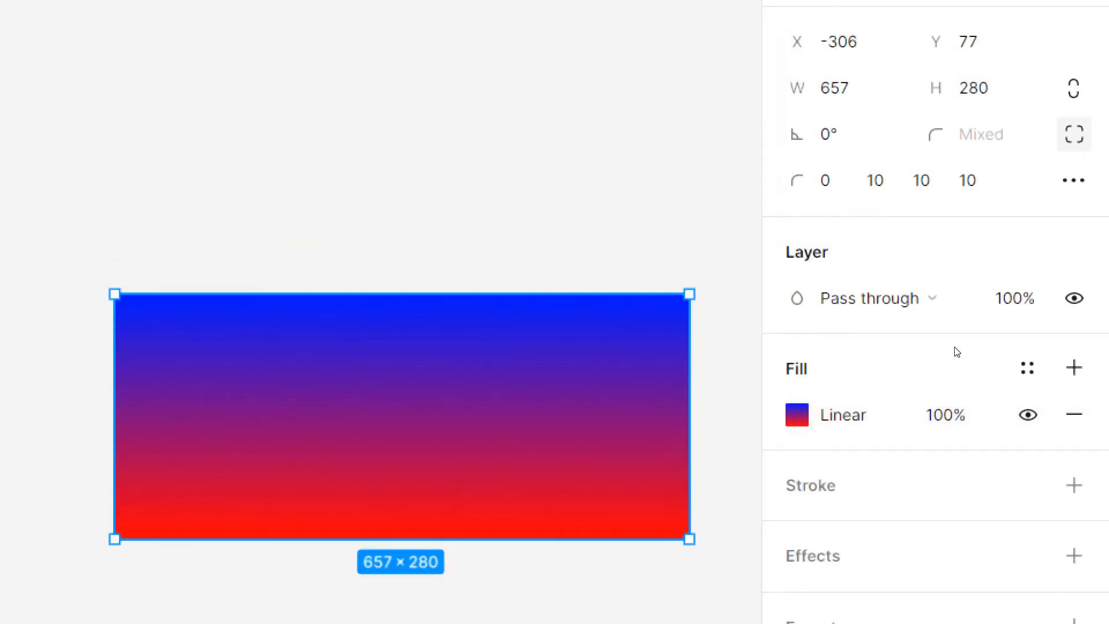
- Change the rectangle's gradient fill to solid blue 001AFF
{"action": "left_click", "coordinate": [798, 415]}
{"action": "left_click", "coordinate": [463, 44]}
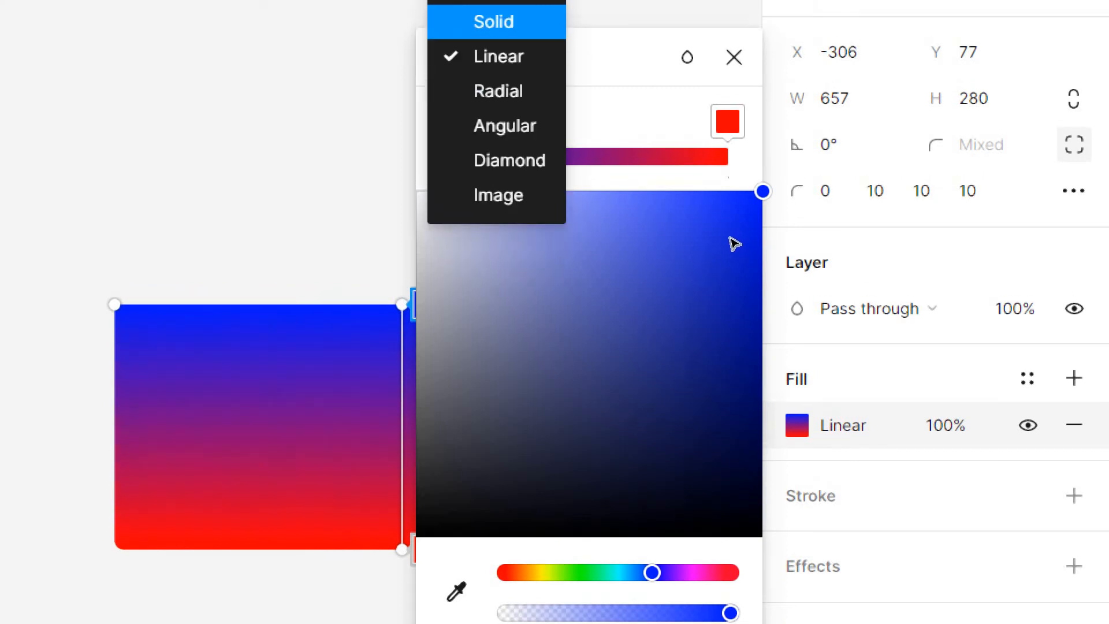
{"action": "left_click", "coordinate": [494, 21]}
{"action": "left_click", "coordinate": [734, 57]}
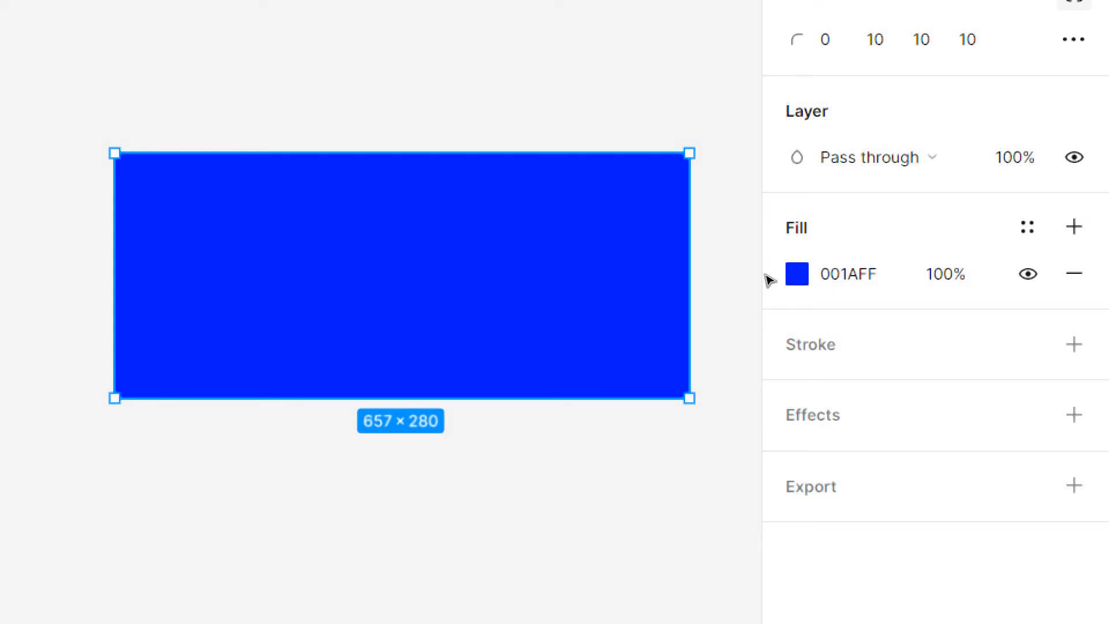
{"action": "key", "text": "Escape"}
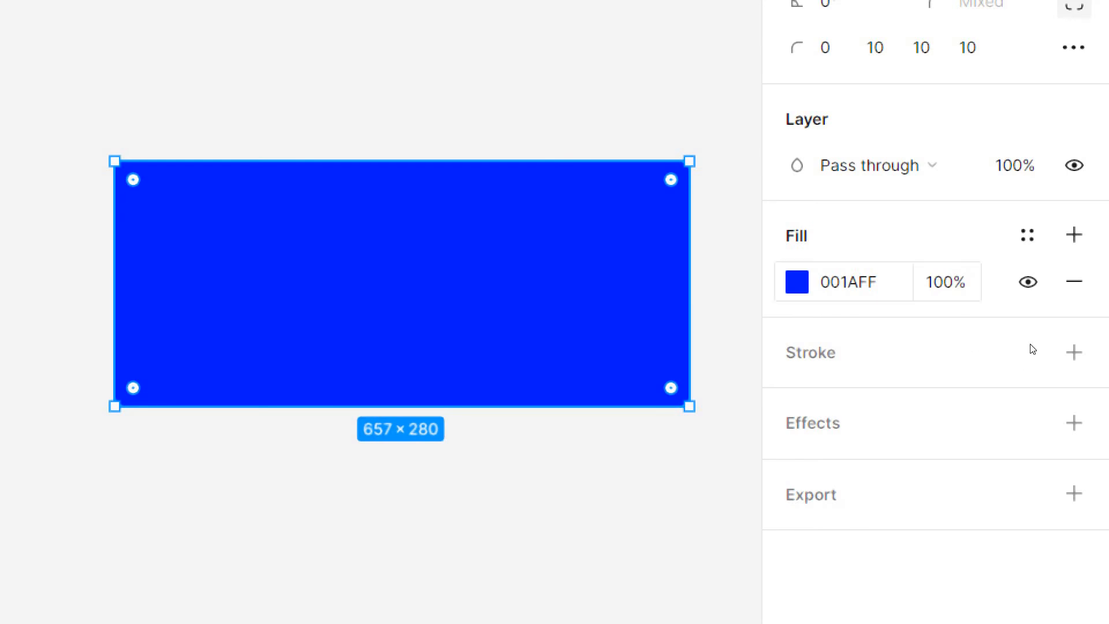
- Set the opacity of the rectangle's blue fill to 50%
{"action": "left_click", "coordinate": [946, 282]}
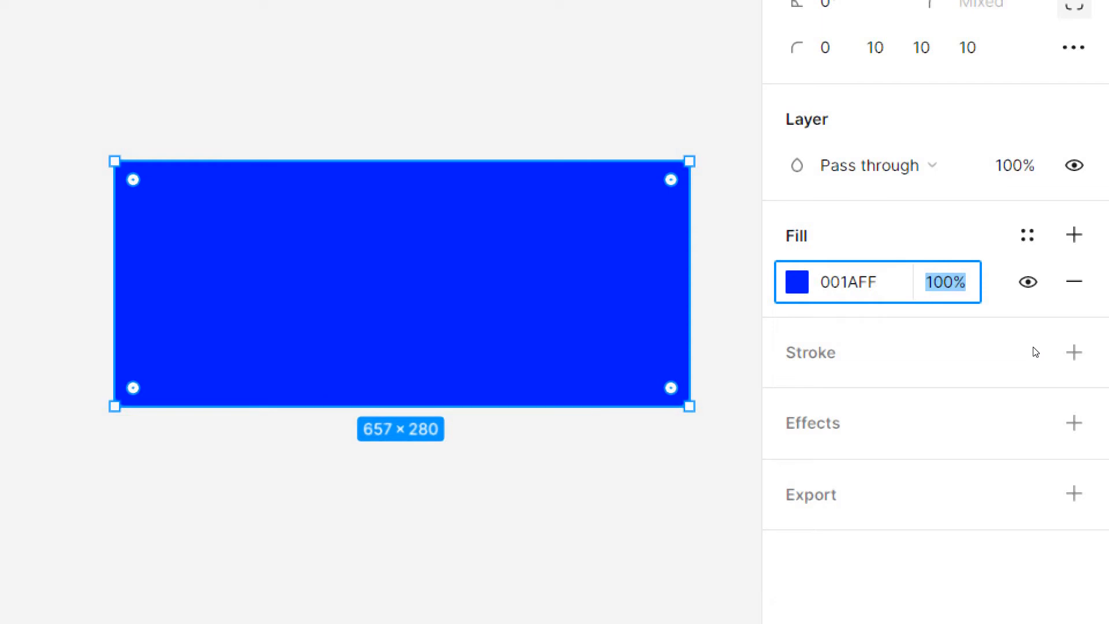
{"action": "type", "text": "50"}
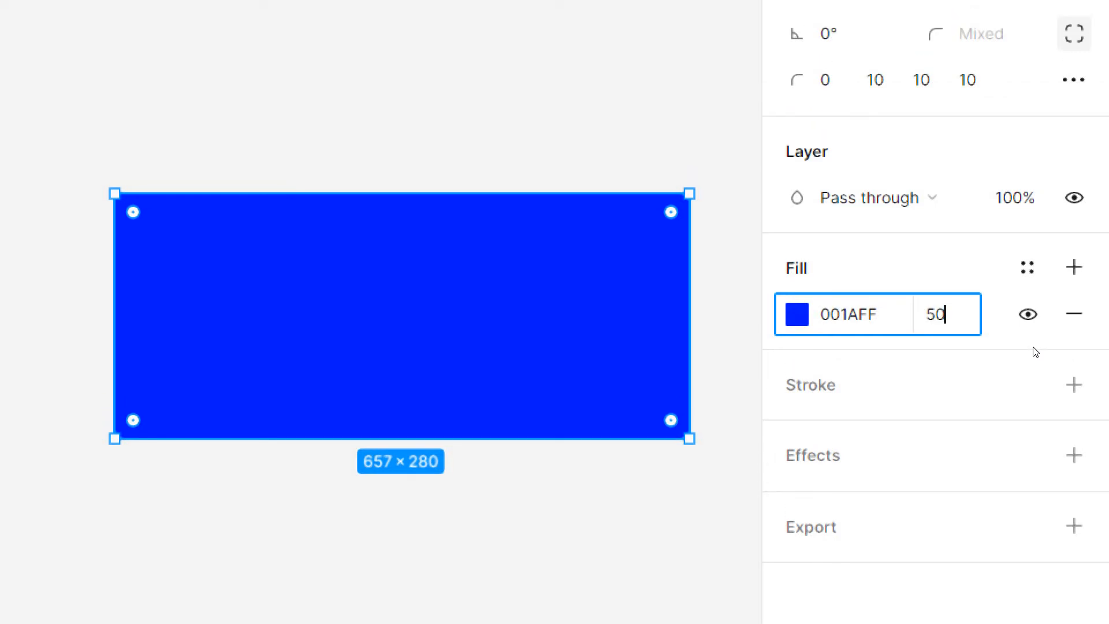
{"action": "key", "text": "Return"}
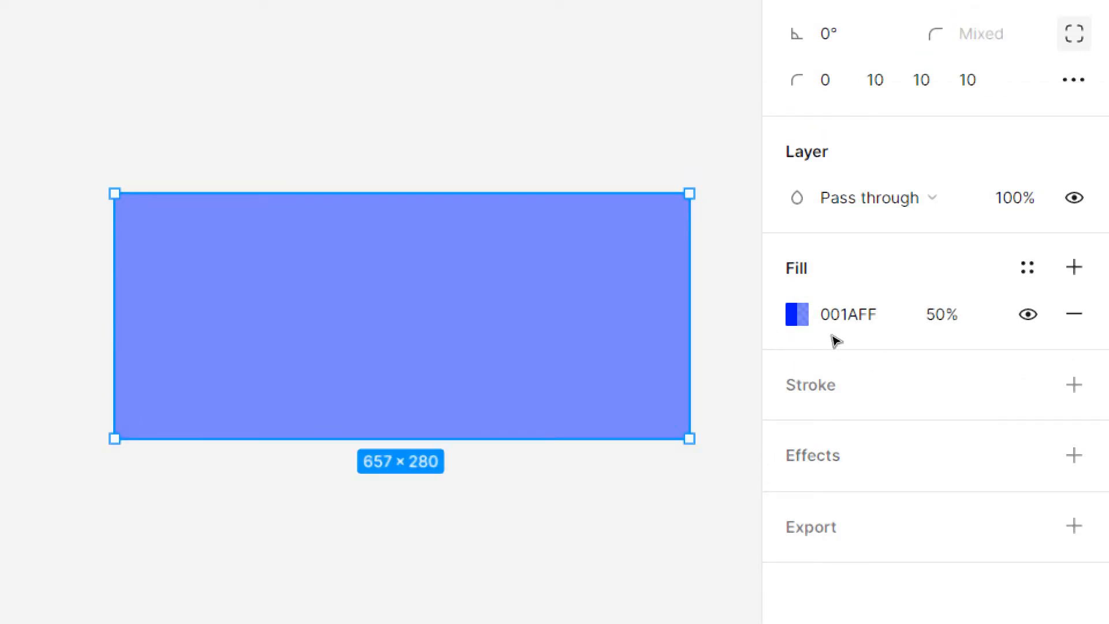
{"action": "key", "text": "Escape"}
- Set the rectangle's fill opacity to 0% and return it to 100%
{"action": "key", "text": "ctrl+a"}
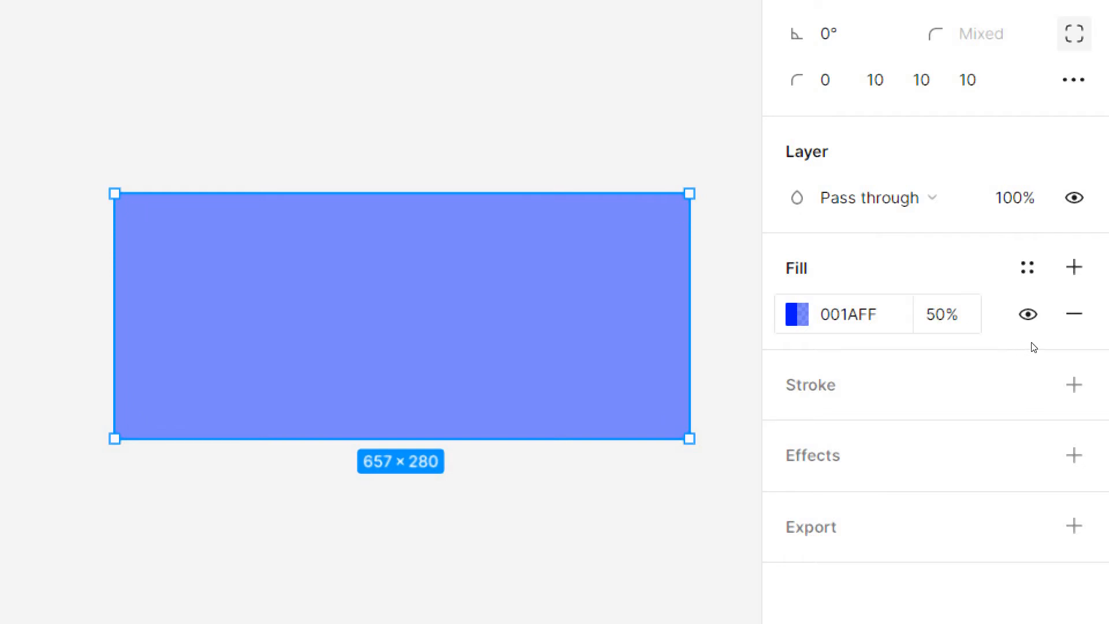
{"action": "left_click", "coordinate": [946, 315]}
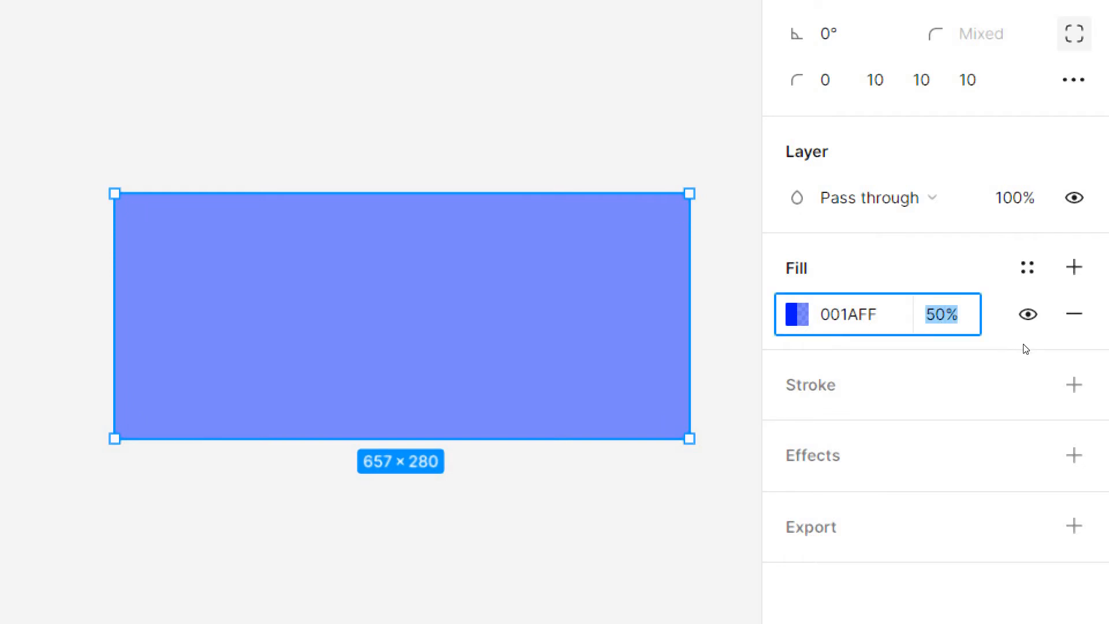
{"action": "type", "text": "0"}
{"action": "key", "text": "Return"}
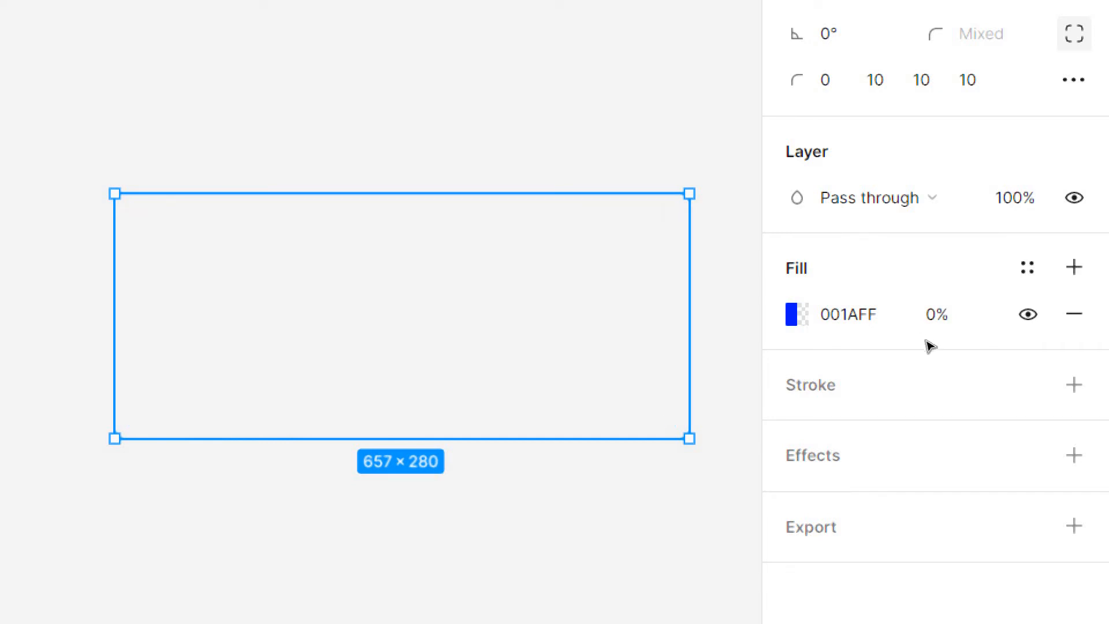
{"action": "left_click", "coordinate": [1018, 343]}
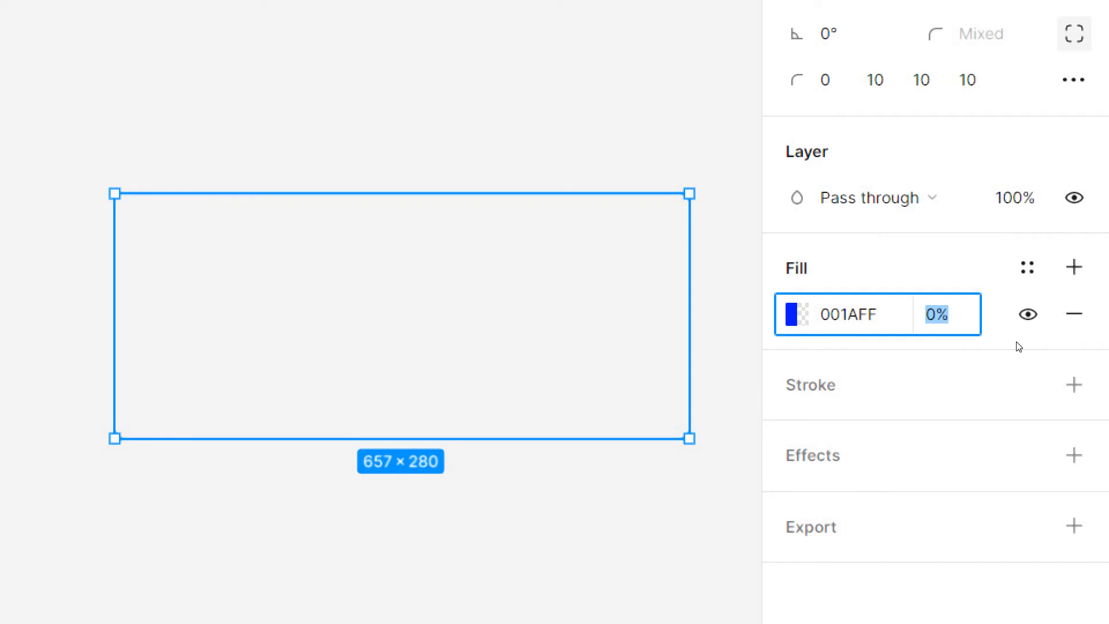
{"action": "type", "text": "100"}
{"action": "key", "text": "Return"}
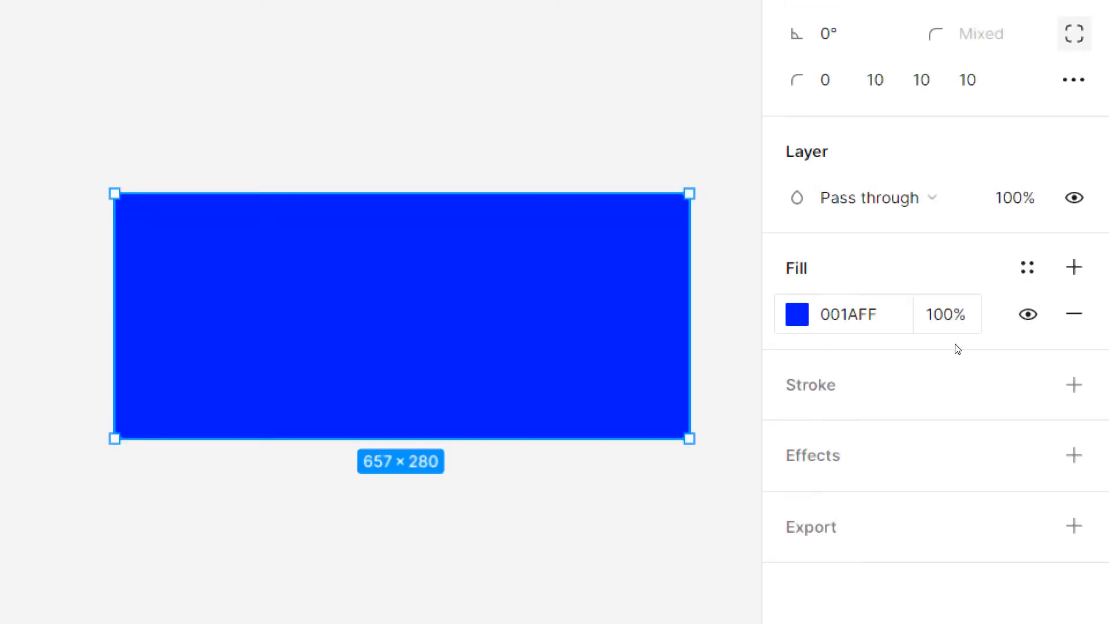
- Change the solid fill to a linear gradient and set its start stop to 0085FF
{"action": "left_click", "coordinate": [798, 314]}
{"action": "left_click", "coordinate": [497, 51]}
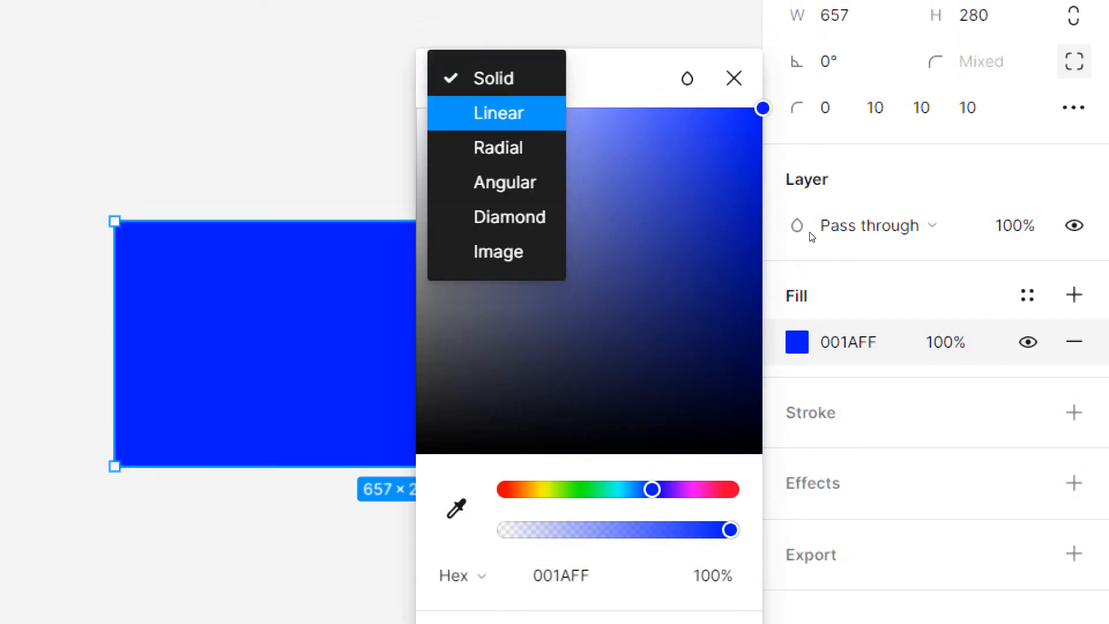
{"action": "key", "text": "Return"}
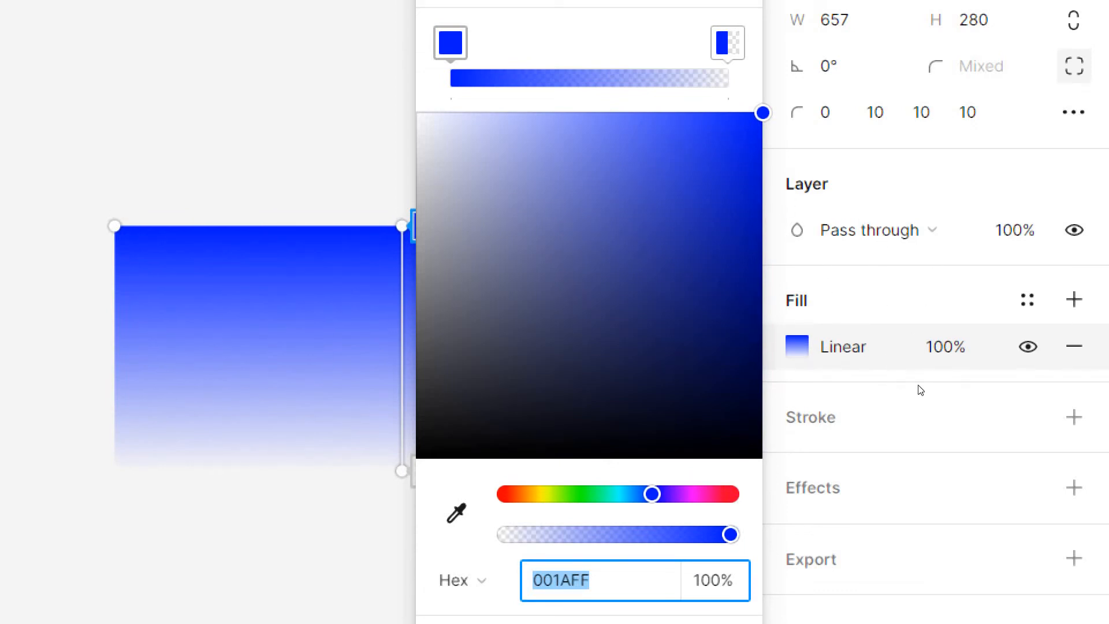
{"action": "type", "text": "0085FF"}
{"action": "key", "text": "Return"}
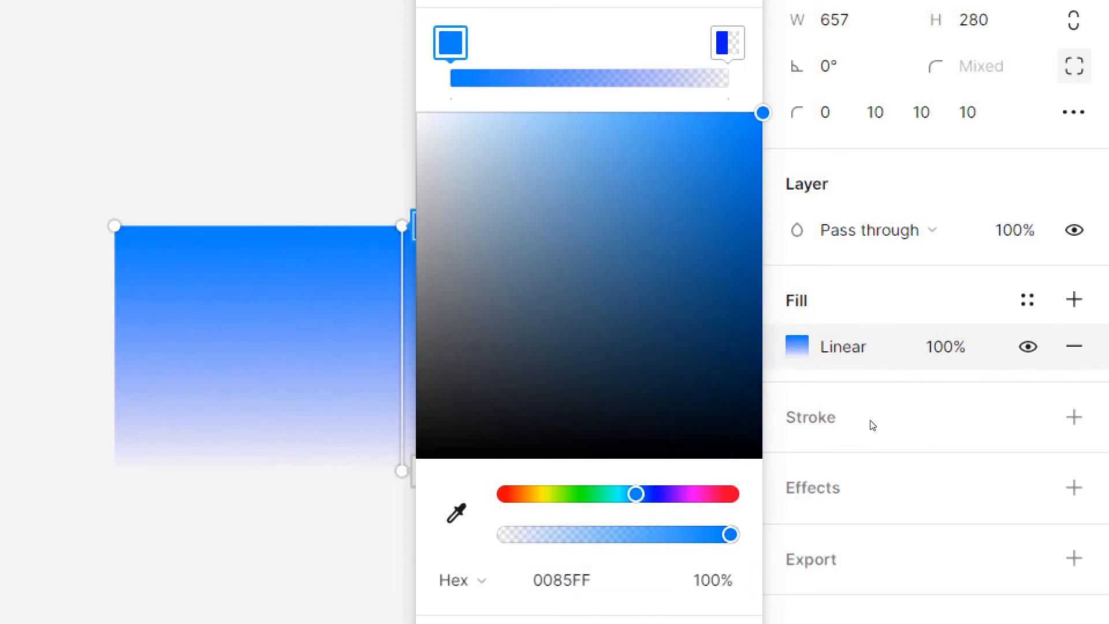
- Raise the opacity of the gradient's dark blue end stop to 100% and close the fill settings
{"action": "key", "text": "Tab"}
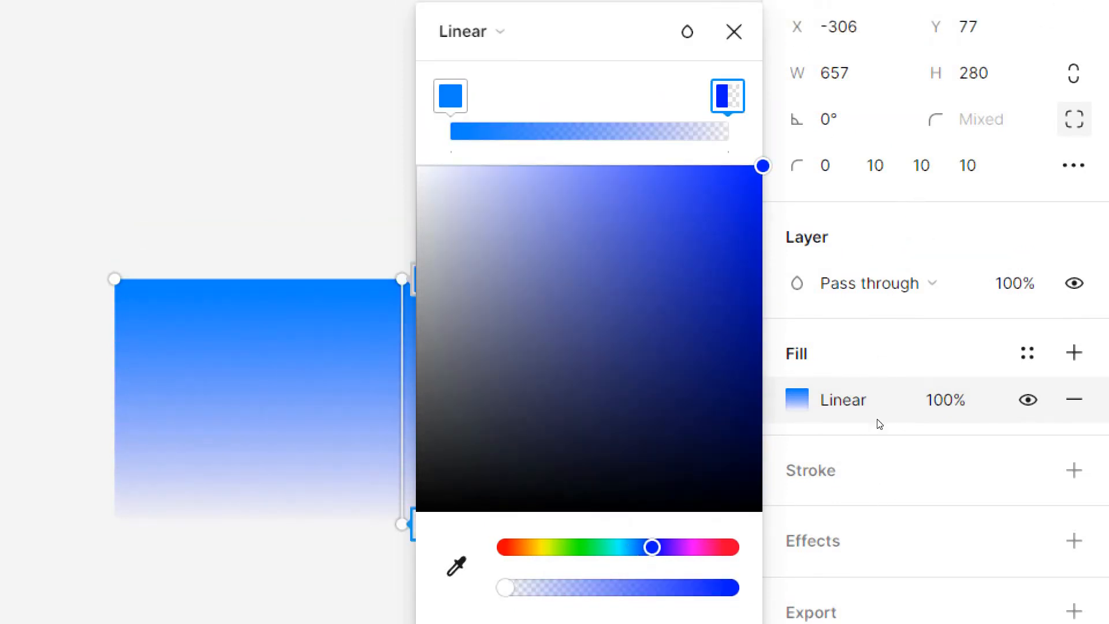
{"action": "left_click_drag", "start_coordinate": [506, 588], "coordinate": [731, 588]}
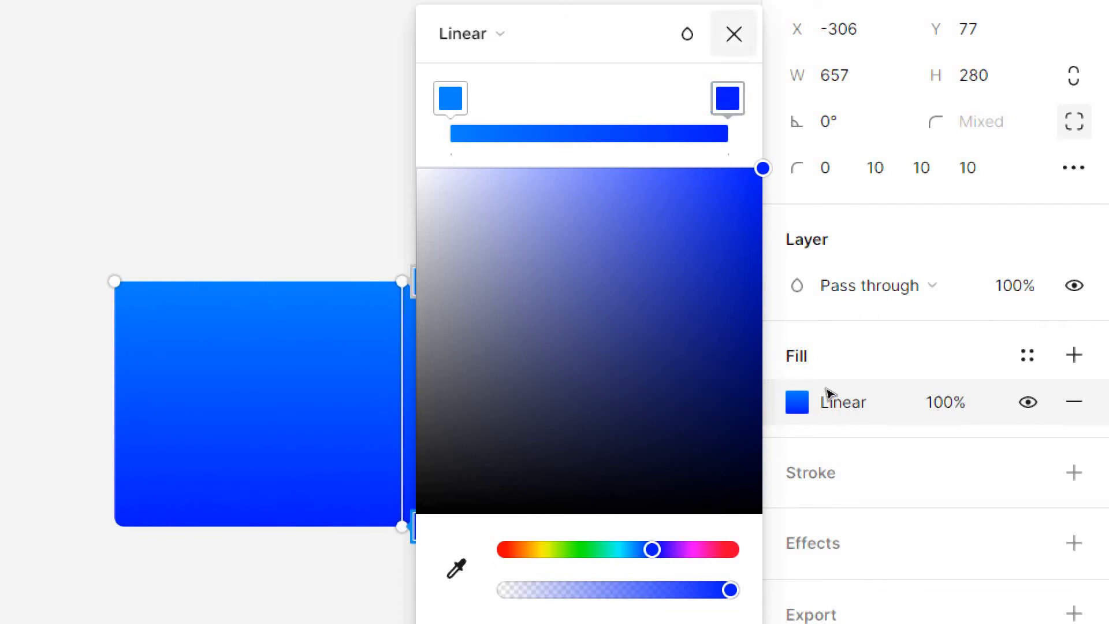
{"action": "left_click", "coordinate": [734, 33]}
- Move the linear gradient's start handle towards the rectangle's top-left corner and add a colour stop near the gradient's middle
{"action": "left_click", "coordinate": [798, 402]}
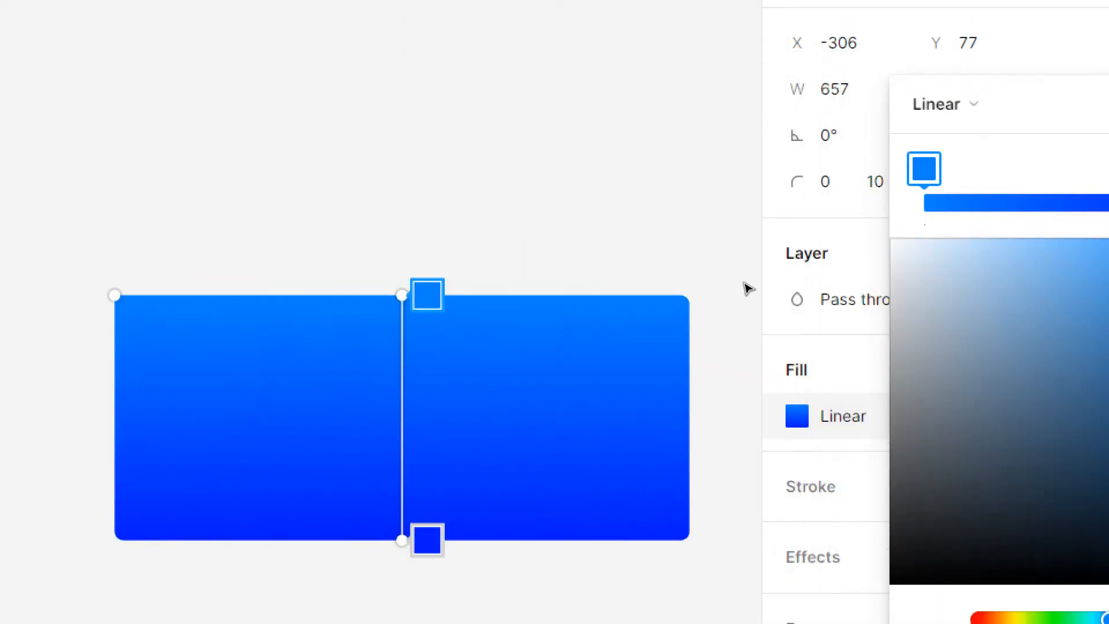
{"action": "left_click_drag", "start_coordinate": [402, 292], "coordinate": [114, 300]}
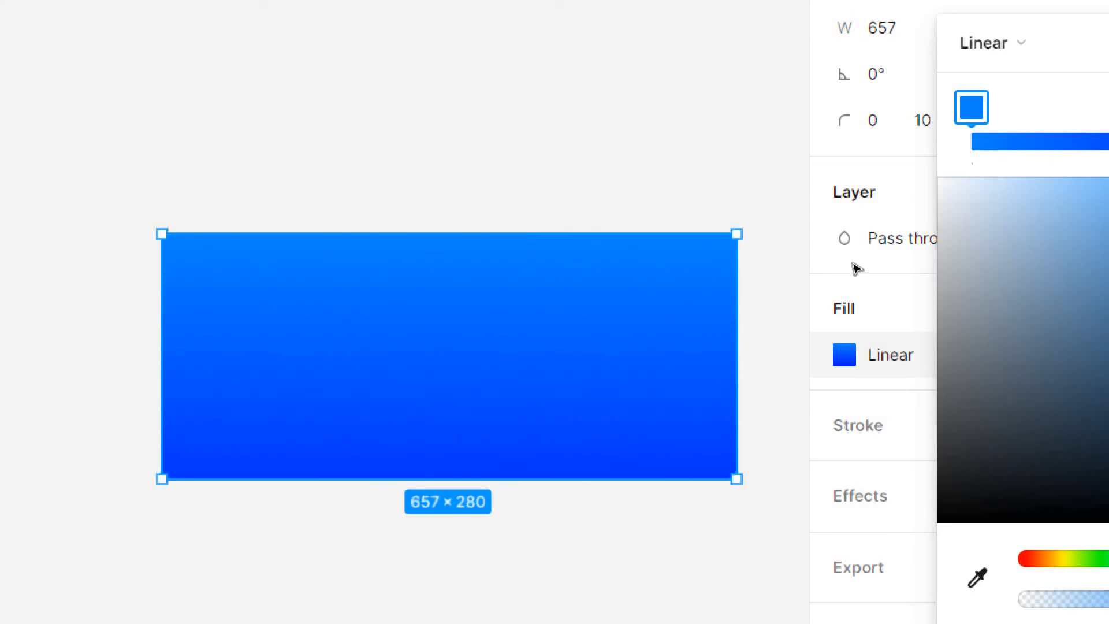
{"action": "left_click", "coordinate": [789, 377]}
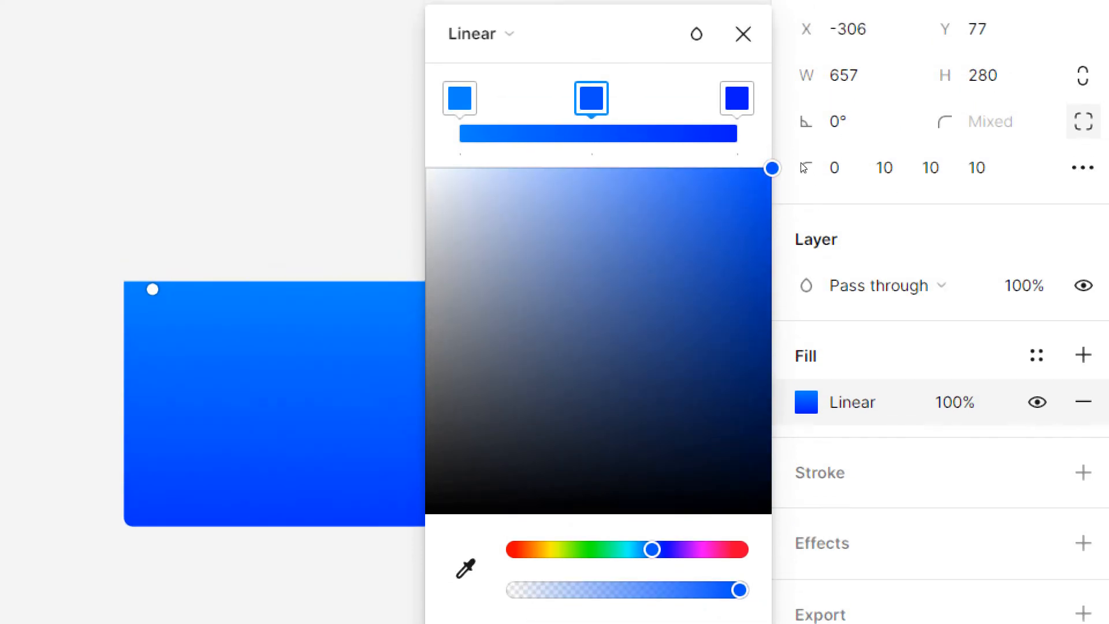
- Change the fill to a radial gradient and move its centre handle near the middle of the rectangle
{"action": "left_click", "coordinate": [501, 29]}
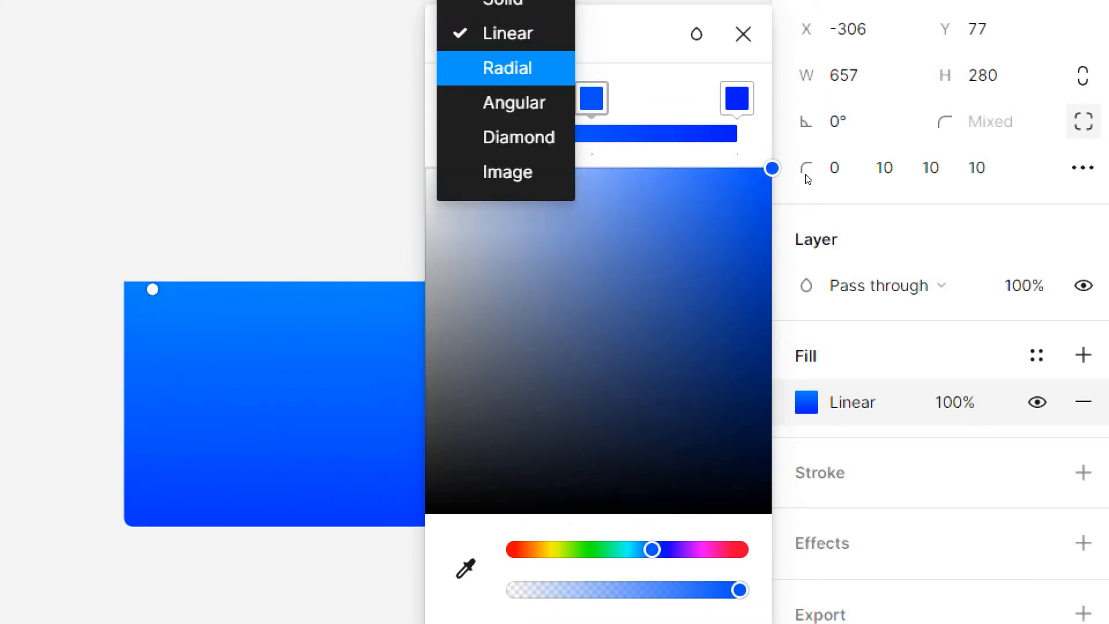
{"action": "left_click", "coordinate": [507, 68]}
{"action": "left_click_drag", "start_coordinate": [603, 50], "coordinate": [1032, 177]}
{"action": "mouse_move", "coordinate": [521, 463]}
{"action": "left_mouse_down"}
{"action": "mouse_move", "coordinate": [518, 382]}
{"action": "mouse_move", "coordinate": [324, 409]}
{"action": "mouse_move", "coordinate": [347, 440]}
{"action": "mouse_move", "coordinate": [417, 427]}
{"action": "left_mouse_up"}
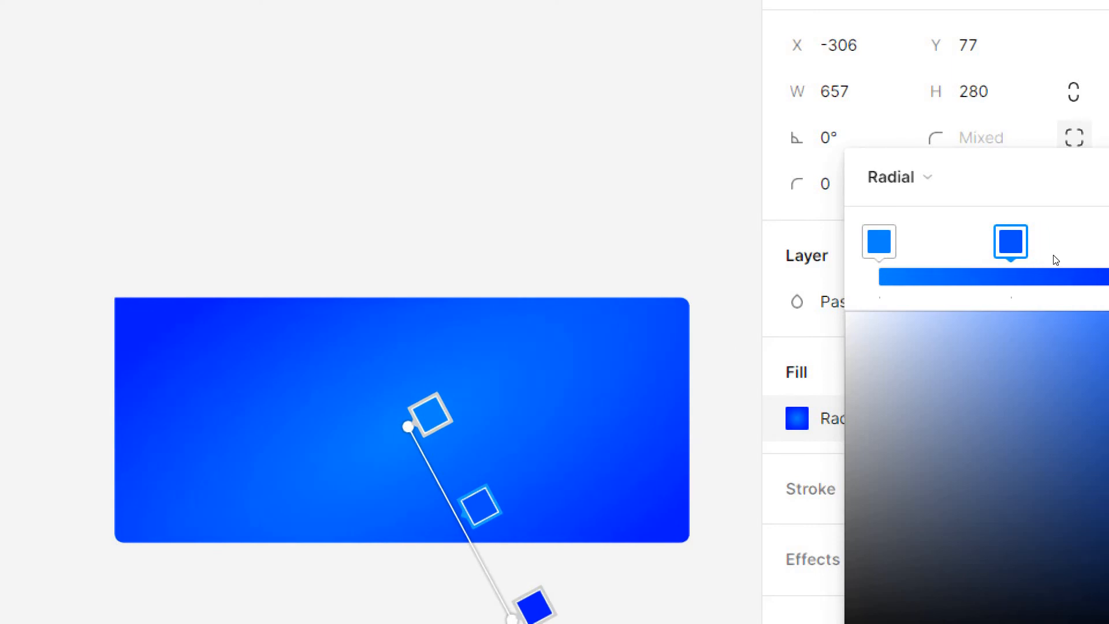
- Delete the radial gradient's middle colour stop and reposition its centre and end handles into a longer diagonal
{"action": "key", "text": "Delete"}
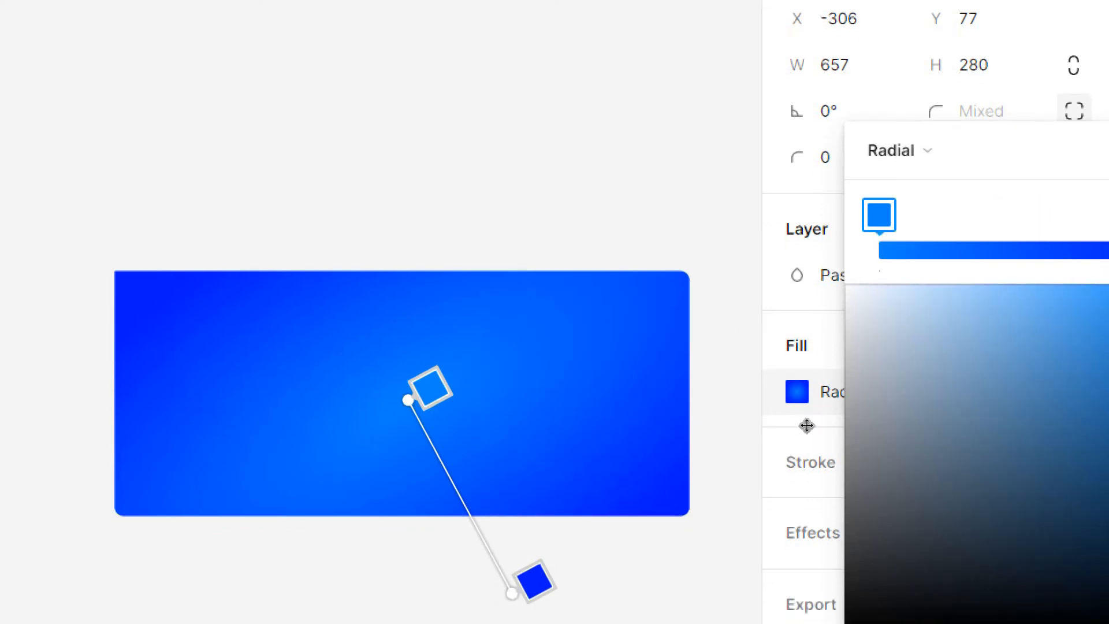
{"action": "left_click_drag", "start_coordinate": [512, 594], "coordinate": [589, 610]}
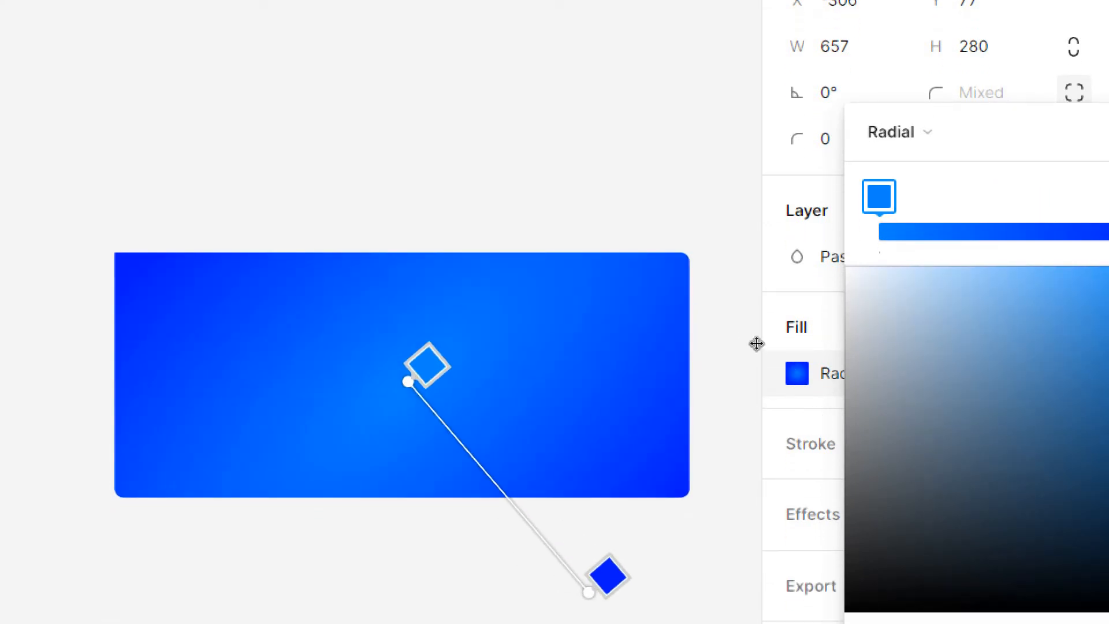
{"action": "left_click_drag", "start_coordinate": [698, 355], "coordinate": [744, 356]}
{"action": "left_click", "coordinate": [913, 132]}
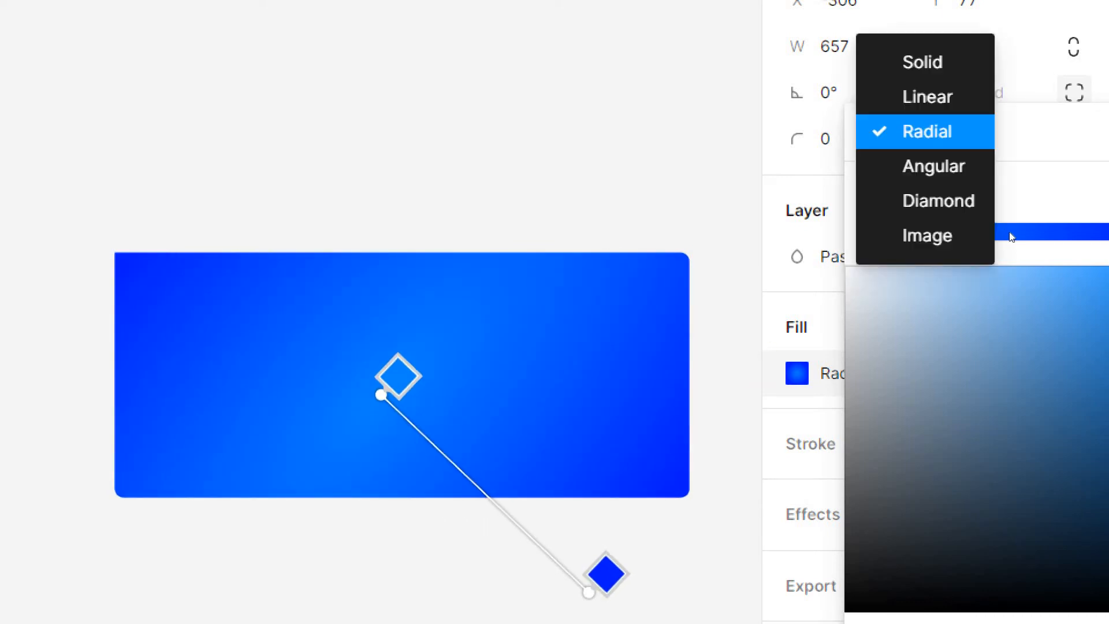
{"action": "left_click", "coordinate": [818, 245]}
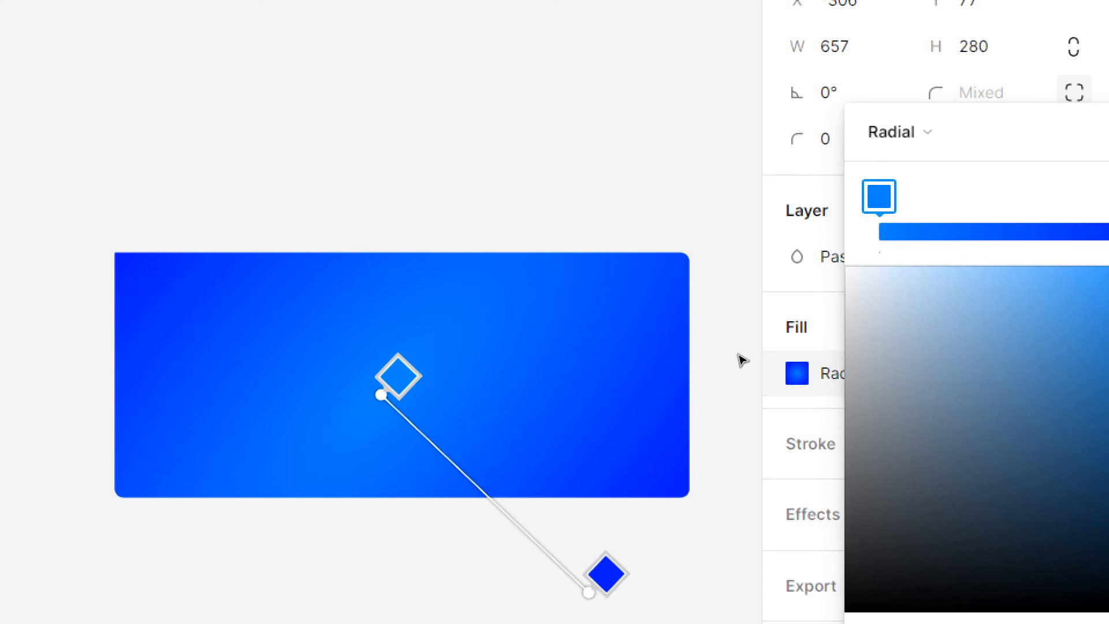
{"action": "left_click_drag", "start_coordinate": [748, 356], "coordinate": [748, 355]}
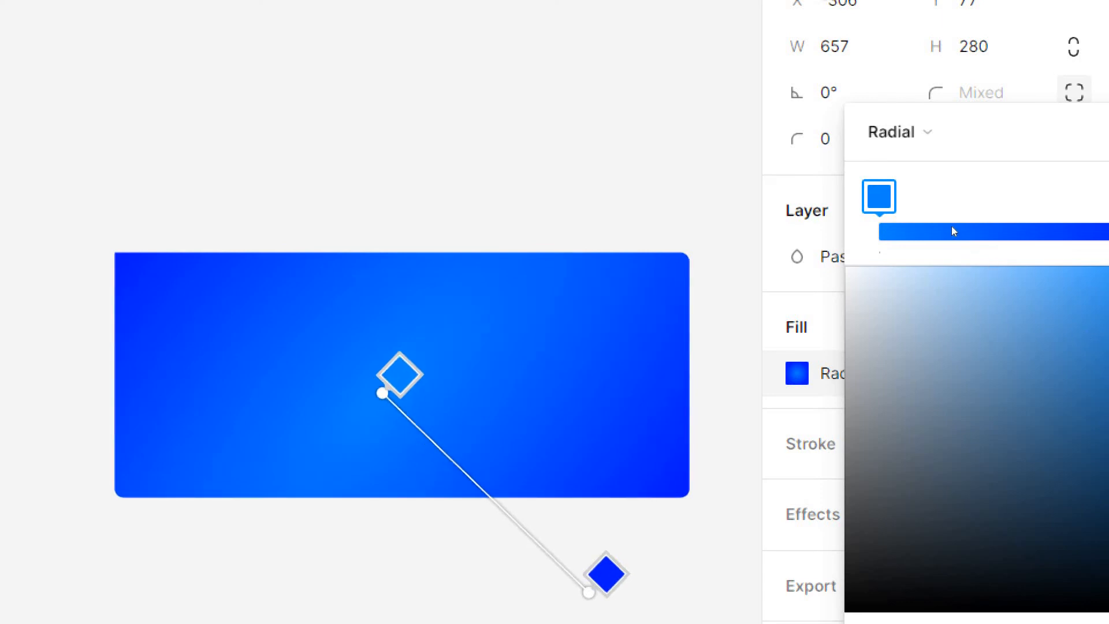
- Set the radial gradient's start stop to white and move its centre to the rectangle's bottom-right corner
{"action": "left_click_drag", "start_coordinate": [953, 227], "coordinate": [951, 227]}
{"action": "left_click_drag", "start_coordinate": [740, 350], "coordinate": [681, 373]}
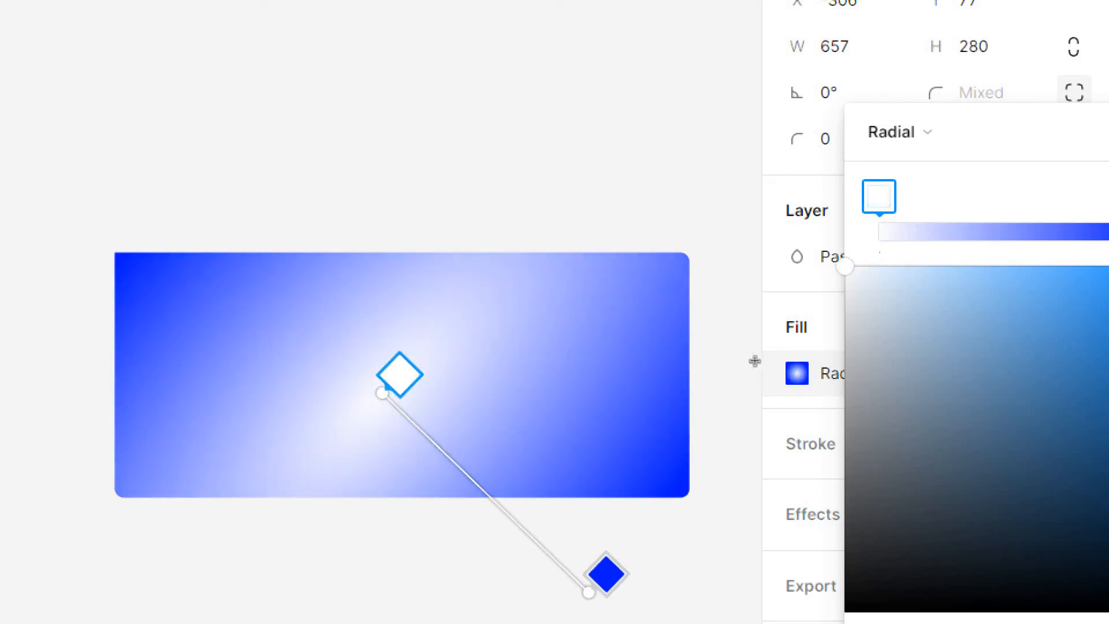
{"action": "left_click_drag", "start_coordinate": [748, 355], "coordinate": [798, 356]}
{"action": "left_click_drag", "start_coordinate": [846, 389], "coordinate": [905, 538]}
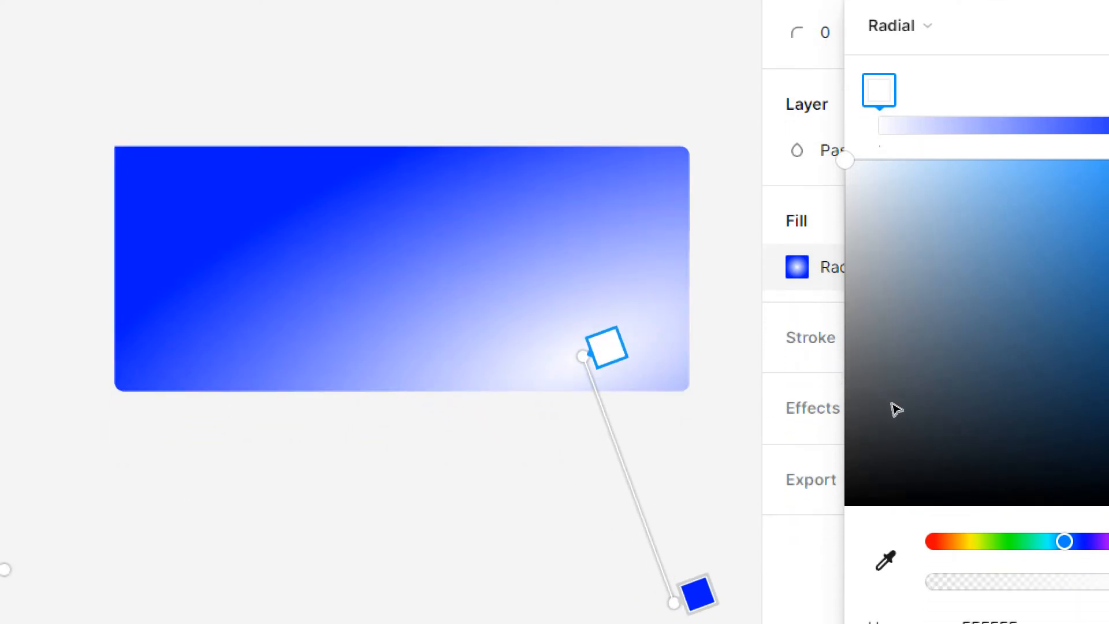
{"action": "left_click_drag", "start_coordinate": [894, 400], "coordinate": [874, 404]}
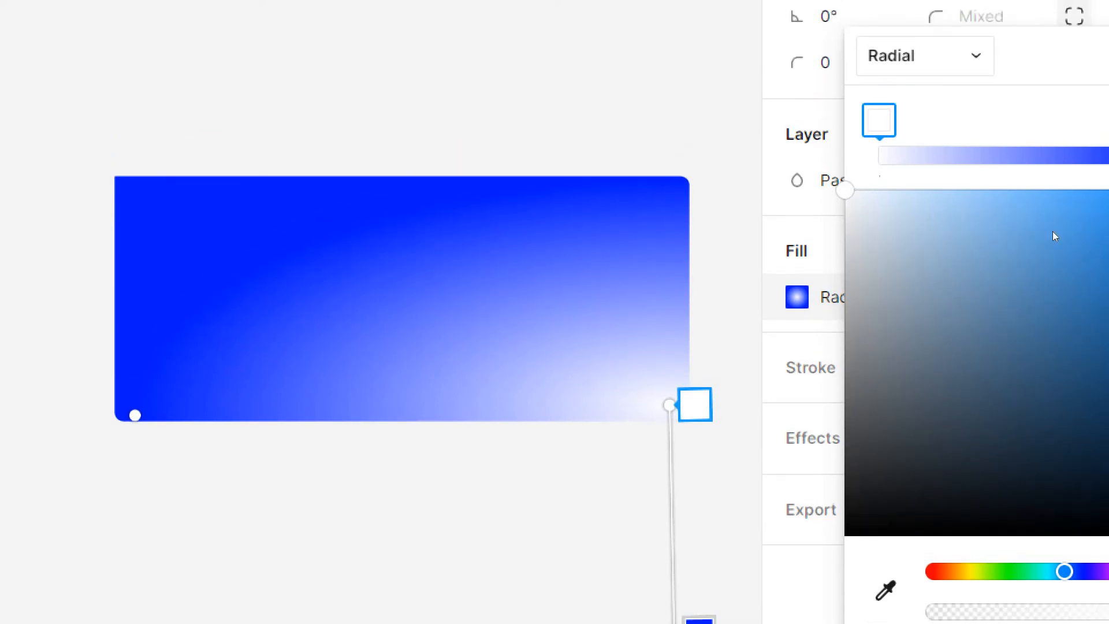
- Change the fill to an angular gradient and move its centre to the left half of the rectangle
{"action": "left_click", "coordinate": [902, 56]}
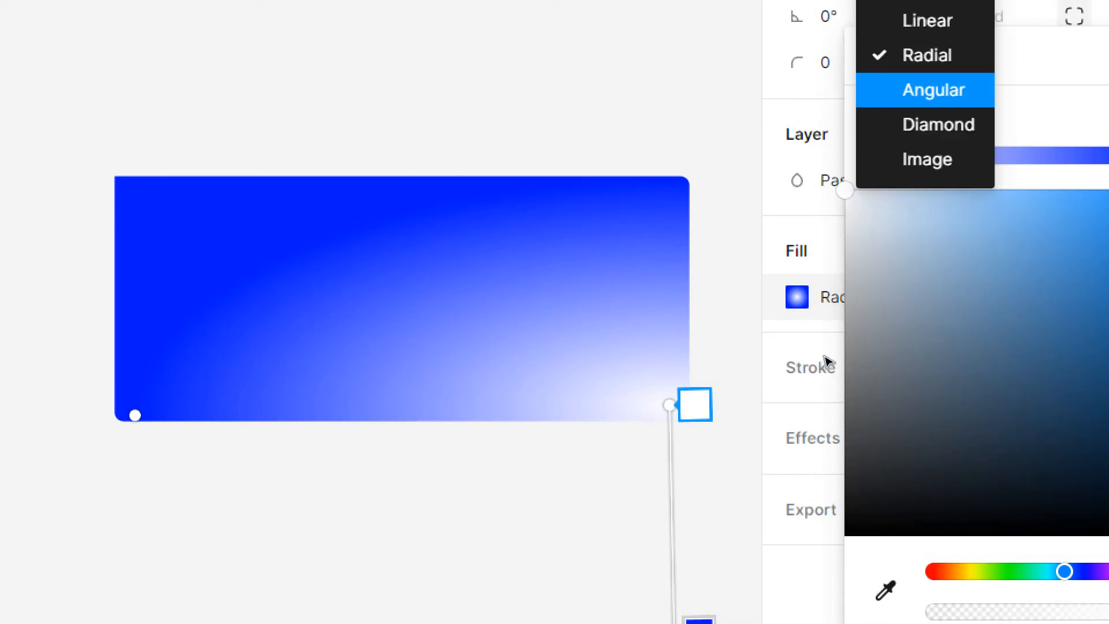
{"action": "left_click", "coordinate": [934, 90]}
{"action": "mouse_move", "coordinate": [670, 405]}
{"action": "left_mouse_down"}
{"action": "mouse_move", "coordinate": [584, 247]}
{"action": "mouse_move", "coordinate": [483, 237]}
{"action": "mouse_move", "coordinate": [269, 291]}
{"action": "left_mouse_up"}
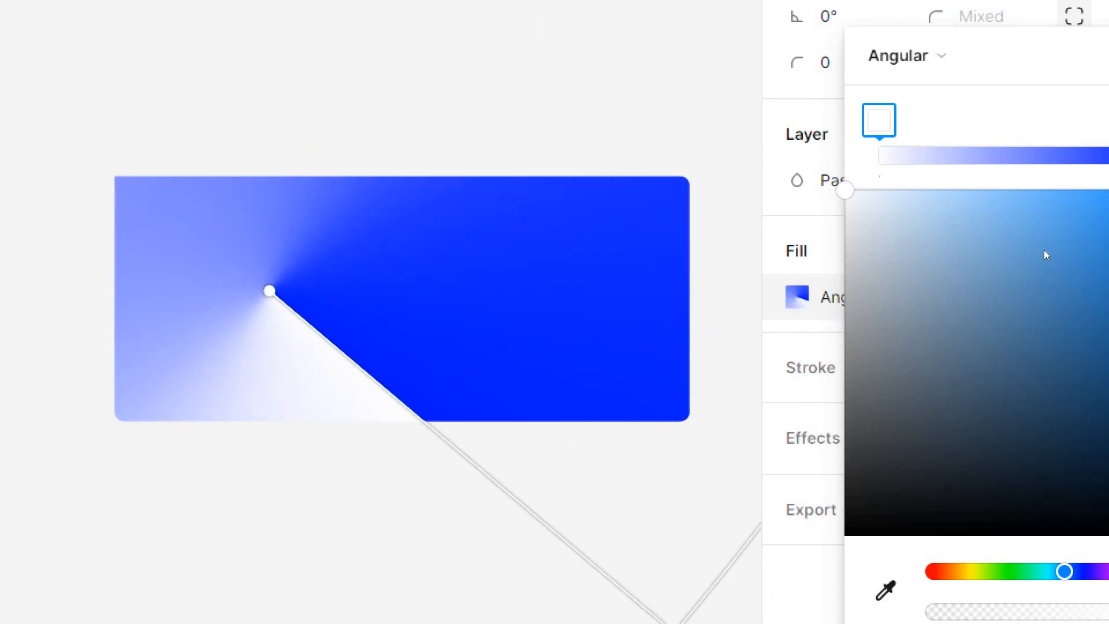
- Change the fill to a diamond gradient and move its centre slightly right of the rectangle's middle
{"action": "left_click", "coordinate": [942, 56]}
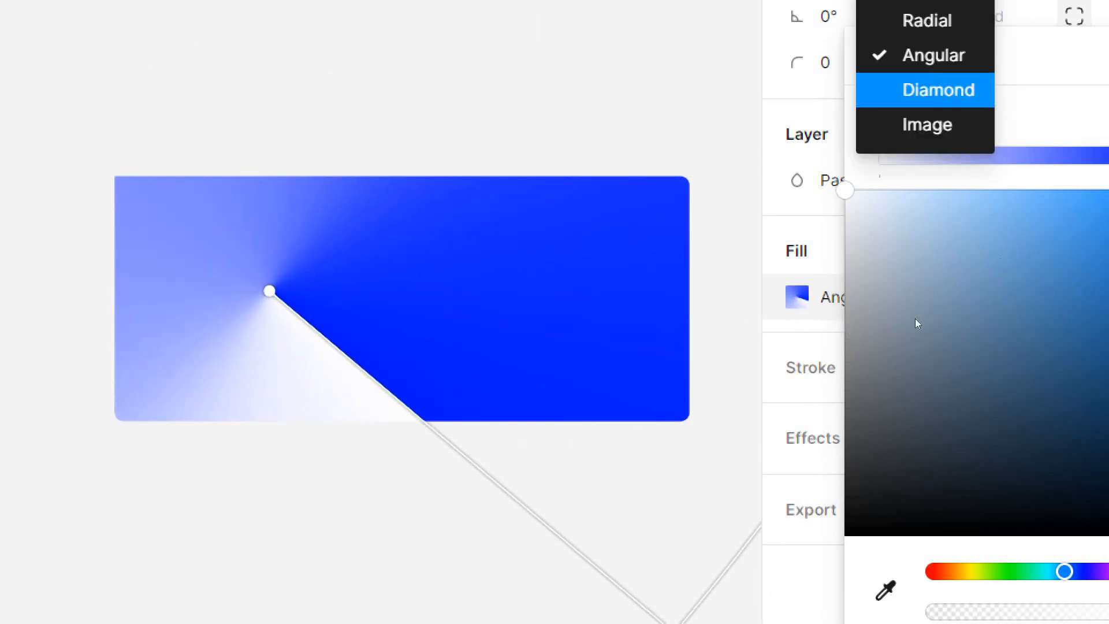
{"action": "left_click", "coordinate": [939, 90]}
{"action": "left_click_drag", "start_coordinate": [270, 291], "coordinate": [465, 298]}
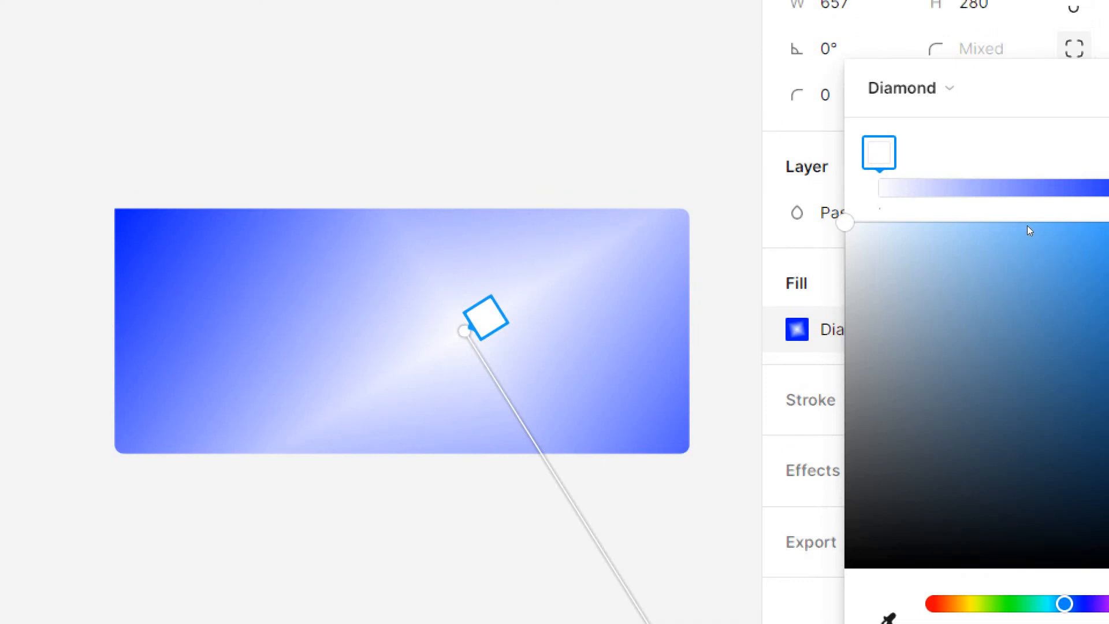
- Change the fill to the placeholder image and close the fill settings
{"action": "left_click", "coordinate": [904, 56]}
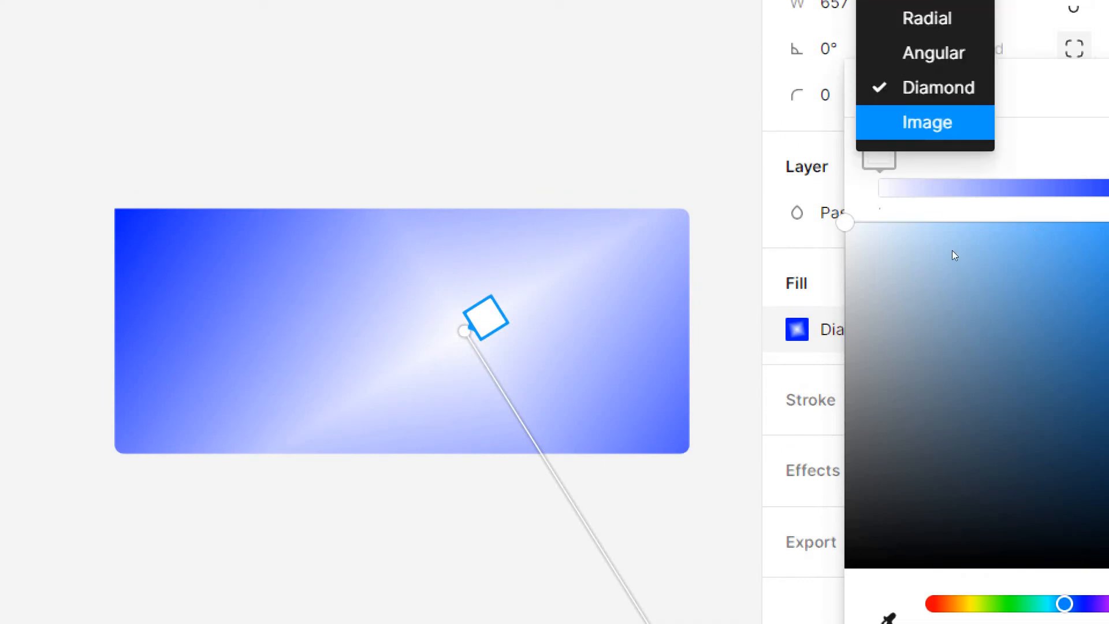
{"action": "key", "text": "Return"}
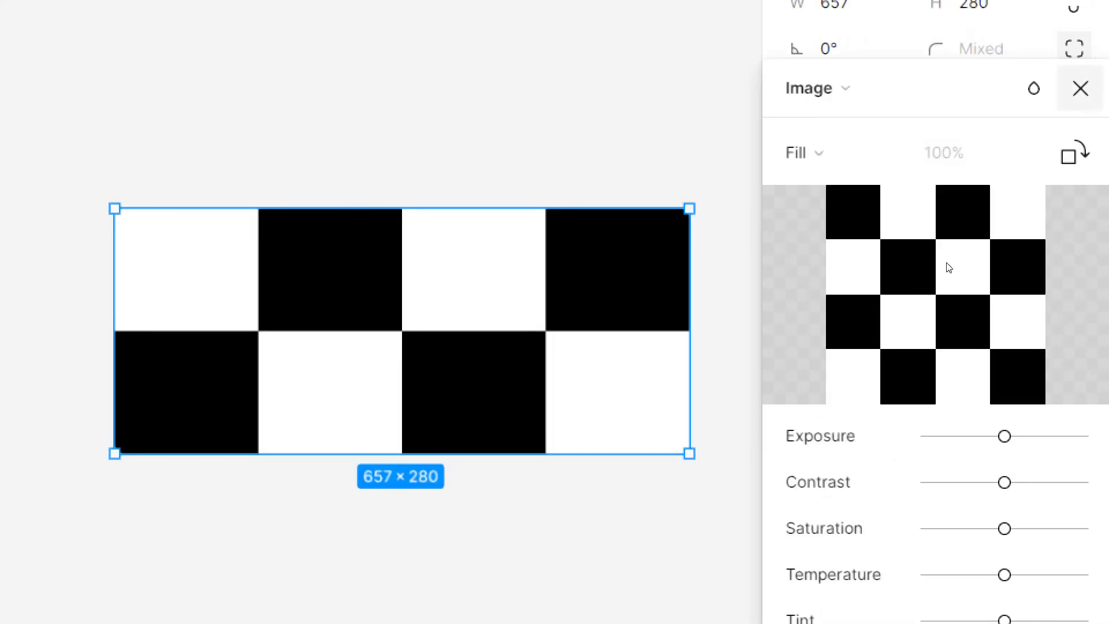
{"action": "left_click", "coordinate": [1081, 88]}
- Change the fill back to solid, set its colour to 001AFF, and close the fill settings
{"action": "left_click", "coordinate": [798, 329]}
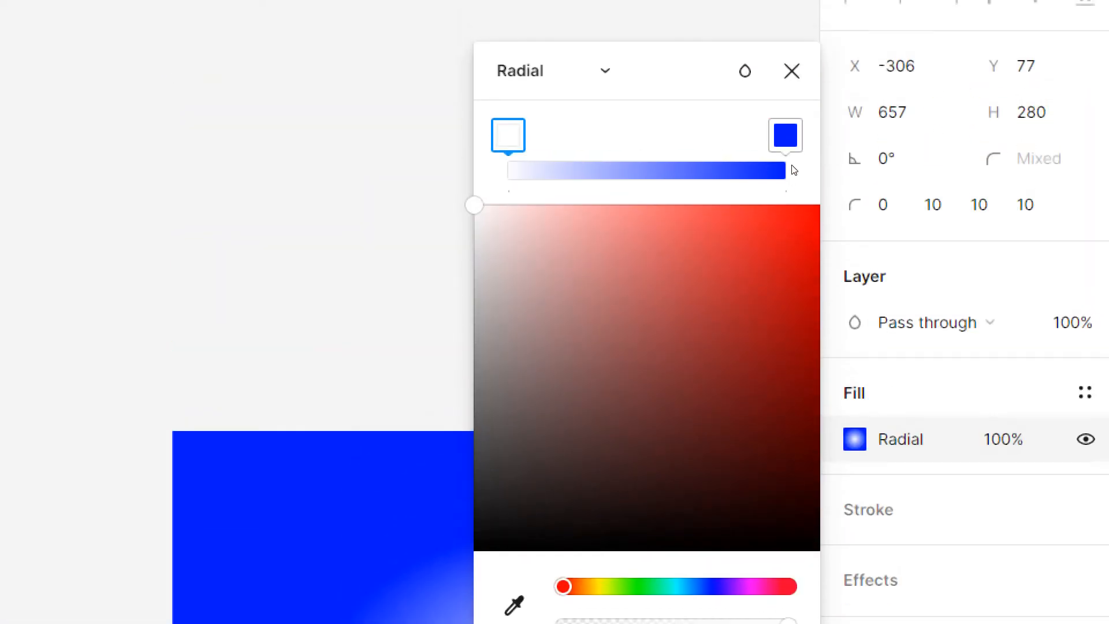
{"action": "left_click", "coordinate": [523, 24]}
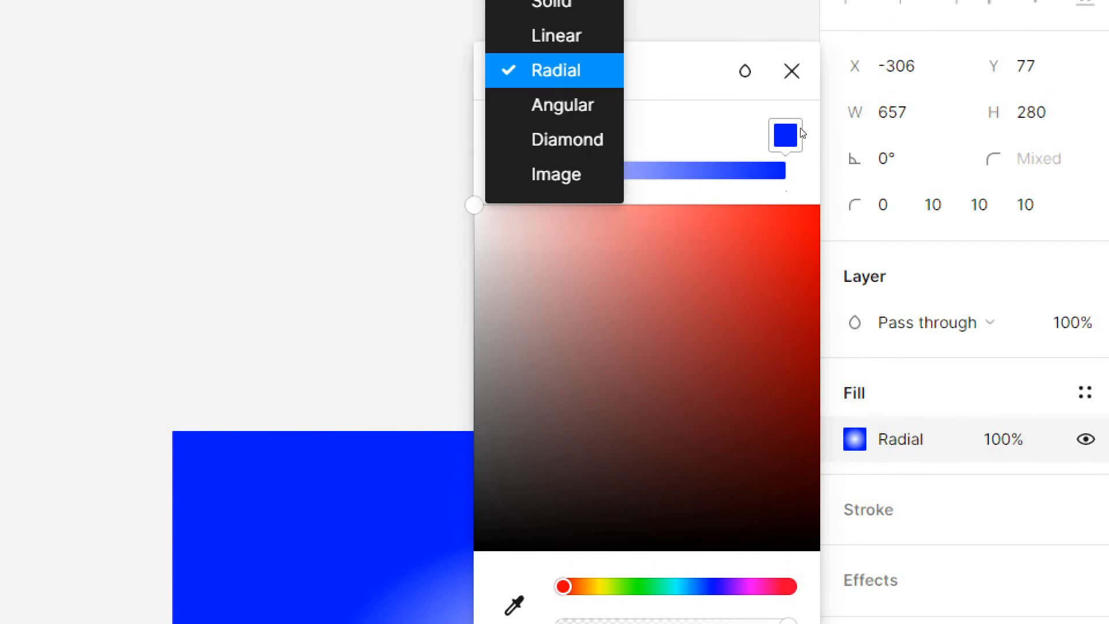
{"action": "left_click", "coordinate": [549, 20]}
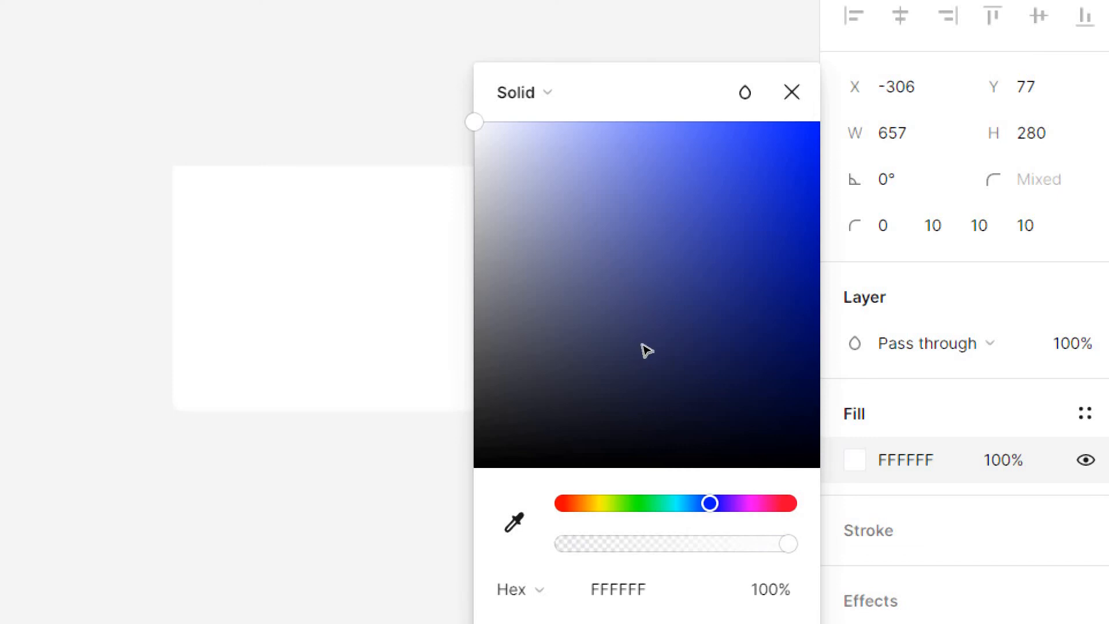
{"action": "left_click_drag", "start_coordinate": [642, 345], "coordinate": [1038, 142]}
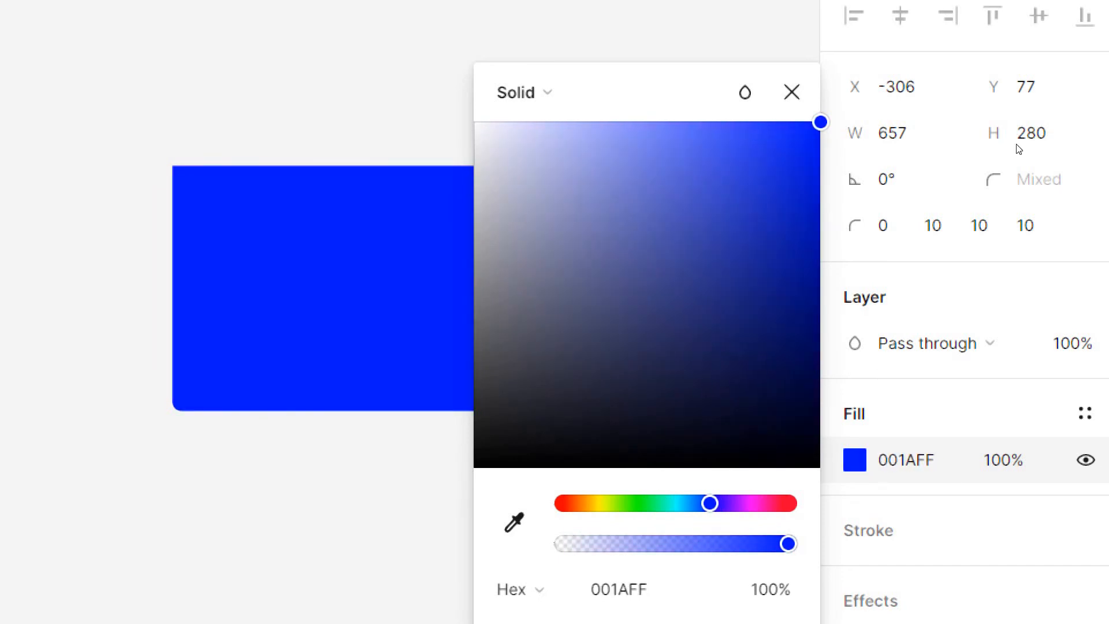
{"action": "left_click", "coordinate": [792, 92]}
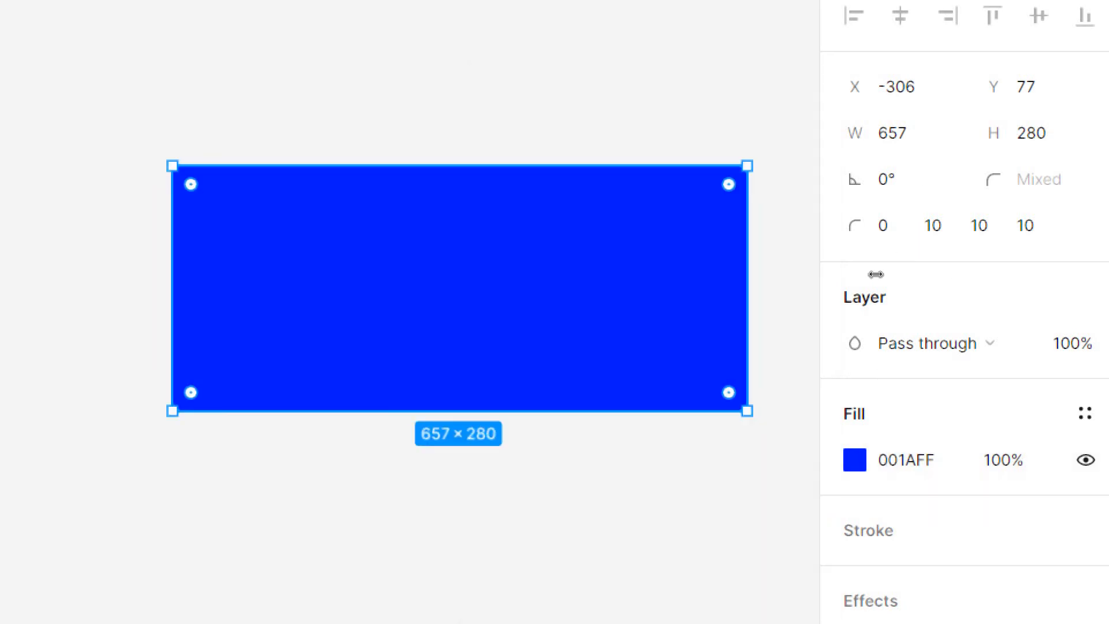
- Move the rectangle down the canvas to about X -291, Y 445
{"action": "left_click_drag", "start_coordinate": [459, 288], "coordinate": [413, 616]}
{"action": "scroll", "coordinate": [845, 481], "scroll_direction": "down", "scroll_amount": 2}
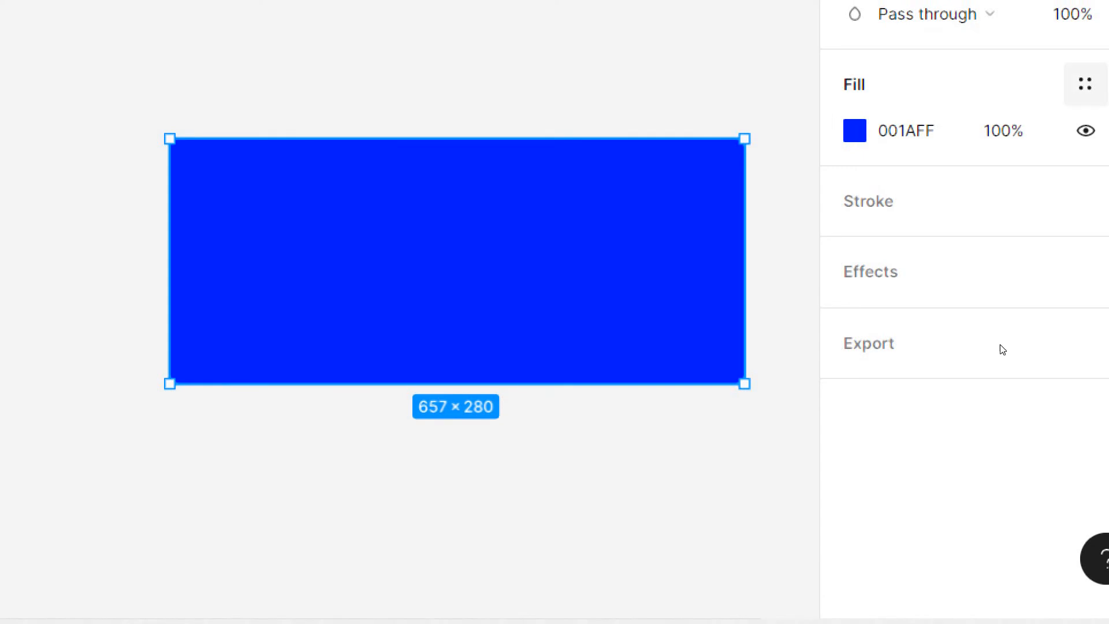
- View the fill's colour styles, and try lowering the fill opacity in the colour settings
{"action": "left_click", "coordinate": [1086, 84]}
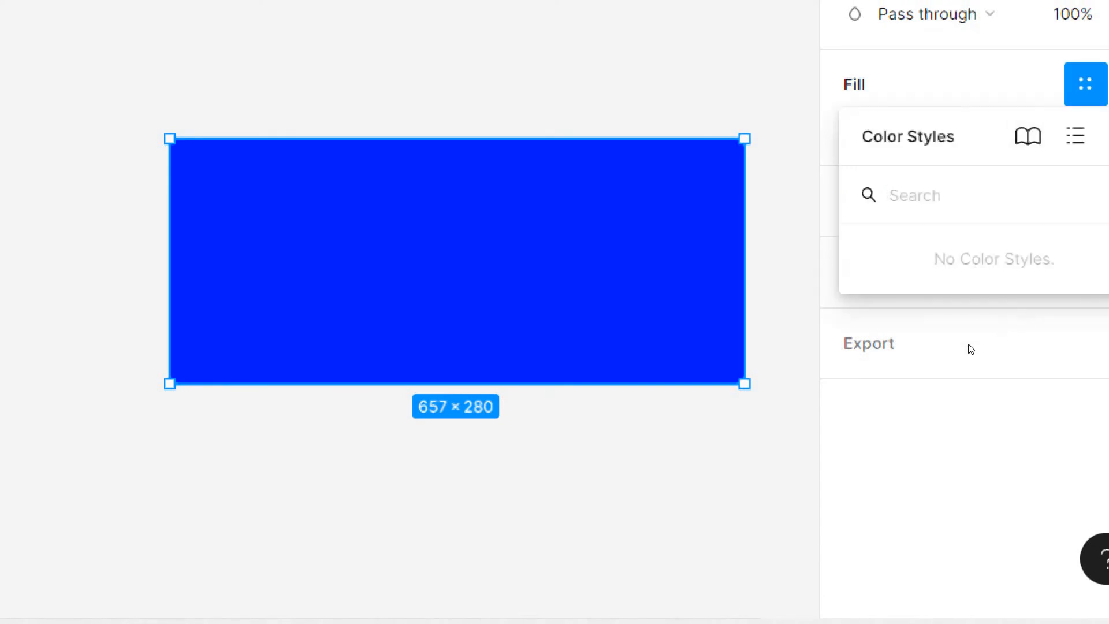
{"action": "left_click", "coordinate": [946, 354]}
{"action": "left_click", "coordinate": [854, 131]}
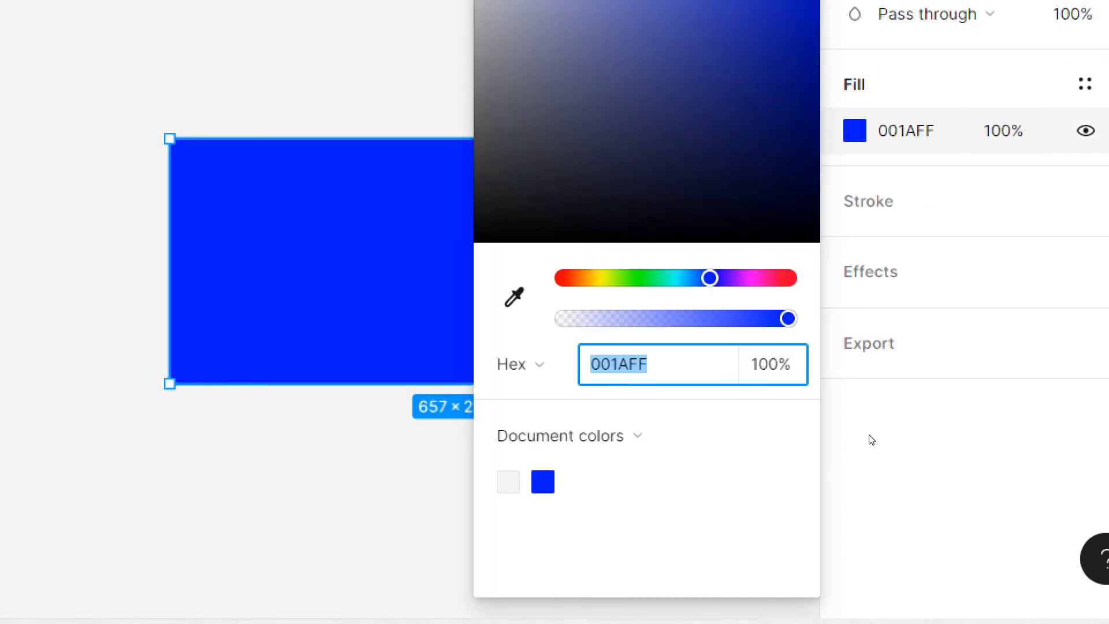
{"action": "left_click_drag", "start_coordinate": [789, 318], "coordinate": [564, 318]}
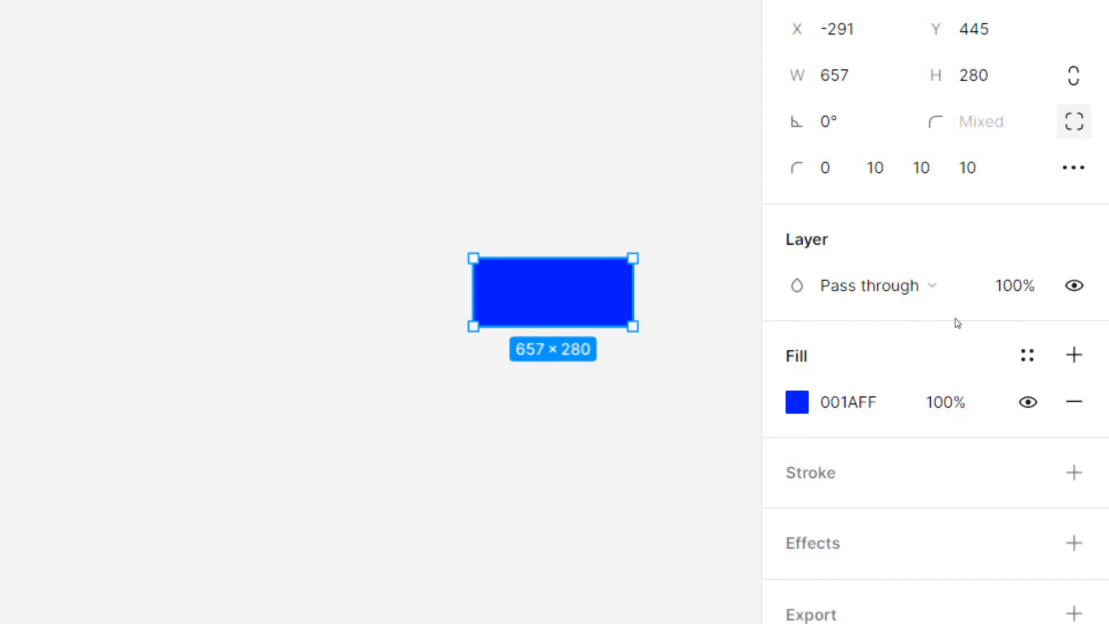
- Remove the rectangle's fill and add a stroke, keeping the rectangle selected
{"action": "scroll", "coordinate": [851, 294], "scroll_direction": "up", "scroll_amount": 6}
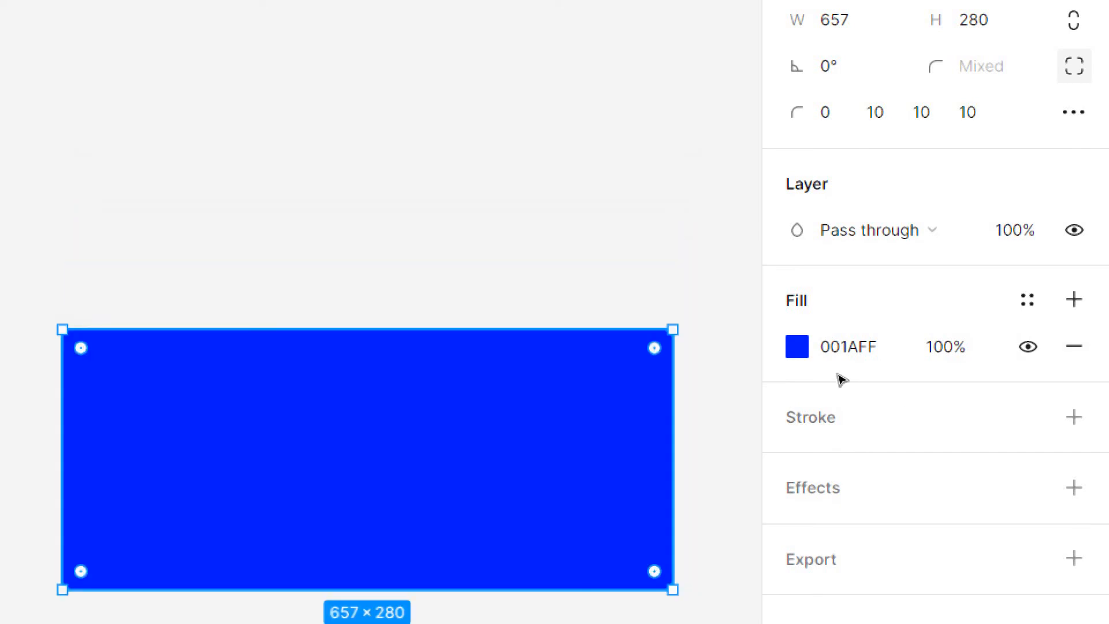
{"action": "left_click", "coordinate": [1095, 346]}
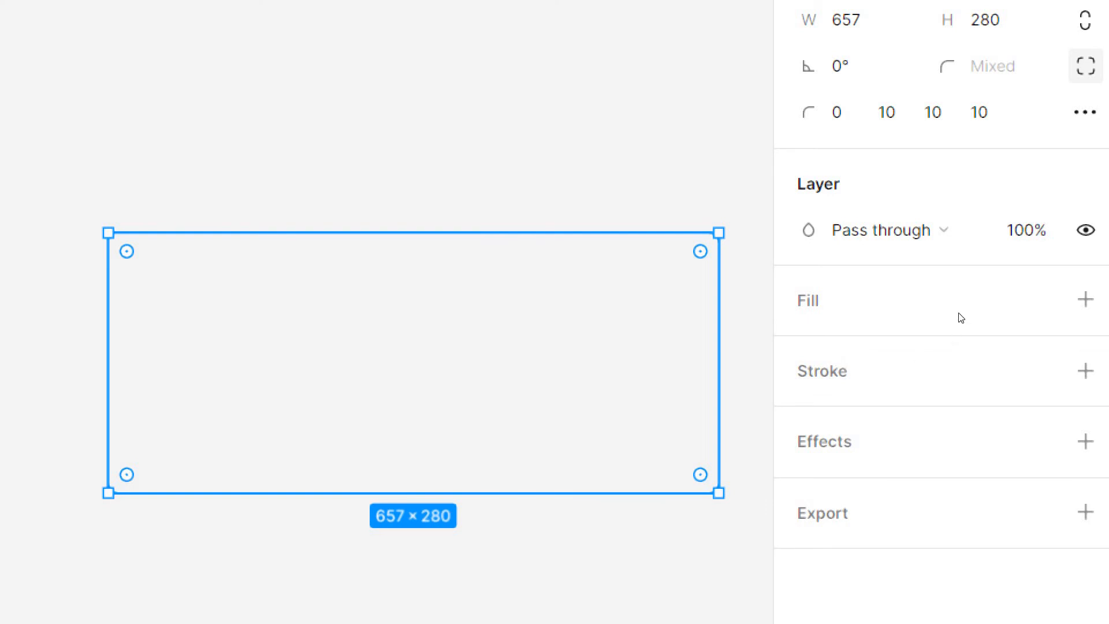
{"action": "left_click", "coordinate": [1086, 370]}
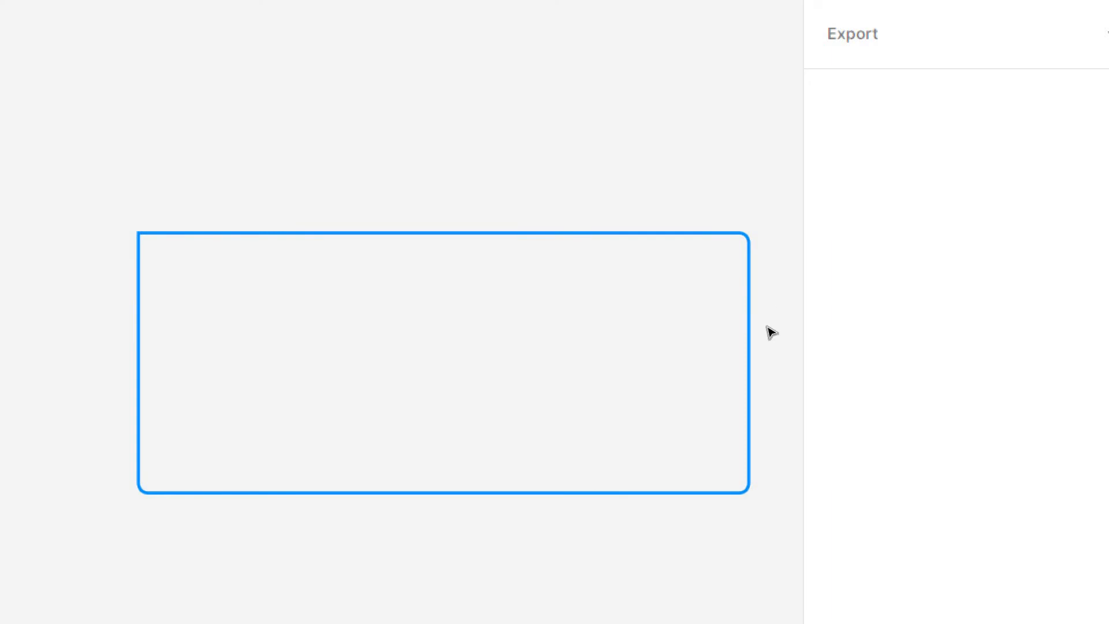
{"action": "left_click", "coordinate": [780, 288]}
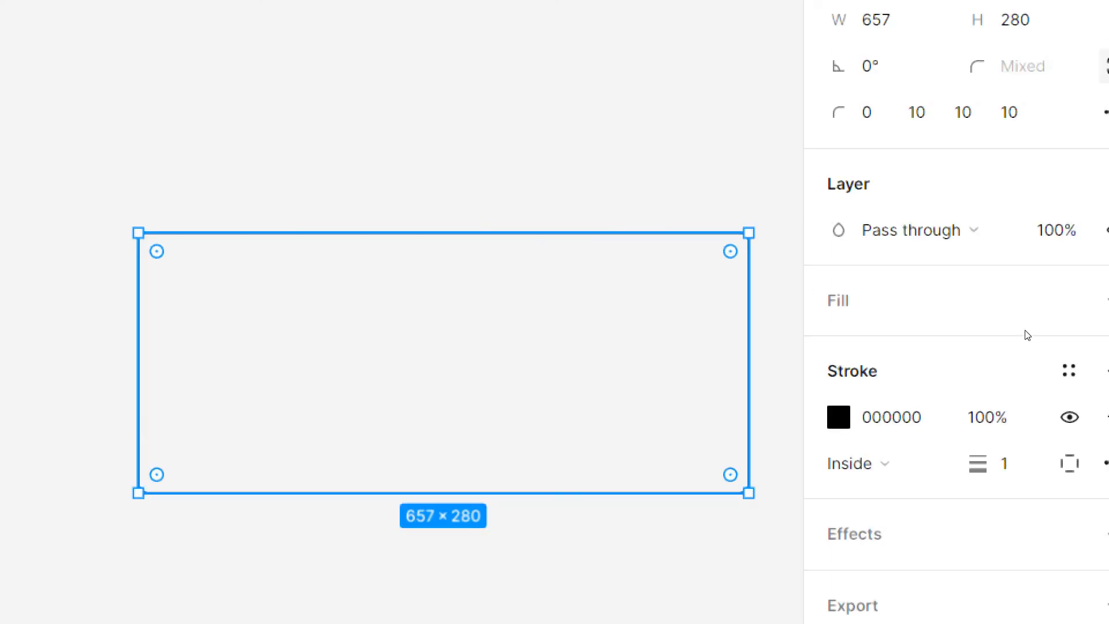
- Set the stroke colour to solid 2400FF, view the available paint types, and close the colour settings
{"action": "left_click", "coordinate": [838, 417]}
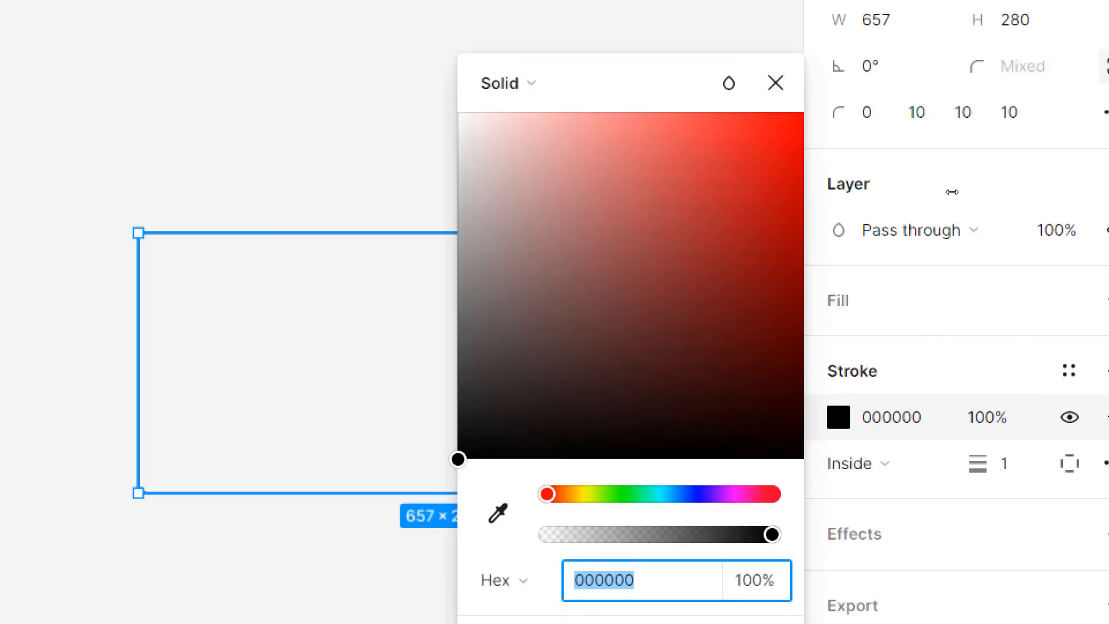
{"action": "left_click", "coordinate": [770, 113]}
{"action": "mouse_move", "coordinate": [968, 179]}
{"action": "left_mouse_down"}
{"action": "mouse_move", "coordinate": [734, 228]}
{"action": "mouse_move", "coordinate": [1002, 214]}
{"action": "mouse_move", "coordinate": [878, 408]}
{"action": "left_mouse_up"}
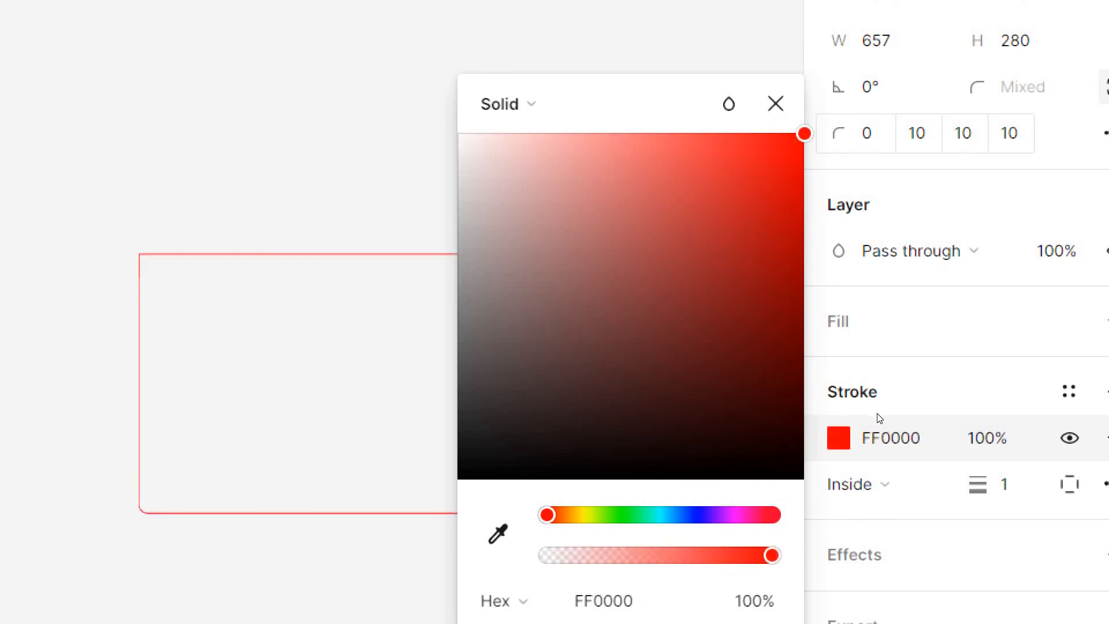
{"action": "left_click", "coordinate": [703, 515]}
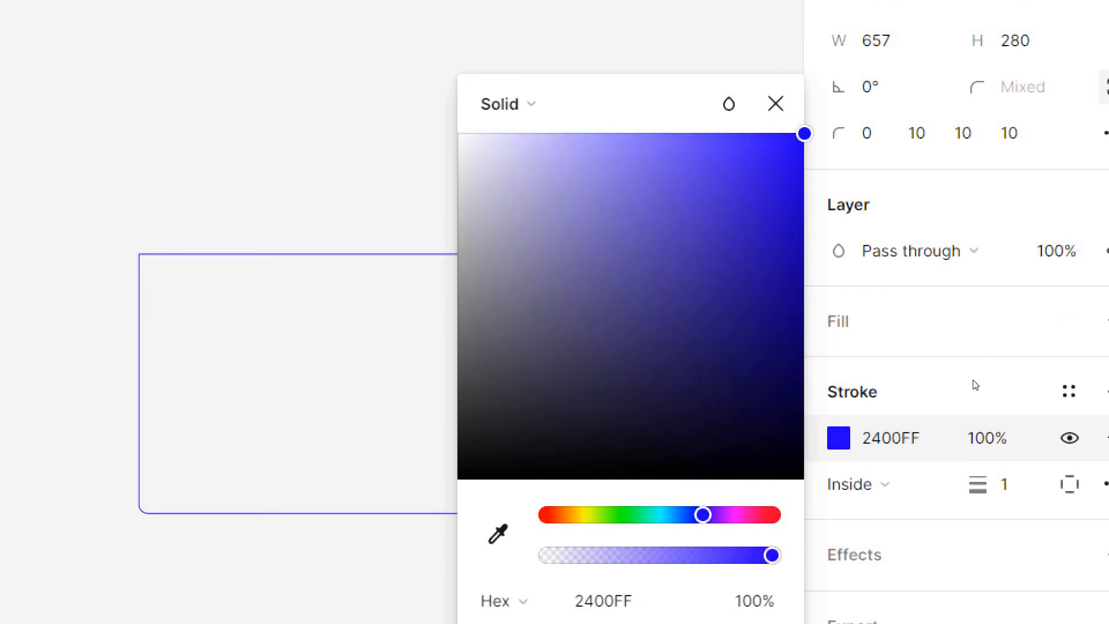
{"action": "left_click", "coordinate": [509, 104]}
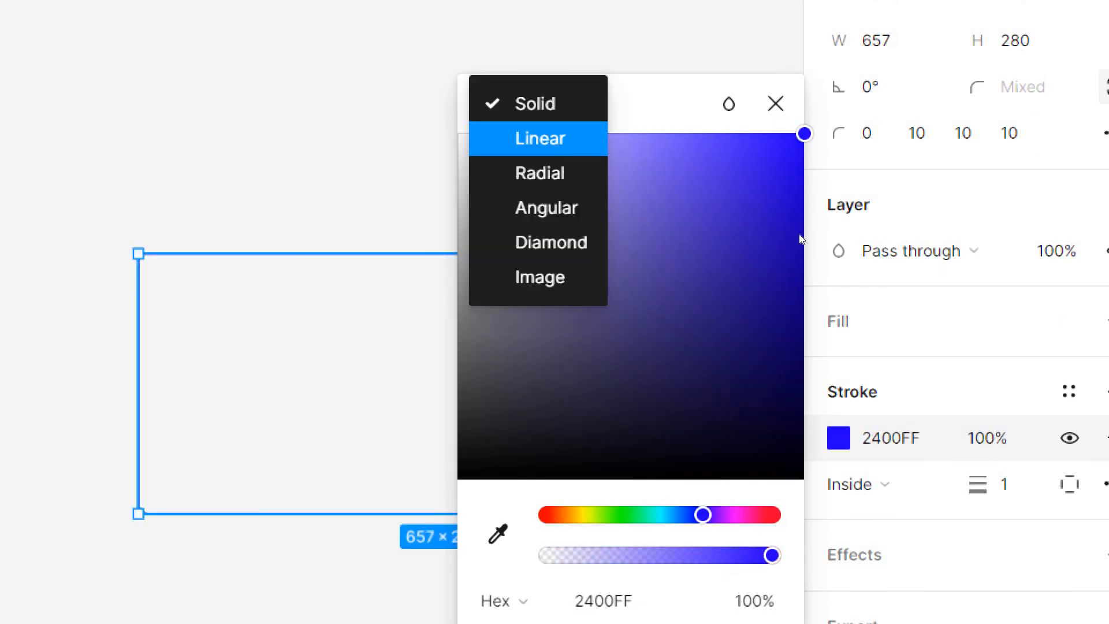
{"action": "left_click", "coordinate": [926, 215]}
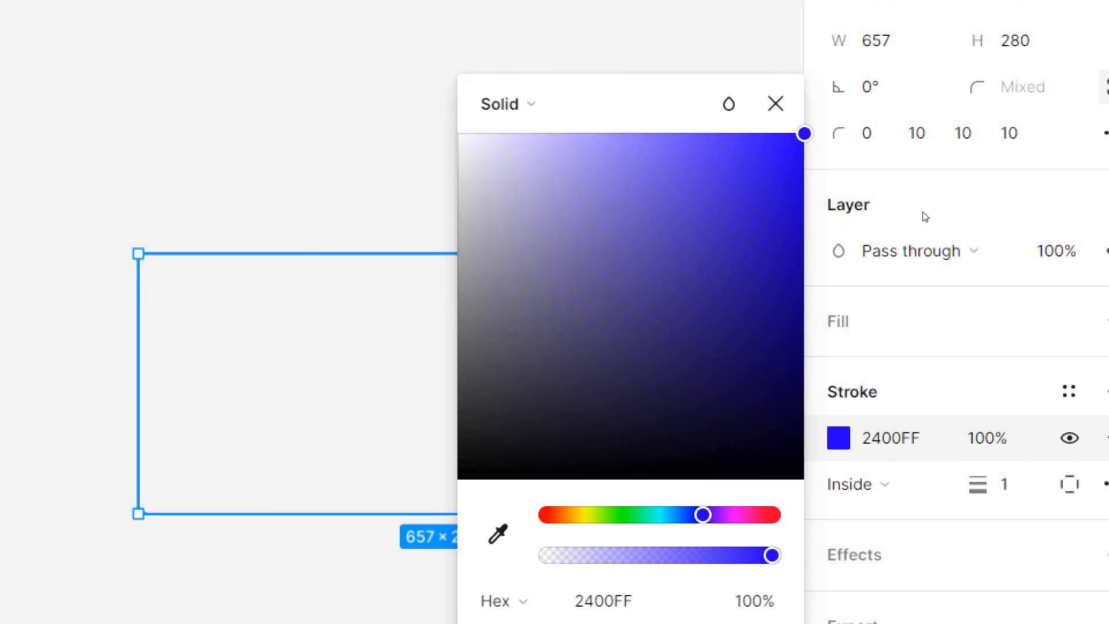
{"action": "key", "text": "Escape"}
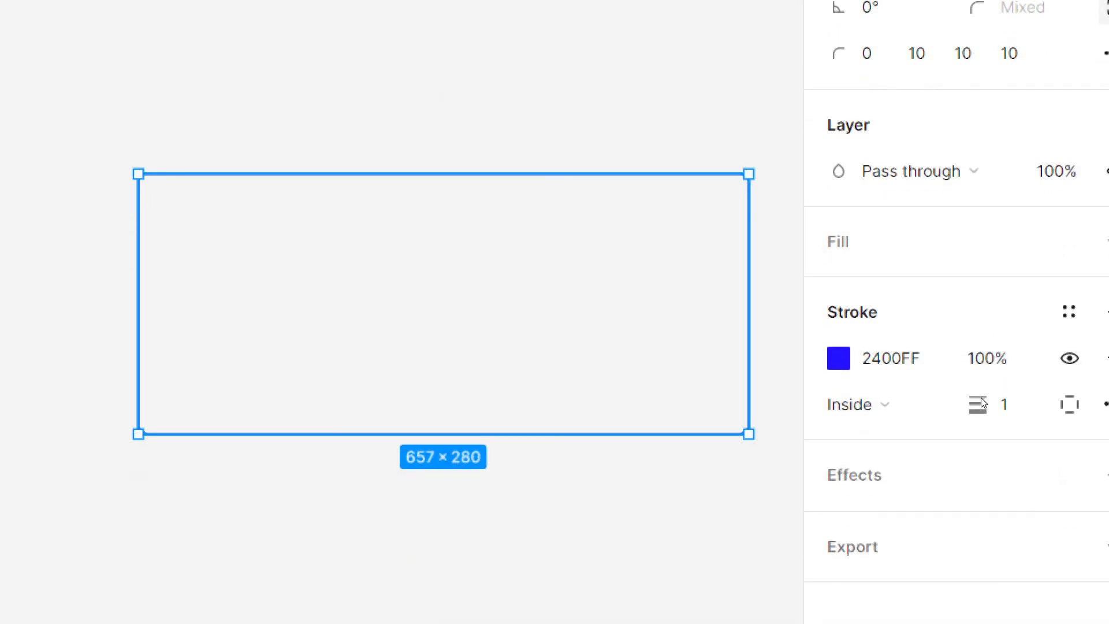
- Set the rectangle's stroke weight to 30 and its stroke position to Outside, keeping the rectangle selected
{"action": "mouse_move", "coordinate": [1000, 414]}
{"action": "left_mouse_down"}
{"action": "mouse_move", "coordinate": [1085, 416]}
{"action": "mouse_move", "coordinate": [1052, 431]}
{"action": "mouse_move", "coordinate": [1108, 416]}
{"action": "mouse_move", "coordinate": [1015, 367]}
{"action": "mouse_move", "coordinate": [1005, 373]}
{"action": "left_mouse_up"}
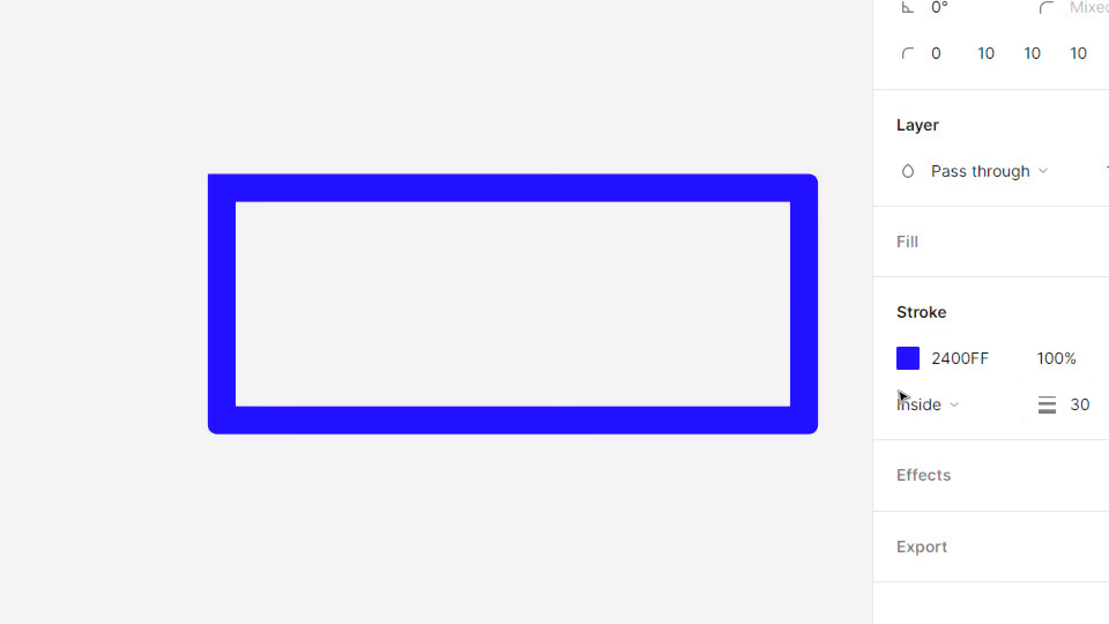
{"action": "left_click", "coordinate": [973, 404]}
{"action": "left_click", "coordinate": [970, 439]}
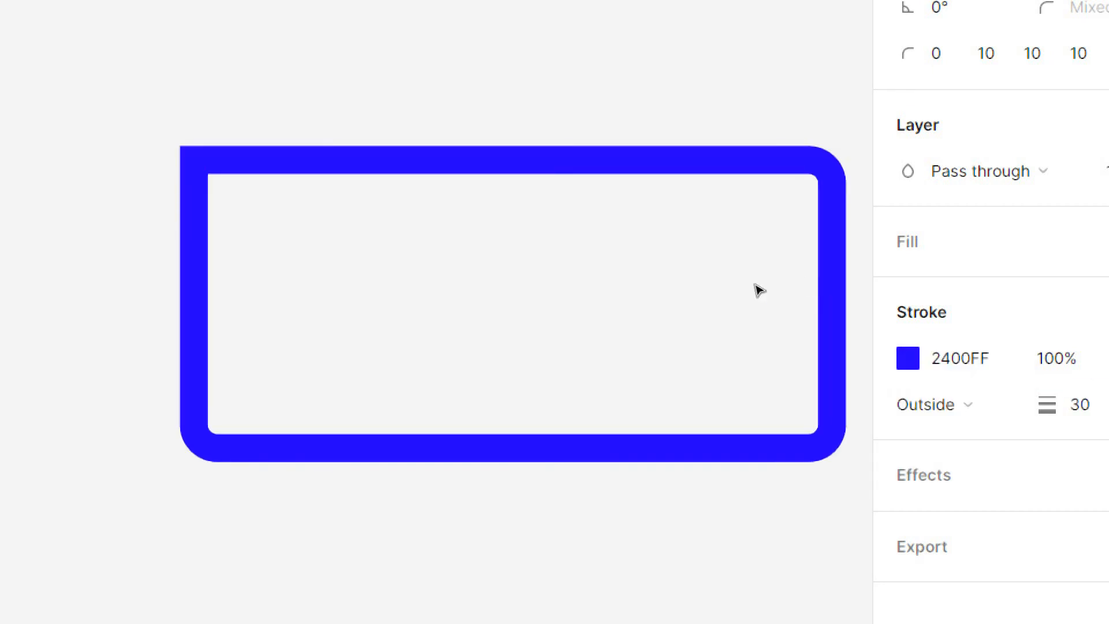
{"action": "left_click", "coordinate": [674, 301]}
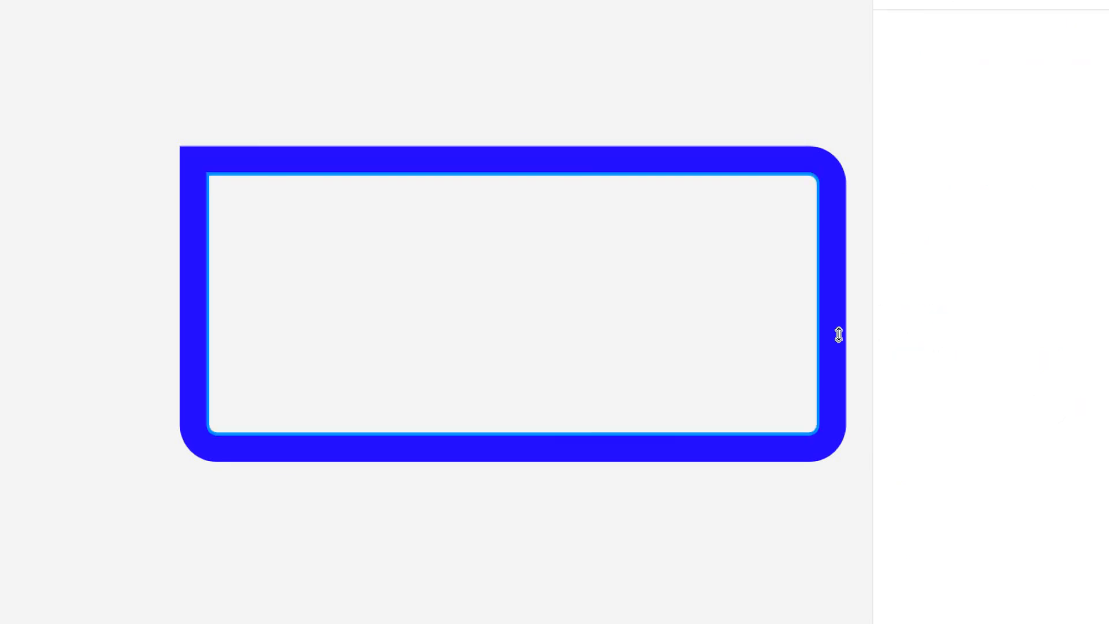
{"action": "left_click", "coordinate": [617, 284]}
{"action": "left_click", "coordinate": [990, 408]}
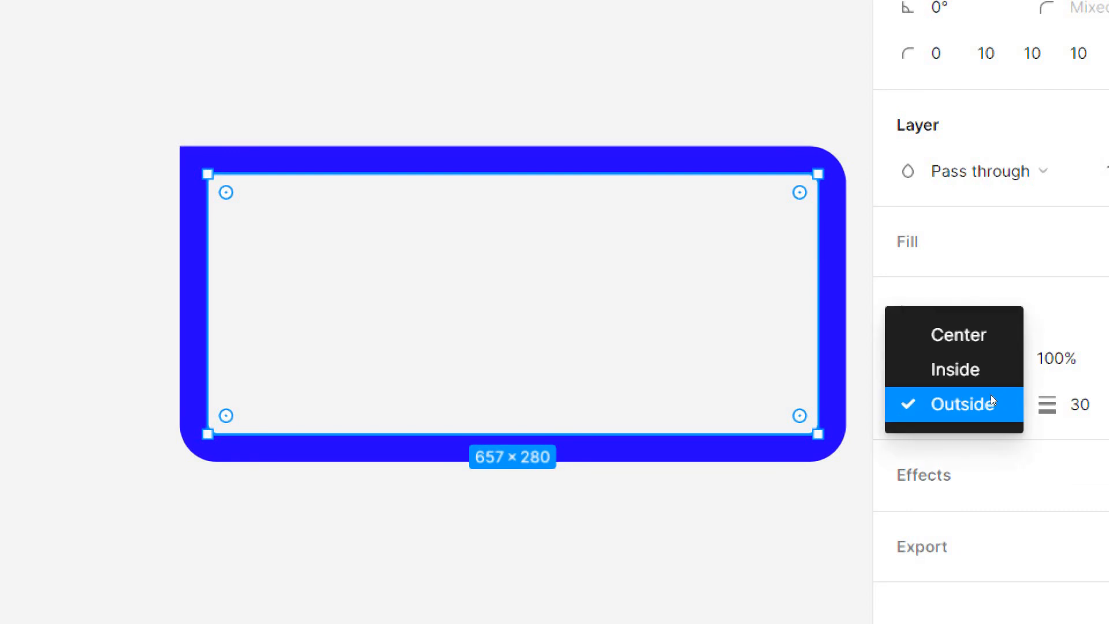
{"action": "left_click", "coordinate": [916, 479]}
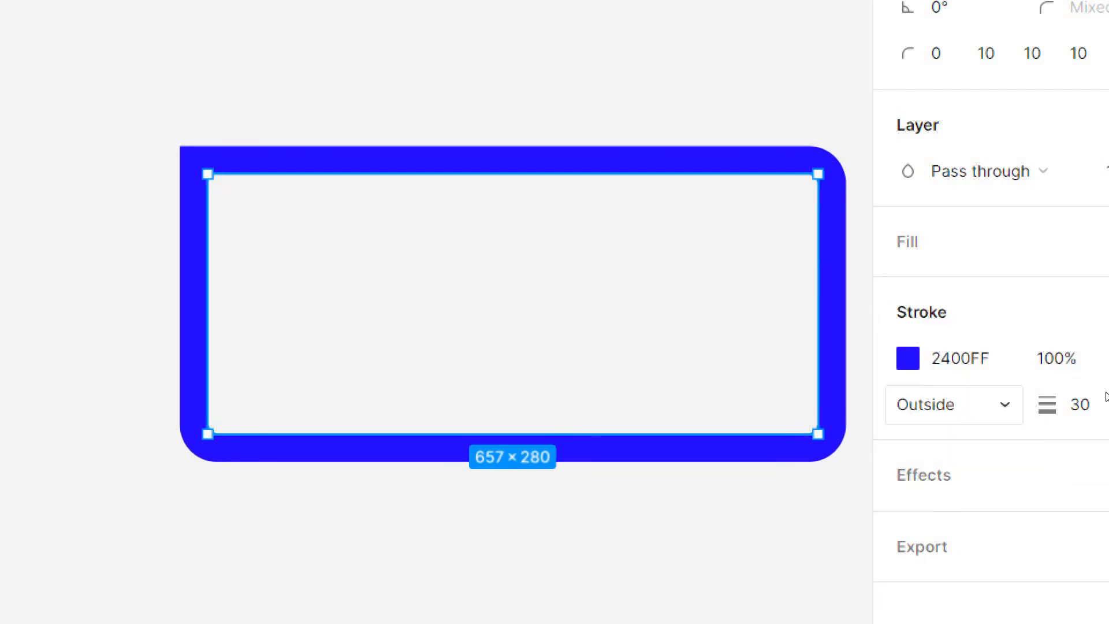
- Remove the rectangle's stroke and add a solid fill of colour FFFFFF
{"action": "left_click", "coordinate": [1081, 358]}
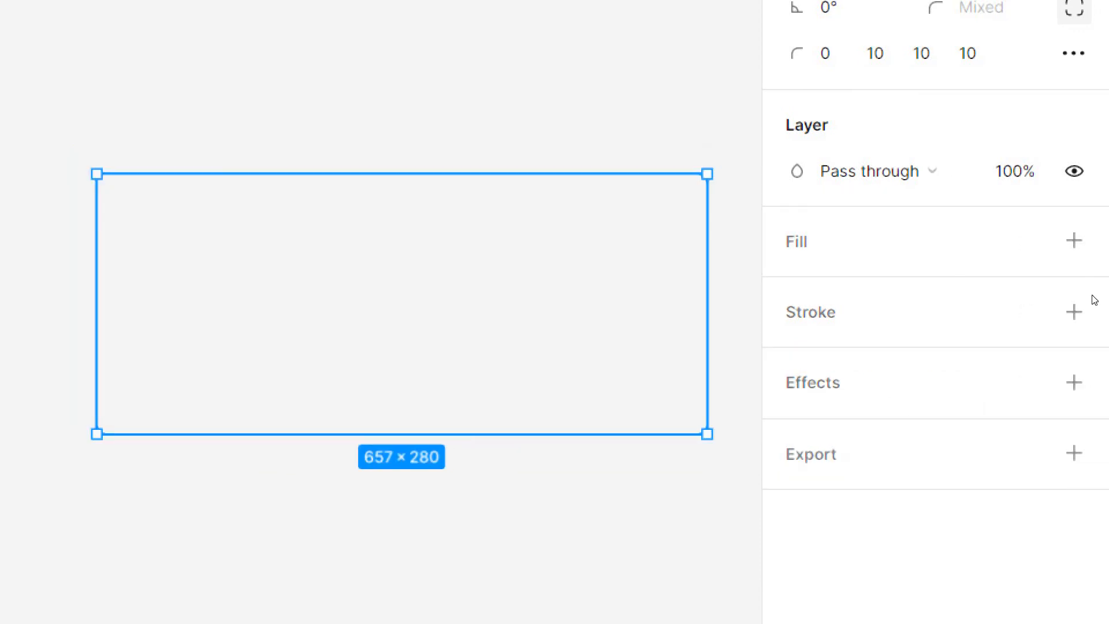
{"action": "left_click", "coordinate": [1074, 240]}
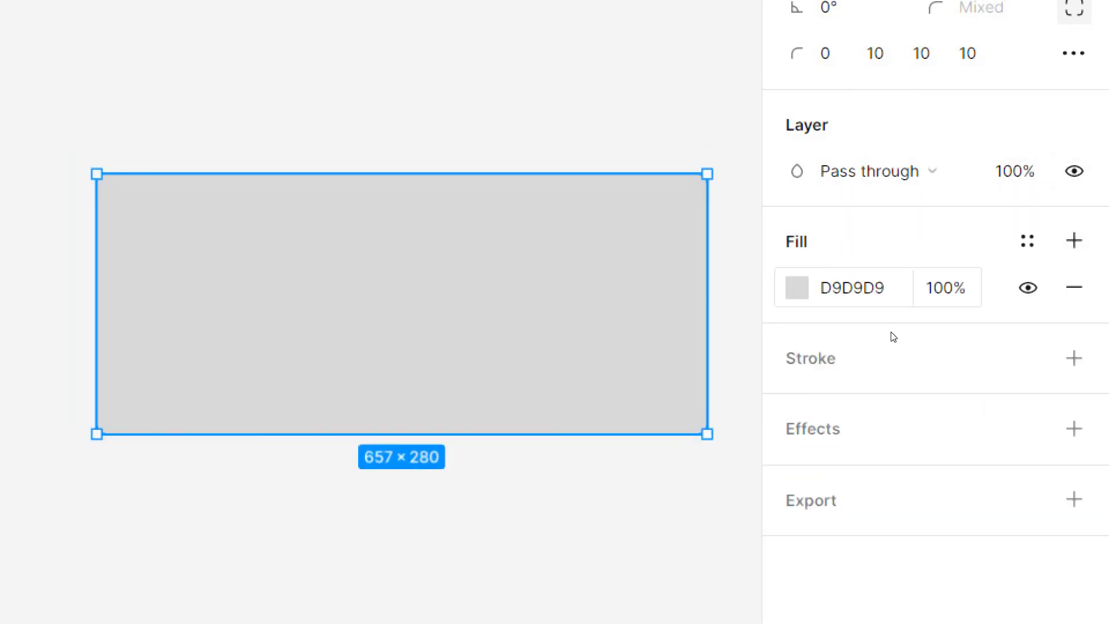
{"action": "left_click", "coordinate": [798, 288]}
{"action": "type", "text": "FFFFFF"}
{"action": "key", "text": "Return"}
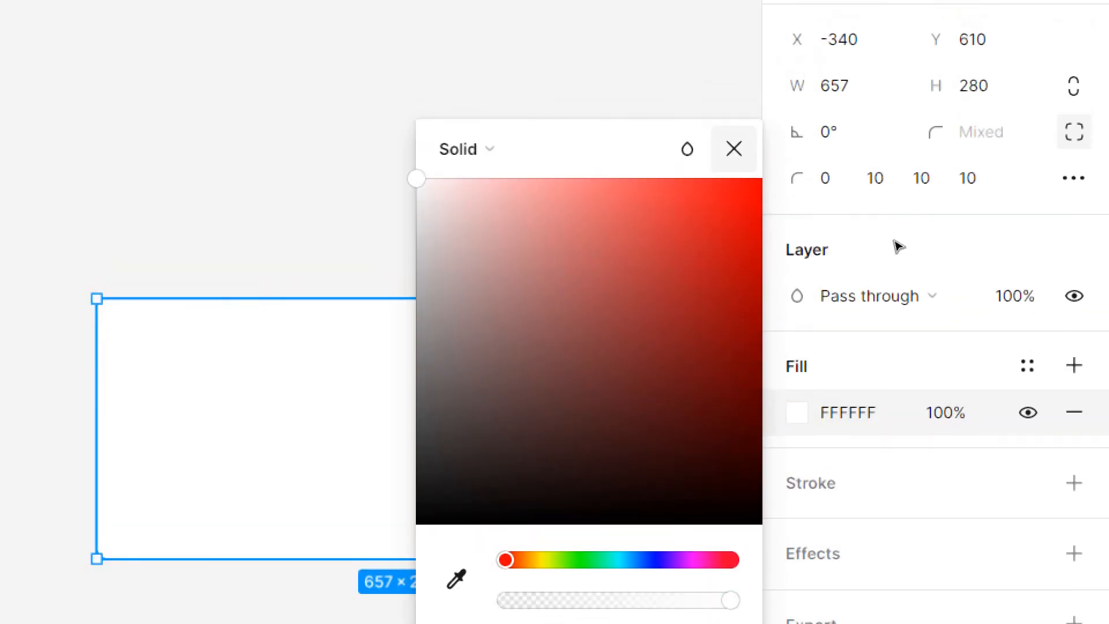
{"action": "left_click", "coordinate": [908, 115]}
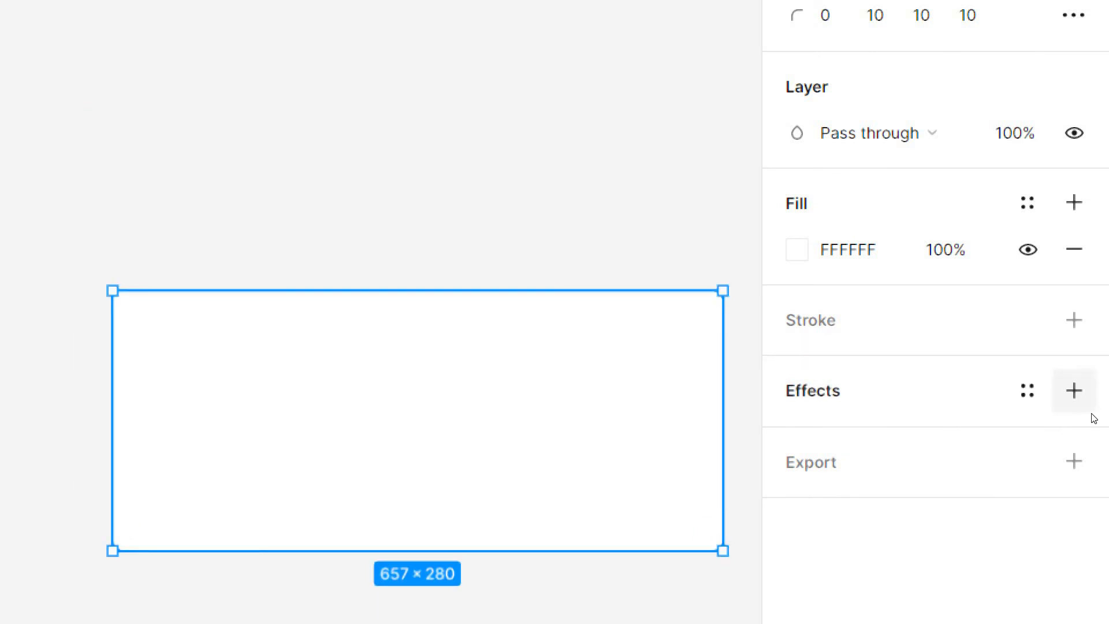
- Add a drop shadow effect to the white rectangle and keep the rectangle selected
{"action": "left_click", "coordinate": [1074, 390]}
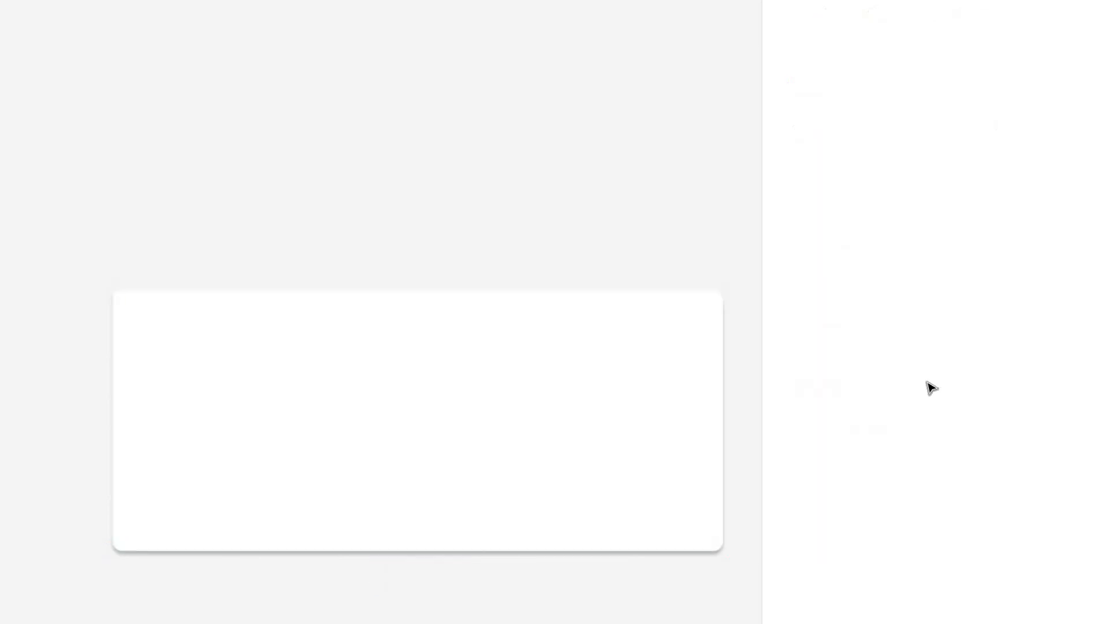
{"action": "scroll", "coordinate": [604, 494], "scroll_direction": "down", "scroll_amount": 2}
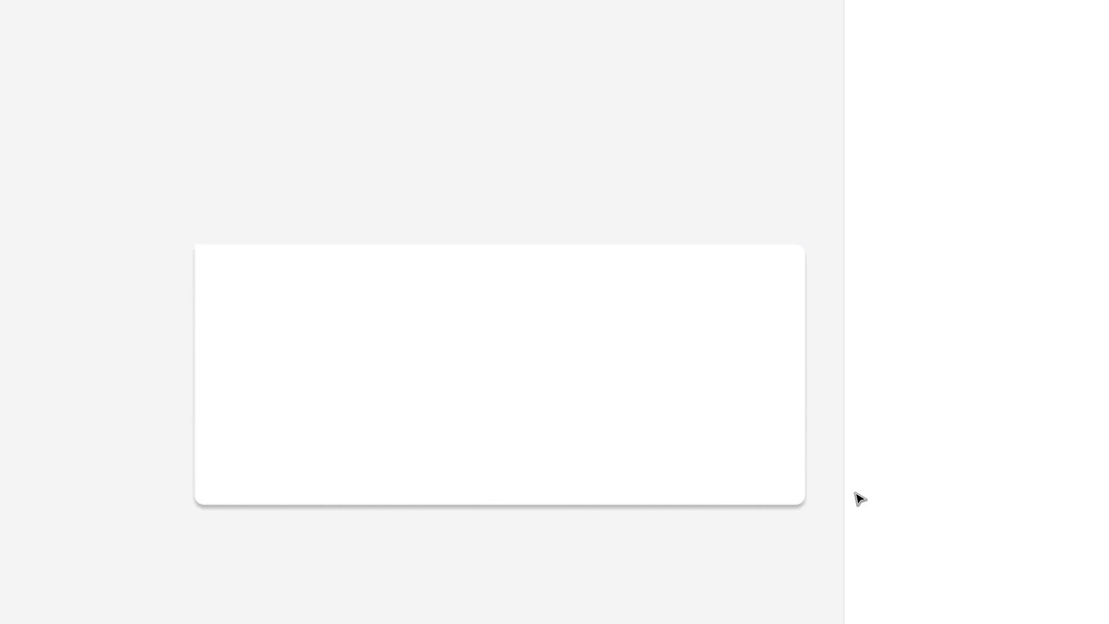
{"action": "left_click", "coordinate": [803, 433]}
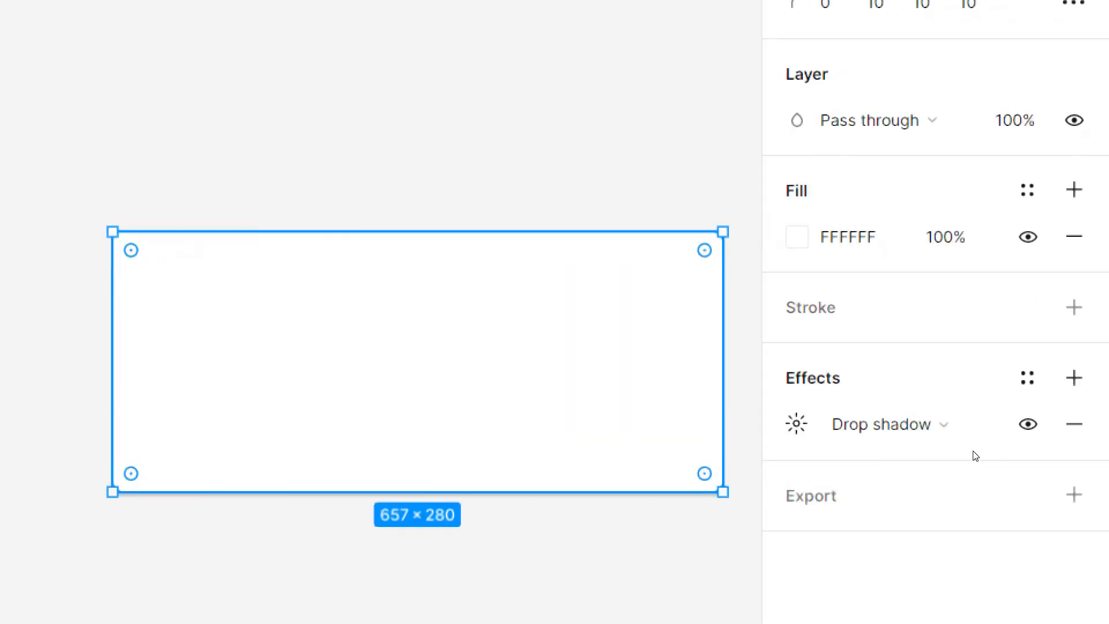
- Move the drop shadow settings clear of the rectangle and set the shadow's blur to 13
{"action": "left_click", "coordinate": [861, 437]}
{"action": "left_click_drag", "start_coordinate": [589, 430], "coordinate": [832, 44]}
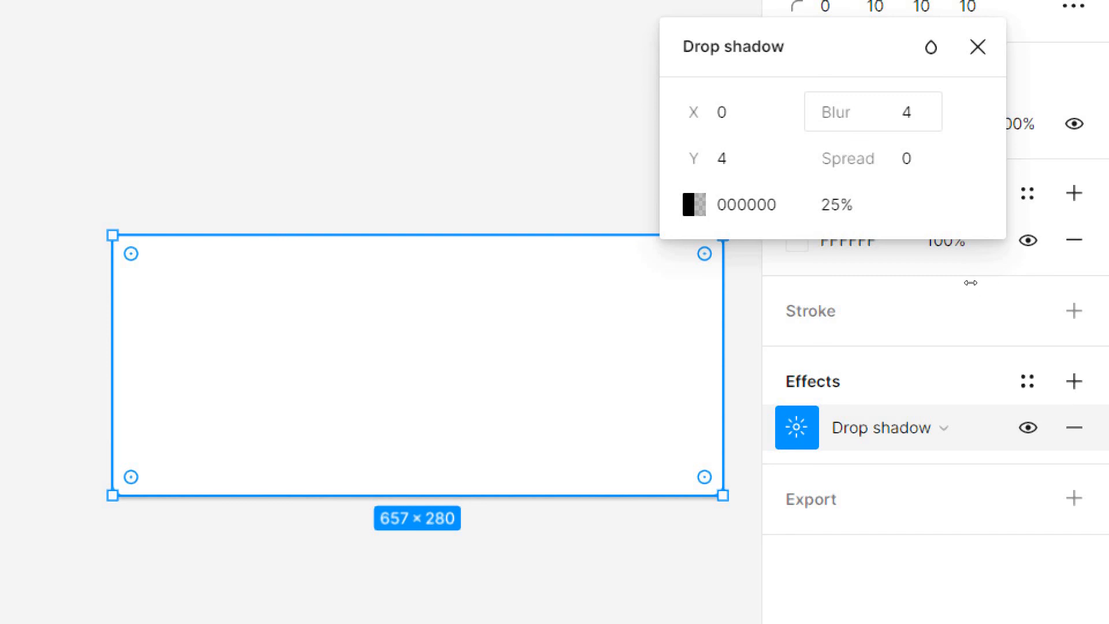
{"action": "left_click_drag", "start_coordinate": [837, 111], "coordinate": [964, 108]}
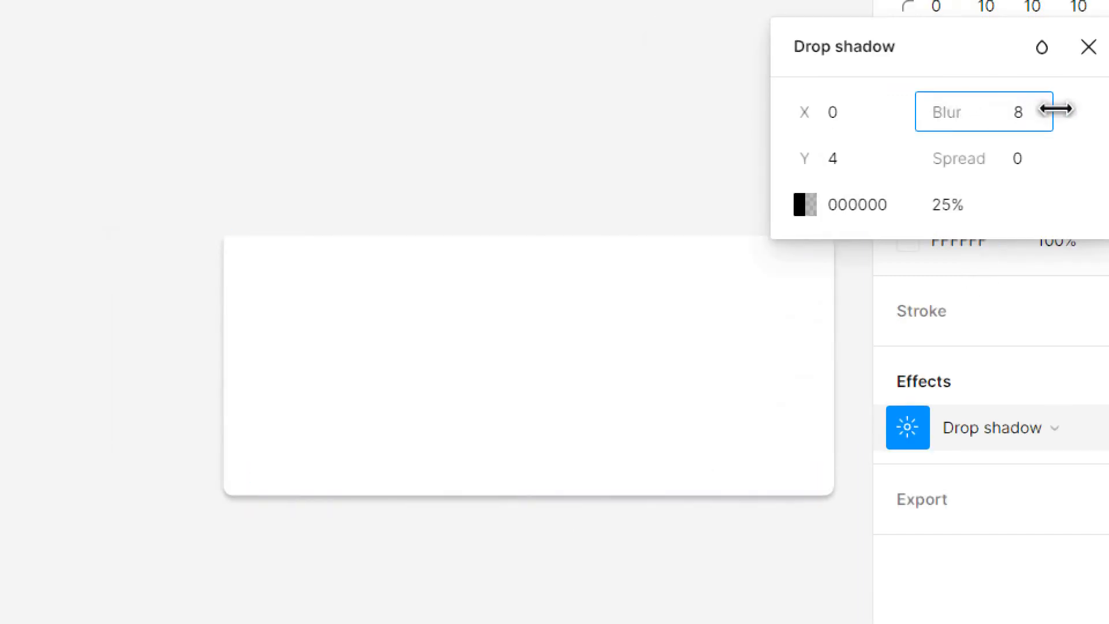
{"action": "left_click_drag", "start_coordinate": [1075, 107], "coordinate": [839, 115]}
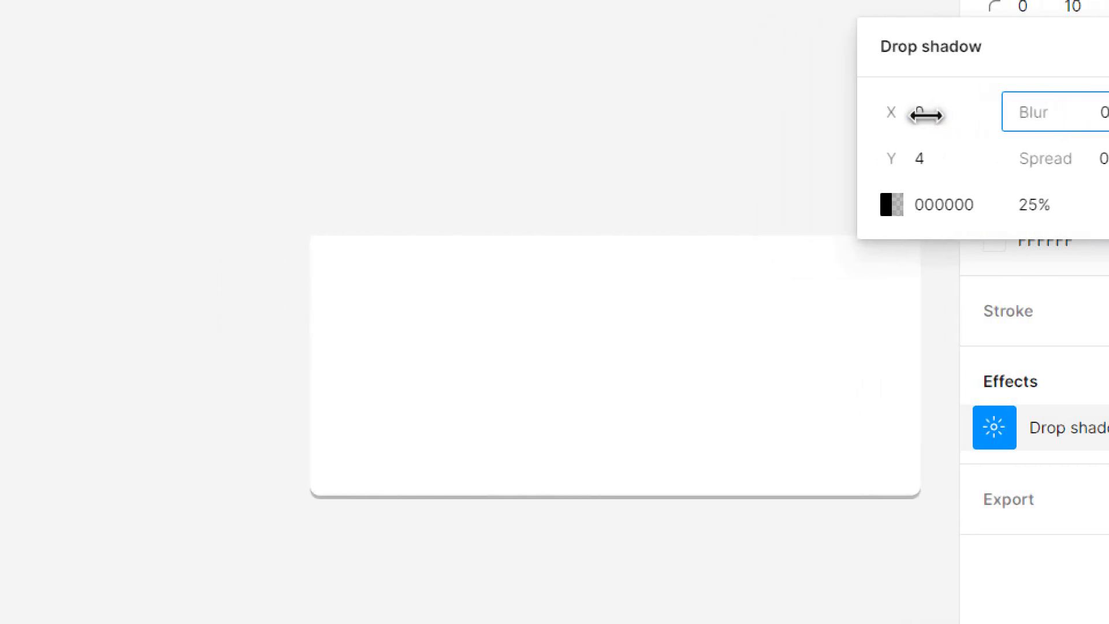
{"action": "left_click_drag", "start_coordinate": [926, 115], "coordinate": [909, 286]}
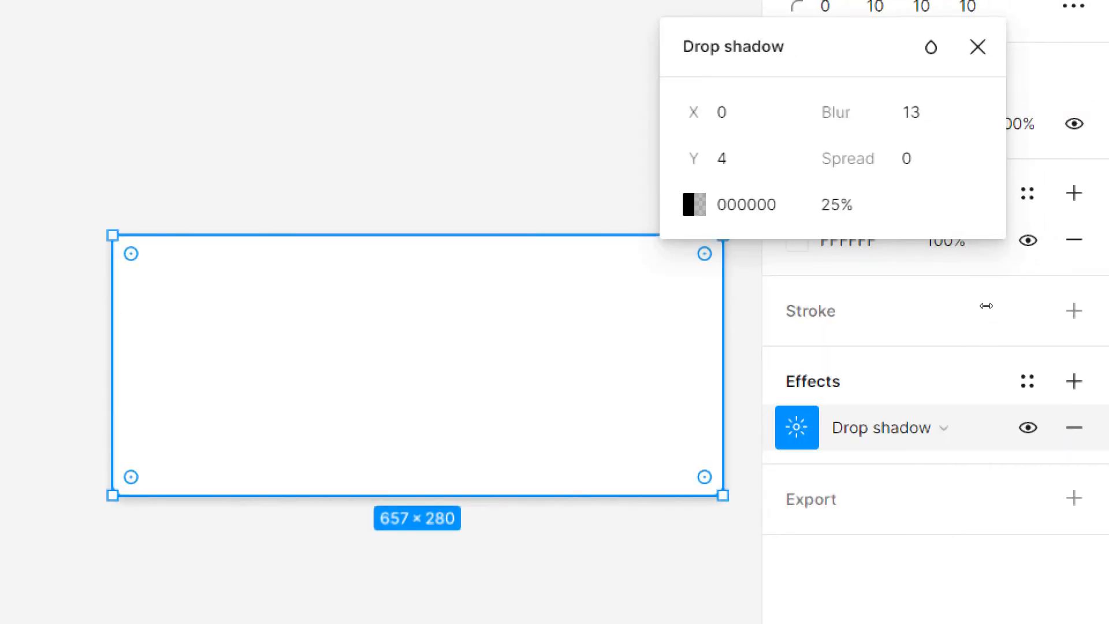
- Try a drop shadow spread of 48, and set the spread back to 0
{"action": "left_click_drag", "start_coordinate": [838, 159], "coordinate": [974, 164]}
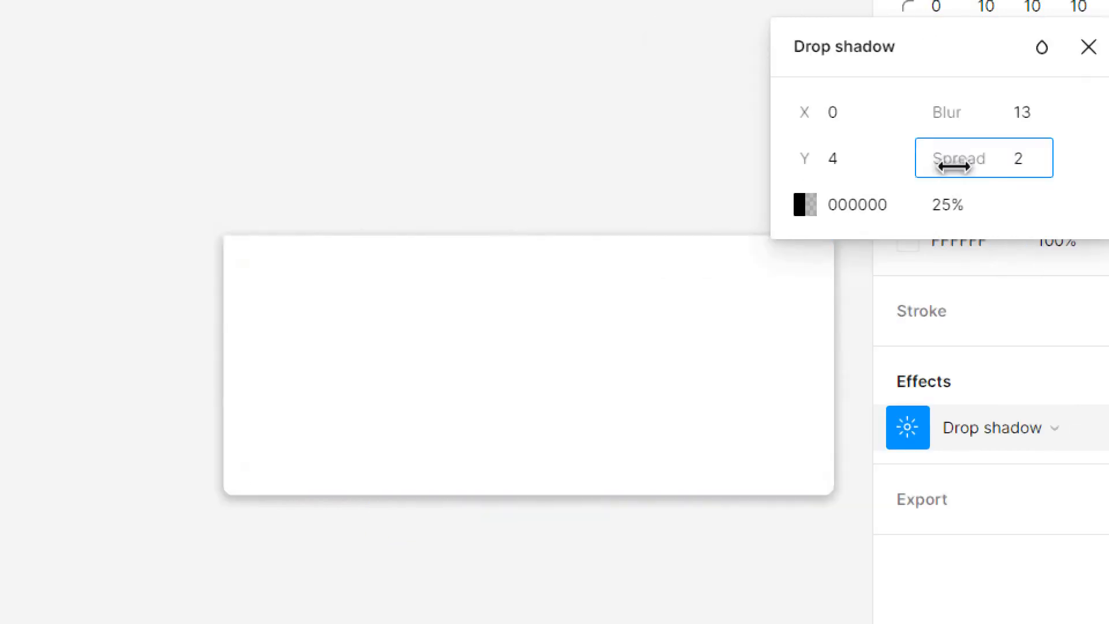
{"action": "left_click_drag", "start_coordinate": [972, 308], "coordinate": [973, 306]}
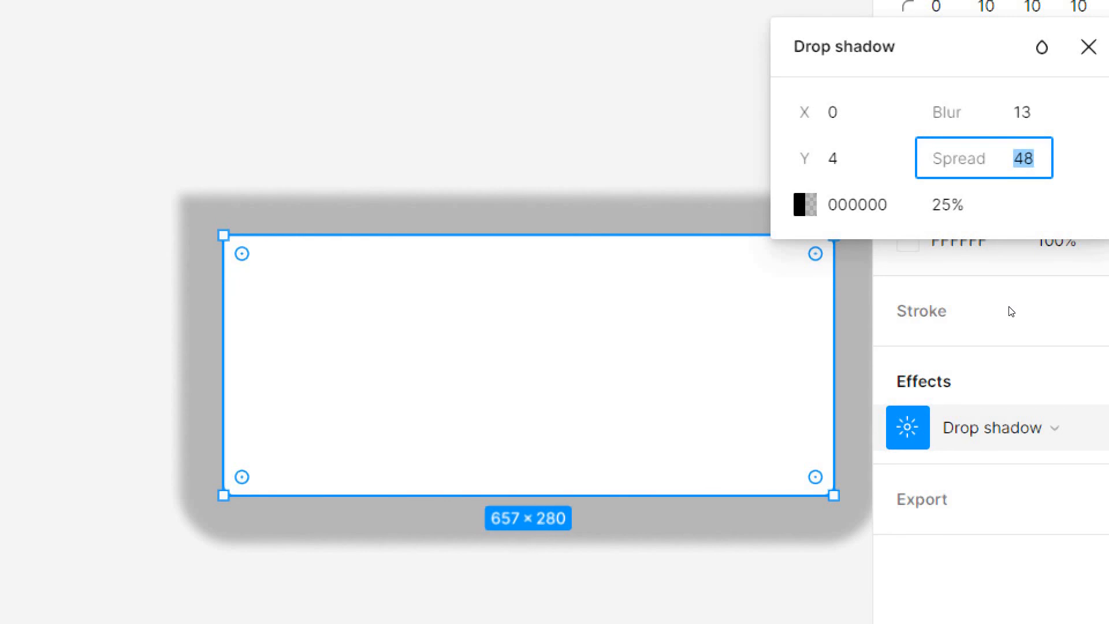
{"action": "type", "text": "0"}
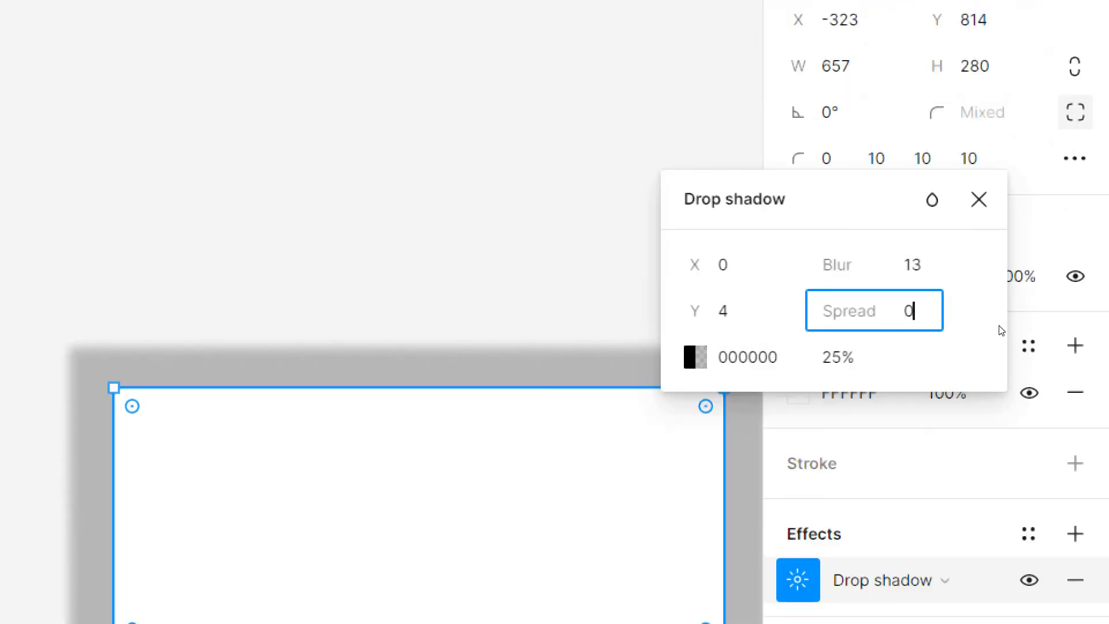
{"action": "key", "text": "Return"}
{"action": "scroll", "coordinate": [815, 298], "scroll_direction": "down", "scroll_amount": 3}
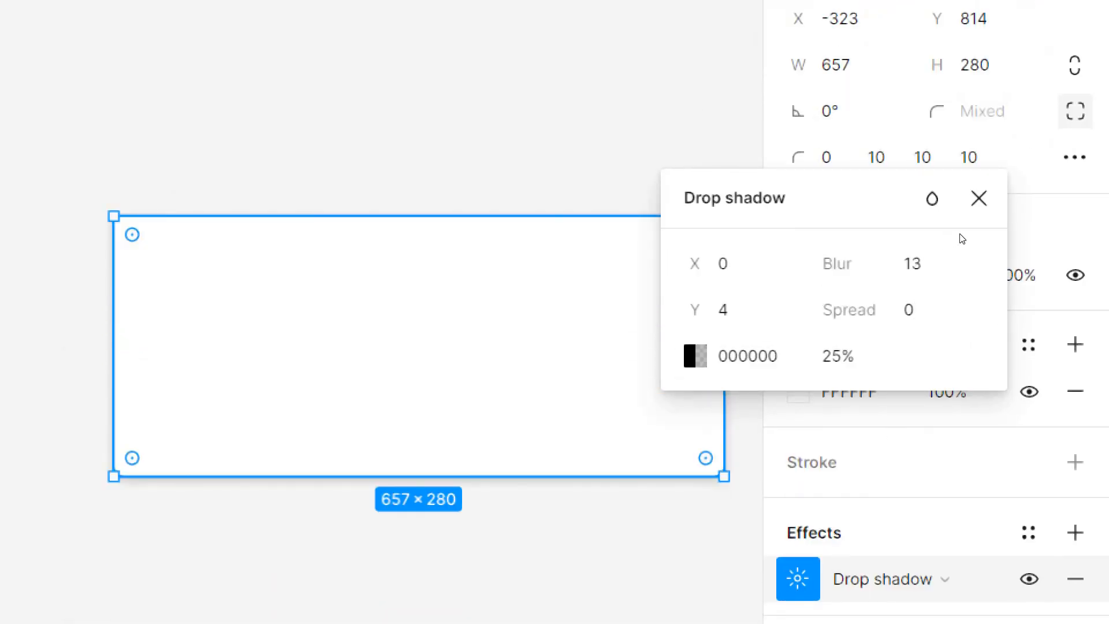
- Set the drop shadow's colour opacity to 10% and deselect the rectangle
{"action": "left_click_drag", "start_coordinate": [855, 199], "coordinate": [1014, 148]}
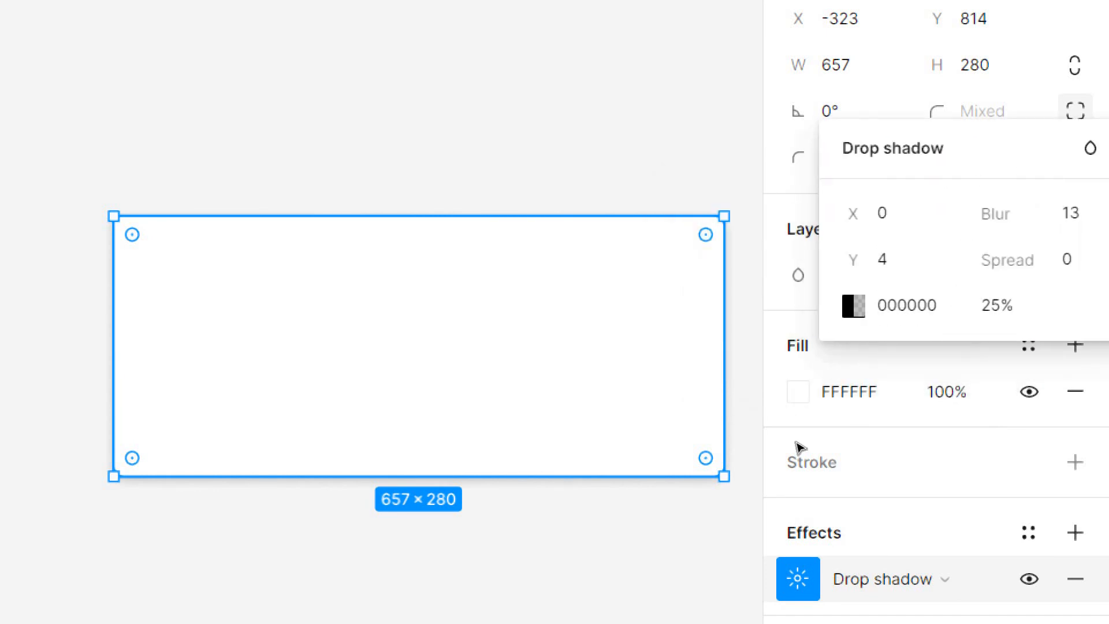
{"action": "key", "text": "Escape"}
{"action": "left_click", "coordinate": [664, 347]}
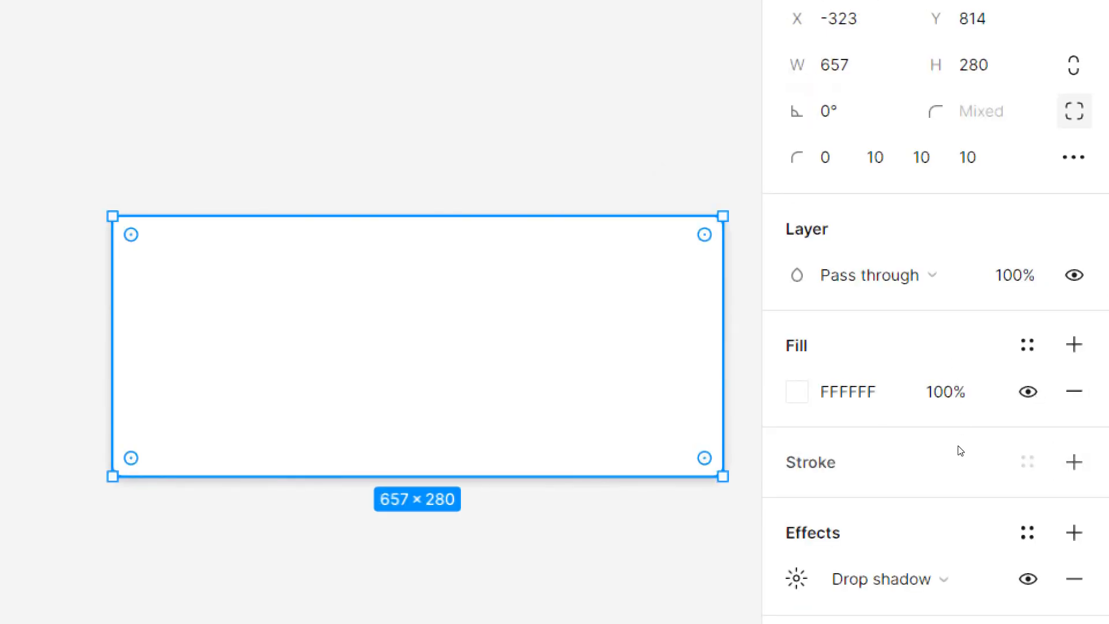
{"action": "left_click", "coordinate": [797, 577]}
{"action": "left_click_drag", "start_coordinate": [604, 584], "coordinate": [898, 177]}
{"action": "left_click", "coordinate": [888, 331]}
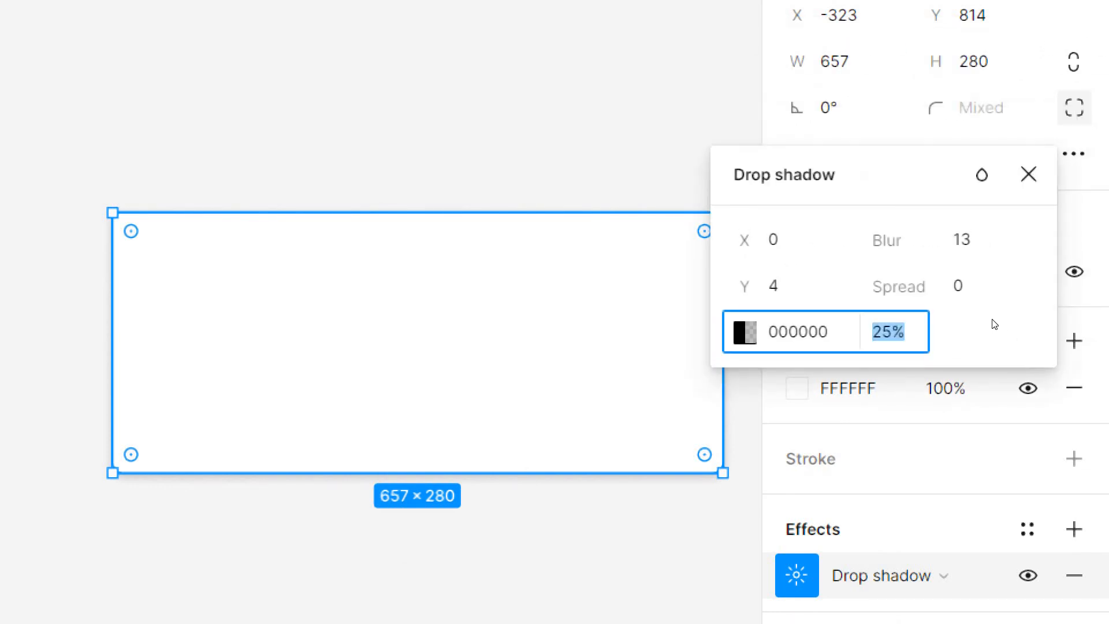
{"action": "type", "text": "10"}
{"action": "key", "text": "Return"}
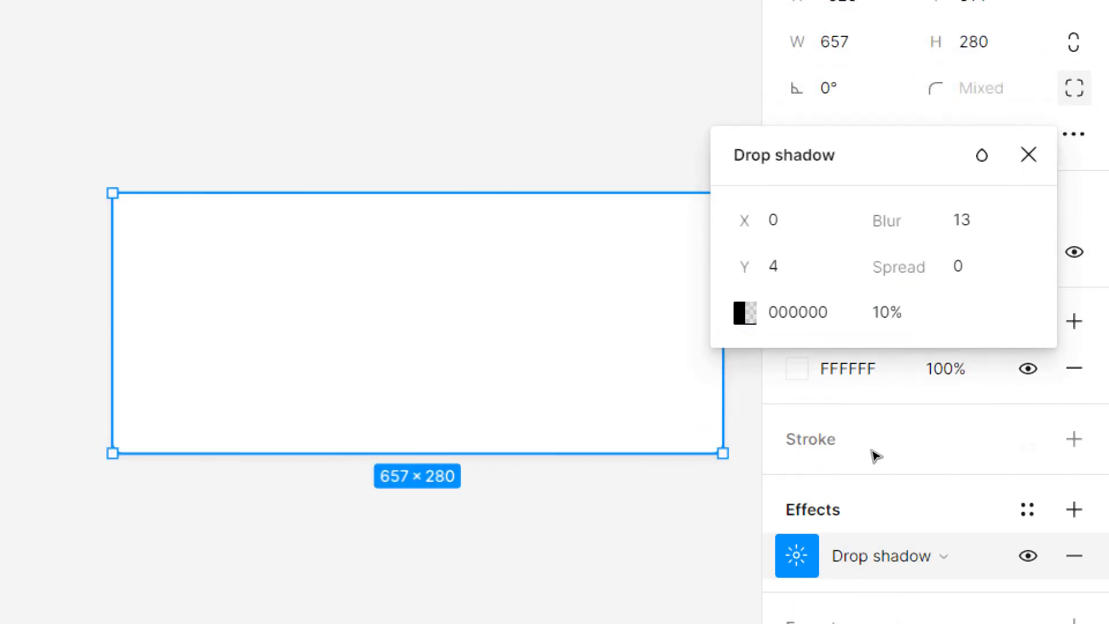
{"action": "key", "text": "Escape"}
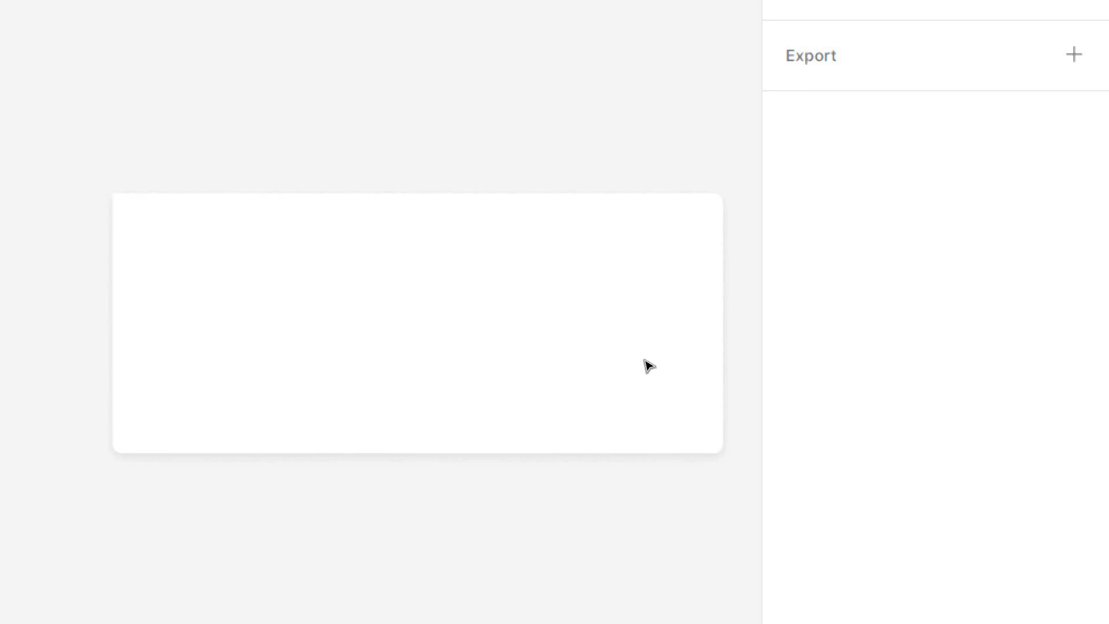
- Select the rectangle and try Inner shadow as its effect type
{"action": "left_click", "coordinate": [648, 408]}
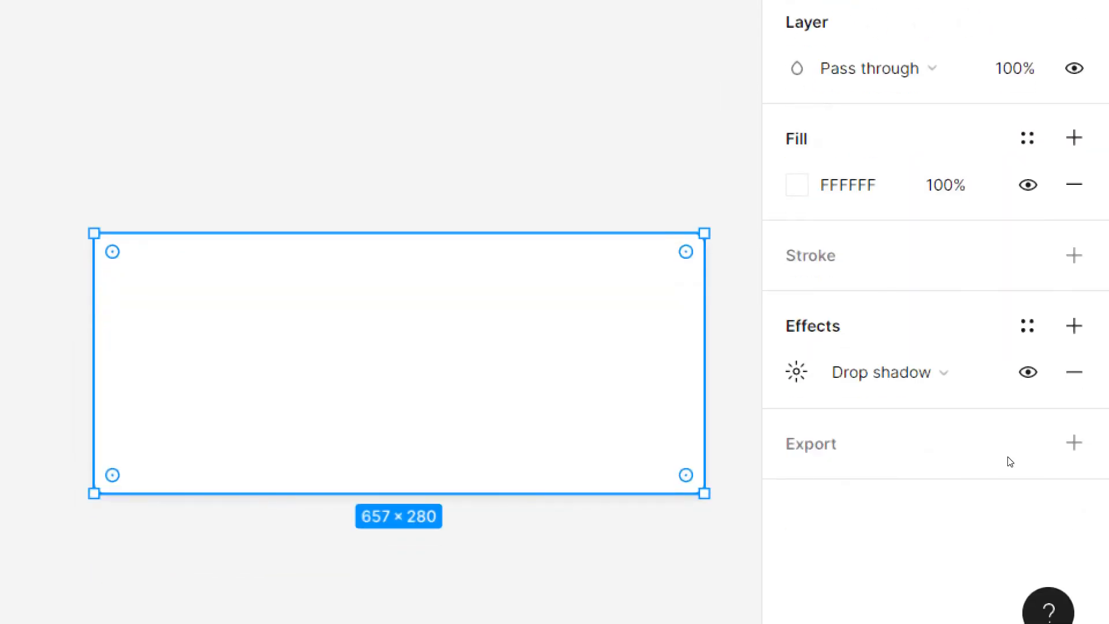
{"action": "left_click", "coordinate": [986, 372]}
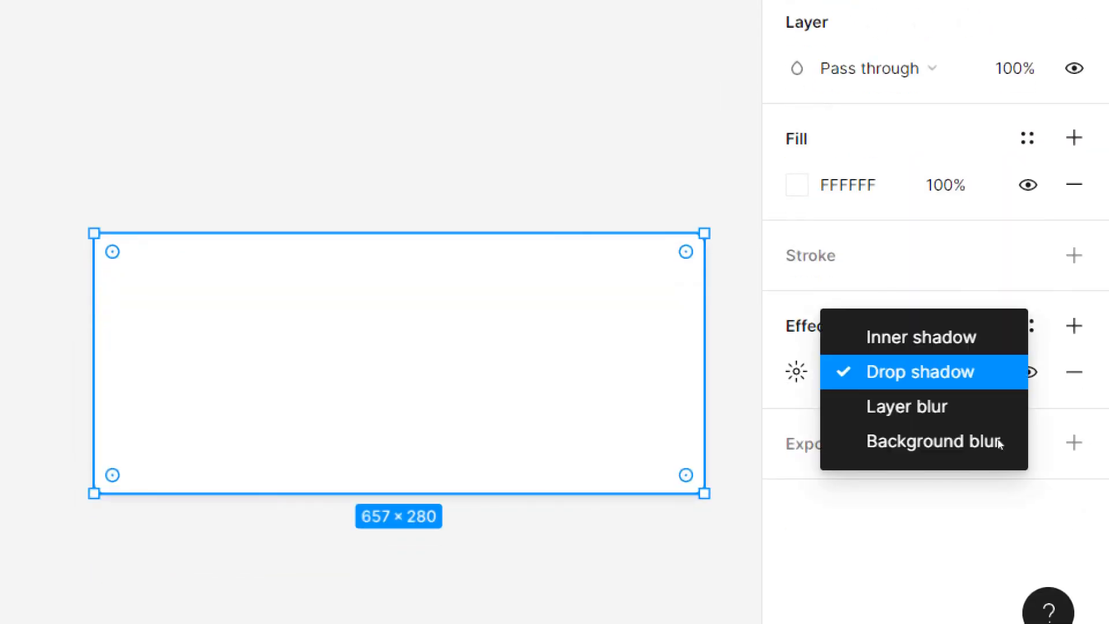
{"action": "left_click", "coordinate": [987, 337]}
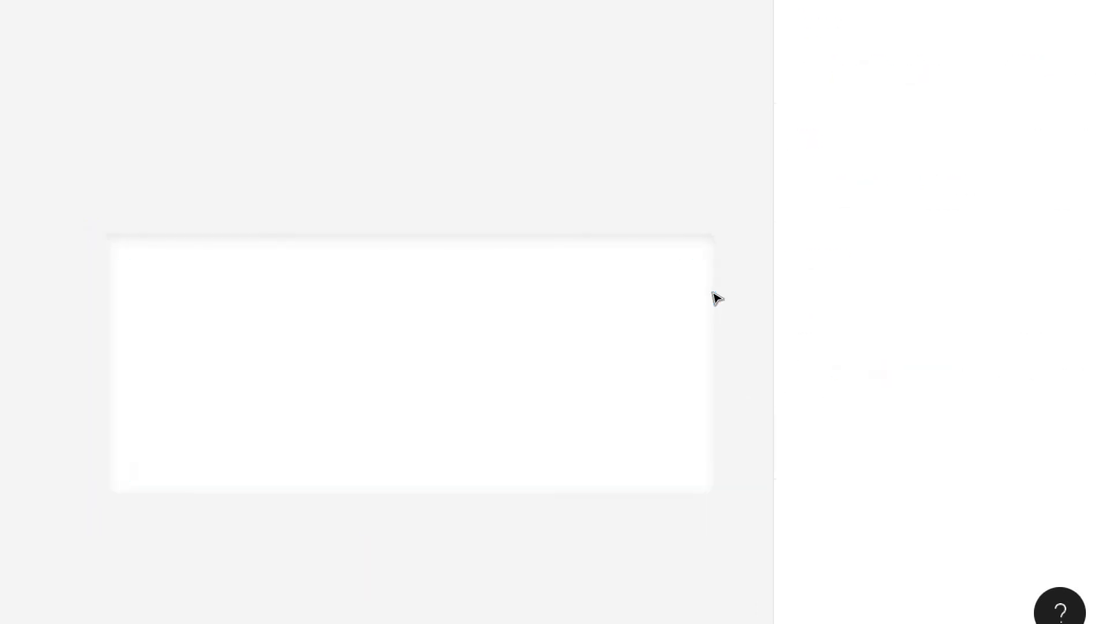
{"action": "left_click", "coordinate": [688, 404]}
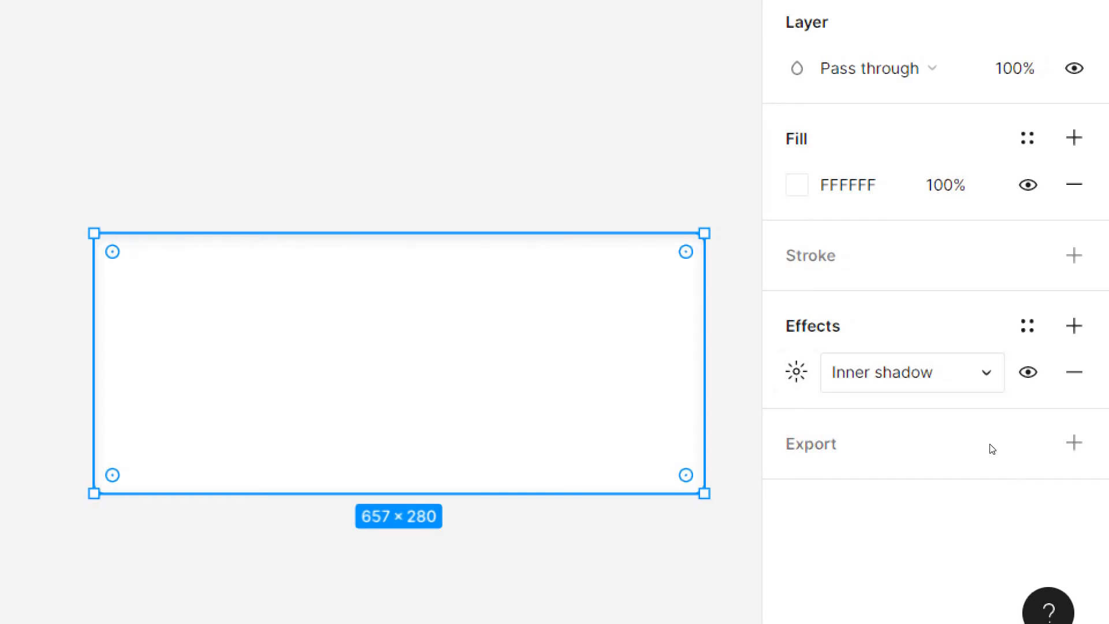
- Try Layer blur and Background blur as the rectangle's effect type
{"action": "left_click", "coordinate": [987, 373]}
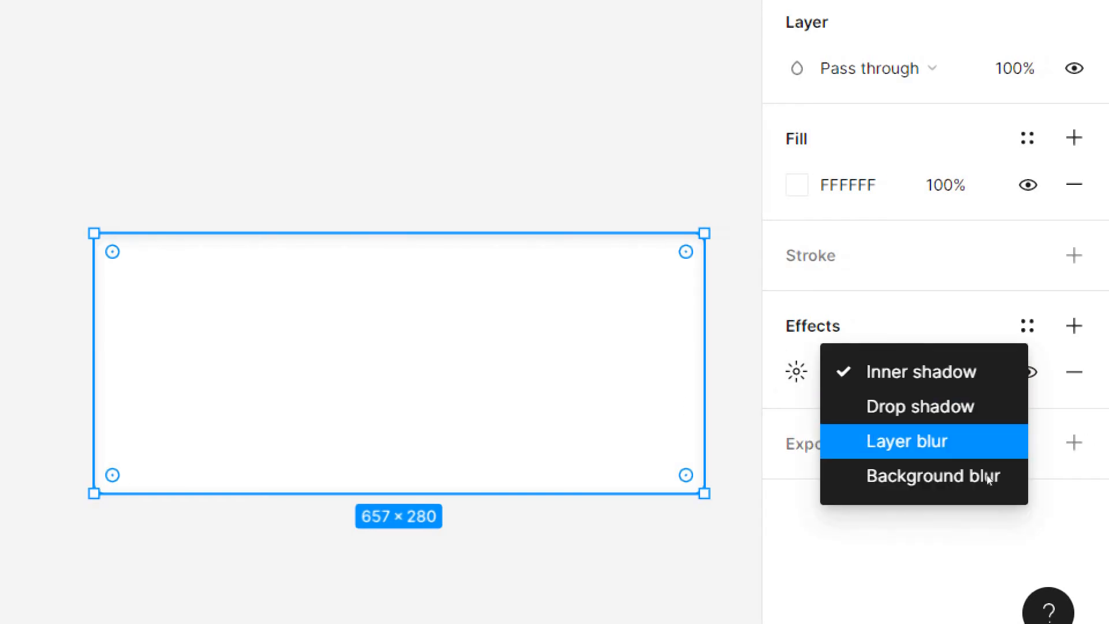
{"action": "left_click", "coordinate": [990, 444]}
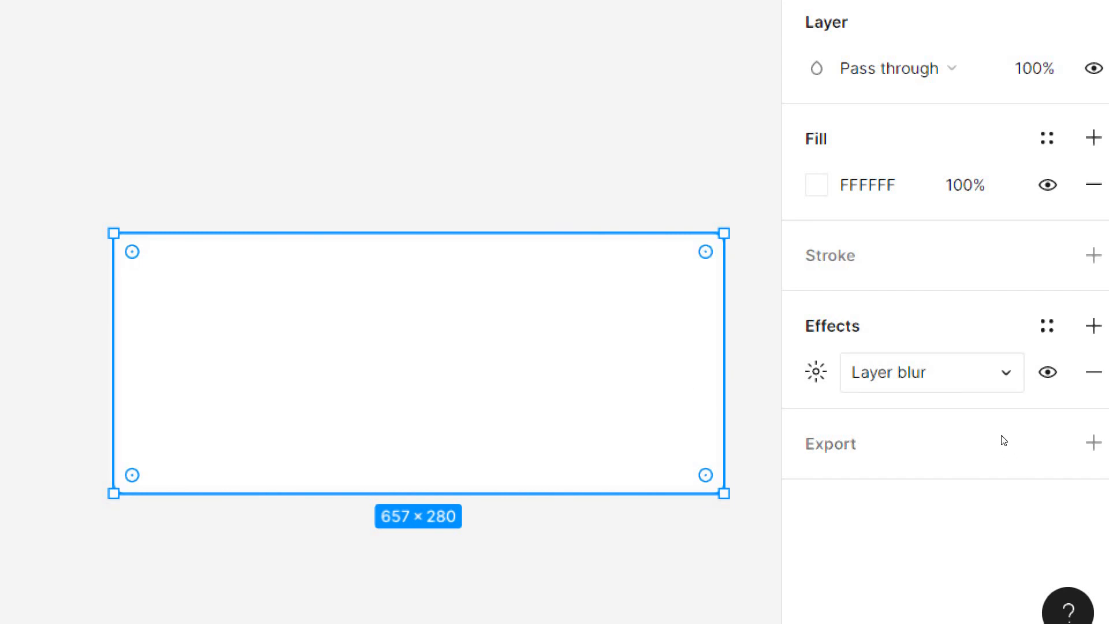
{"action": "left_click", "coordinate": [933, 372]}
{"action": "left_click", "coordinate": [950, 406]}
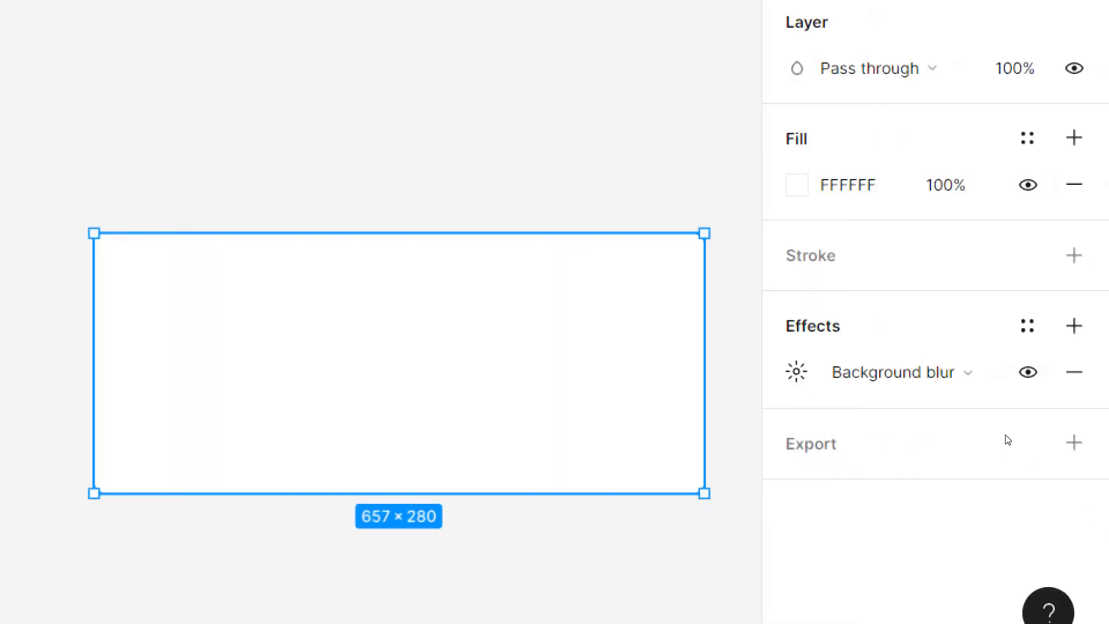
- Change the rectangle's effect type back to Drop shadow
{"action": "left_click", "coordinate": [950, 372]}
{"action": "left_click", "coordinate": [950, 372]}
{"action": "left_click", "coordinate": [797, 372]}
{"action": "left_click", "coordinate": [797, 373]}
{"action": "left_click", "coordinate": [924, 372]}
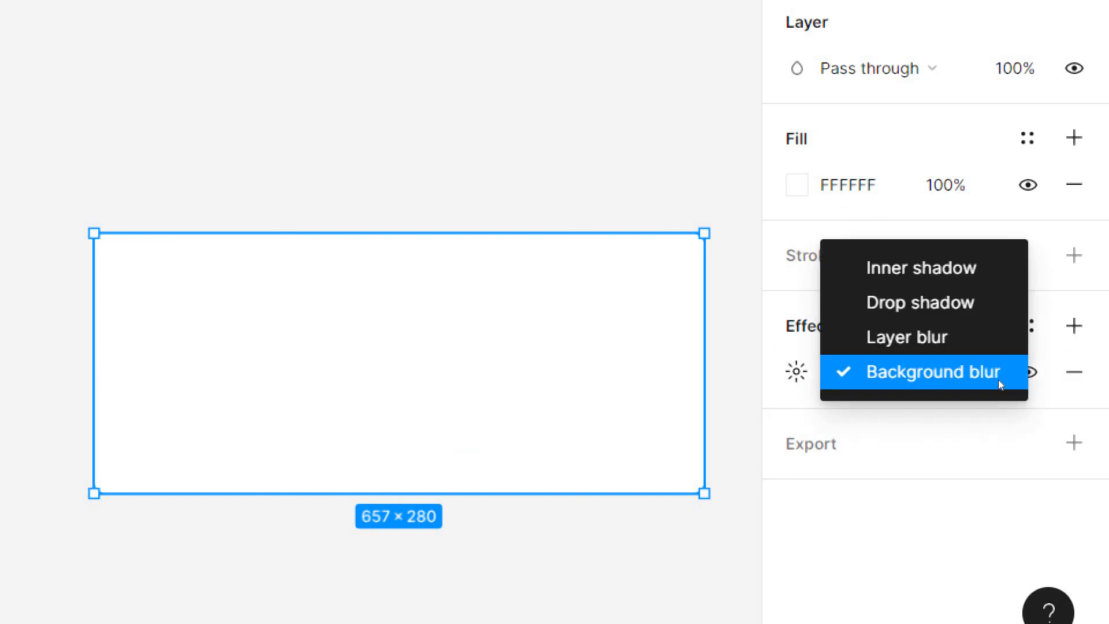
{"action": "left_click", "coordinate": [921, 302]}
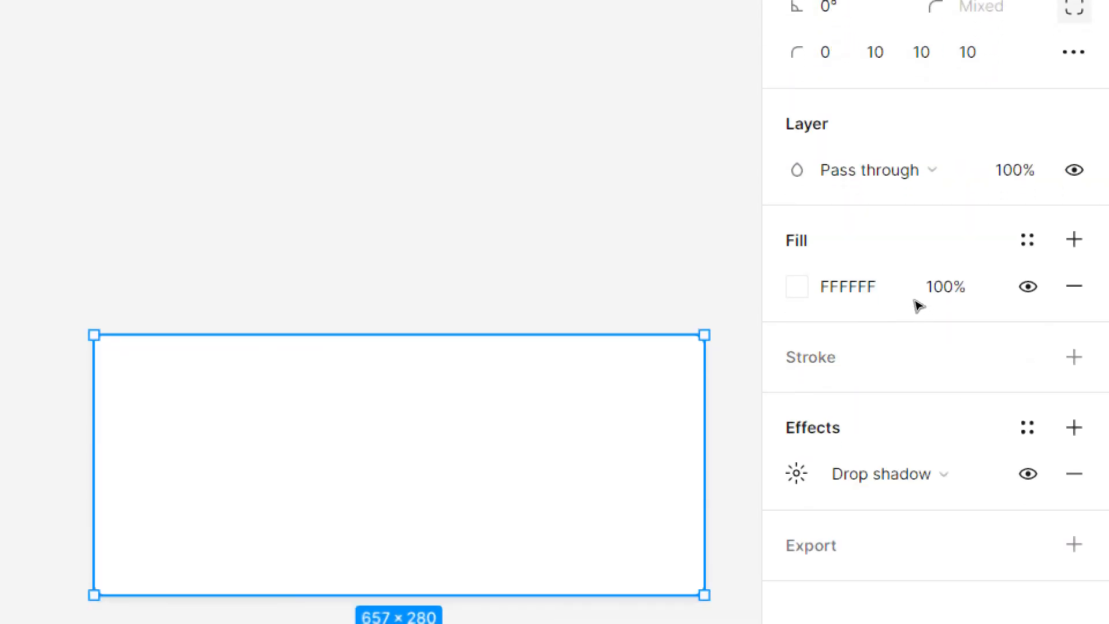
- Enlarge the rectangle to about 1241 × 529 at about X -1071, Y 642, and deselect it
{"action": "scroll", "coordinate": [815, 346], "scroll_direction": "down", "scroll_amount": 4}
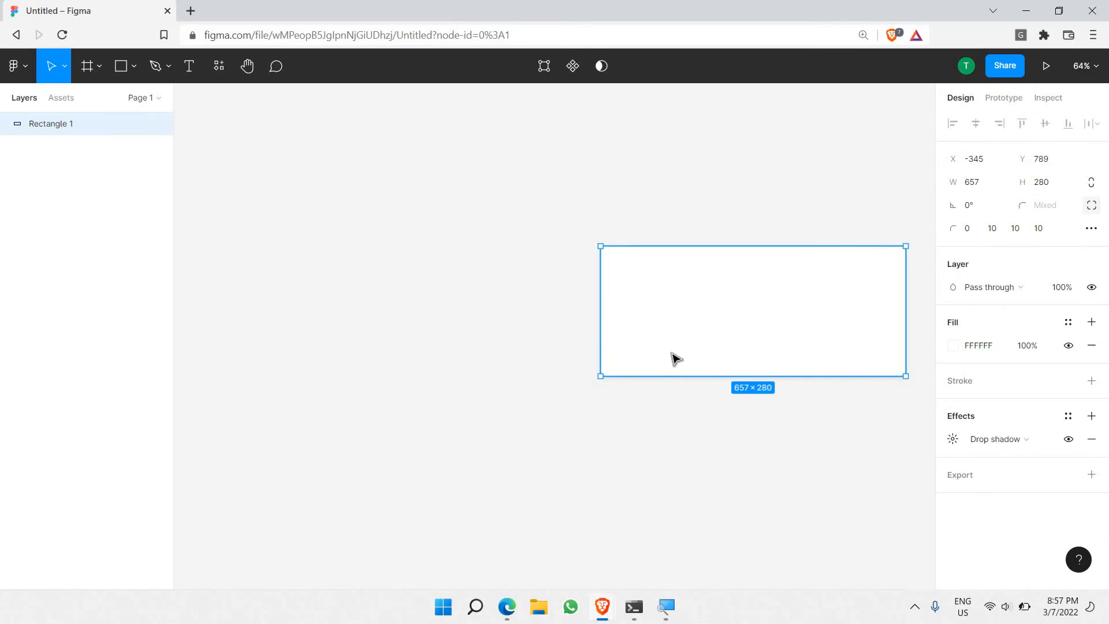
{"action": "left_click_drag", "start_coordinate": [702, 286], "coordinate": [674, 236]}
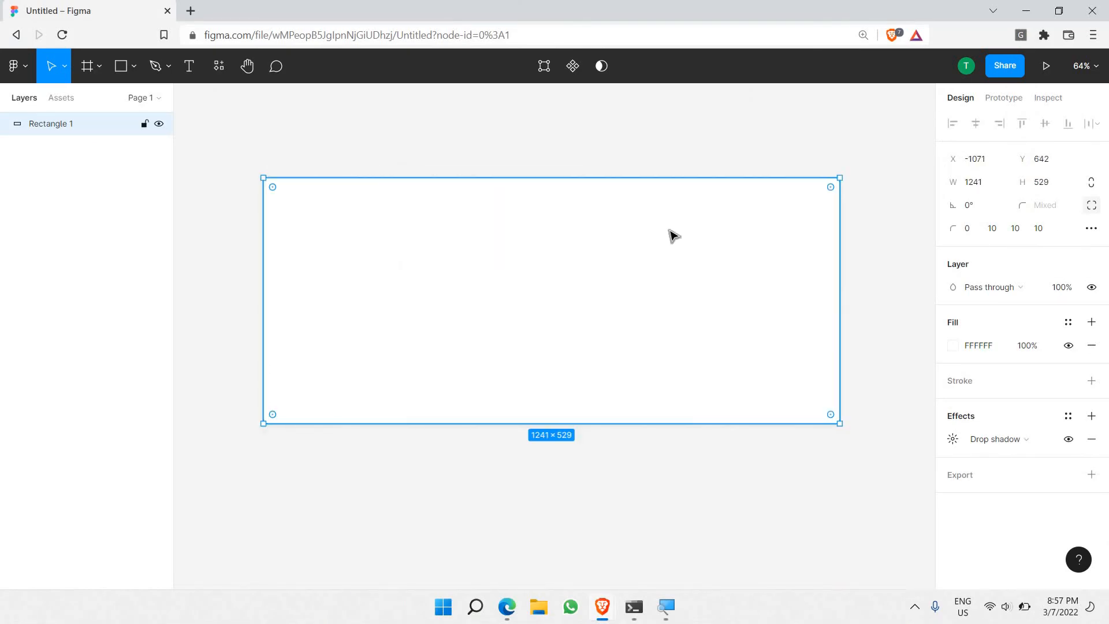
{"action": "left_click", "coordinate": [870, 246]}
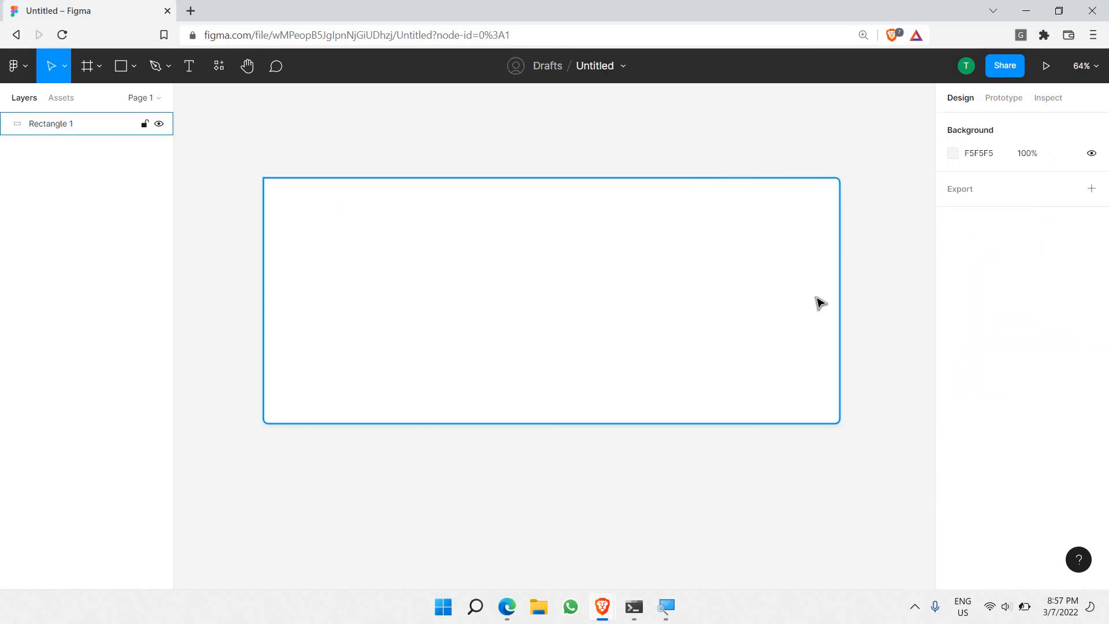